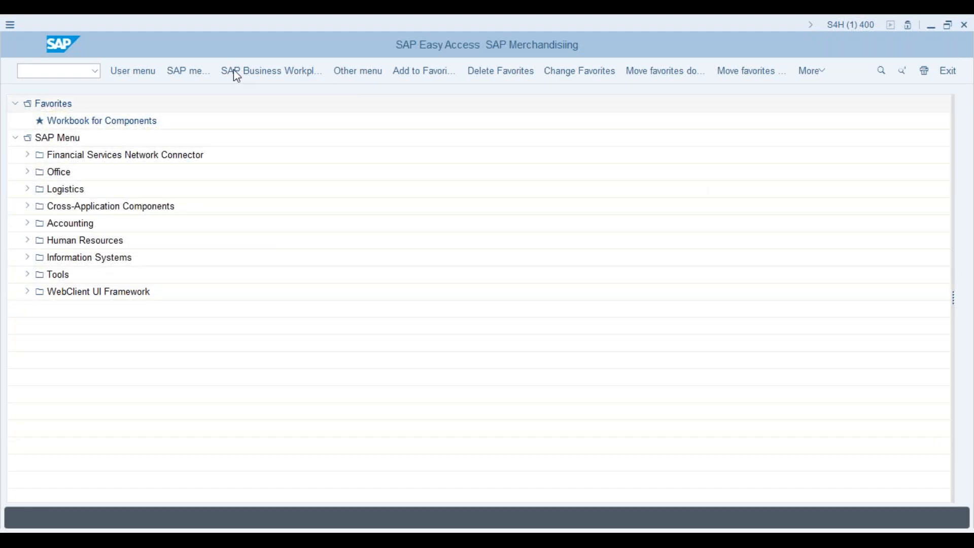
- Run SPRO and open the SAP Reference IMG
left_click(54, 71)
type("spro")
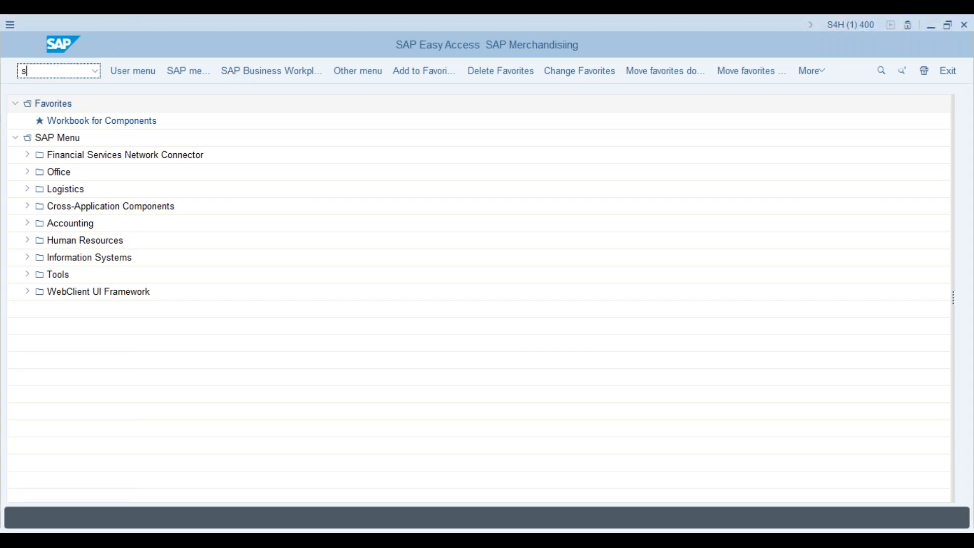
key("Return")
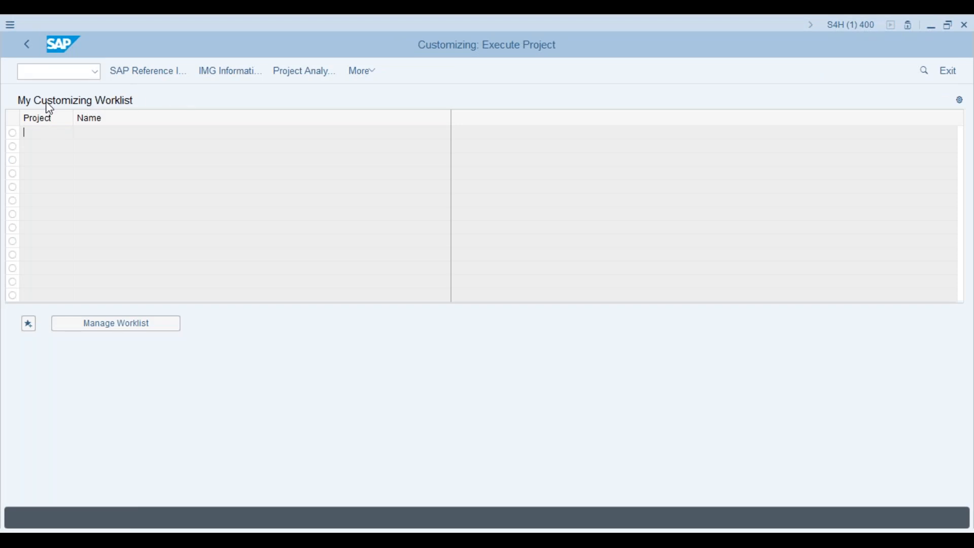
left_click(133, 73)
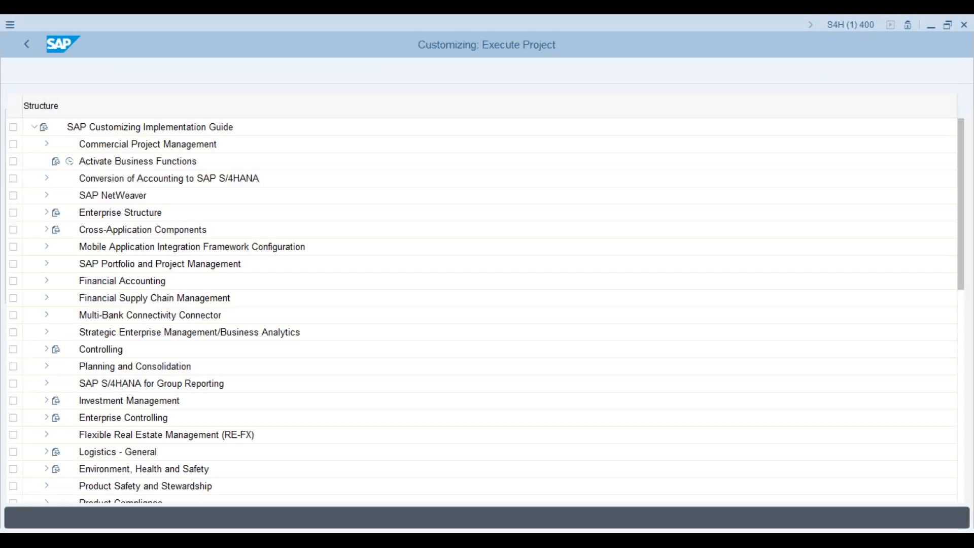
- Expand Project System > Structures > Operative Structures > WBS > Project Coding Mask
left_click_drag(963, 193, 959, 387)
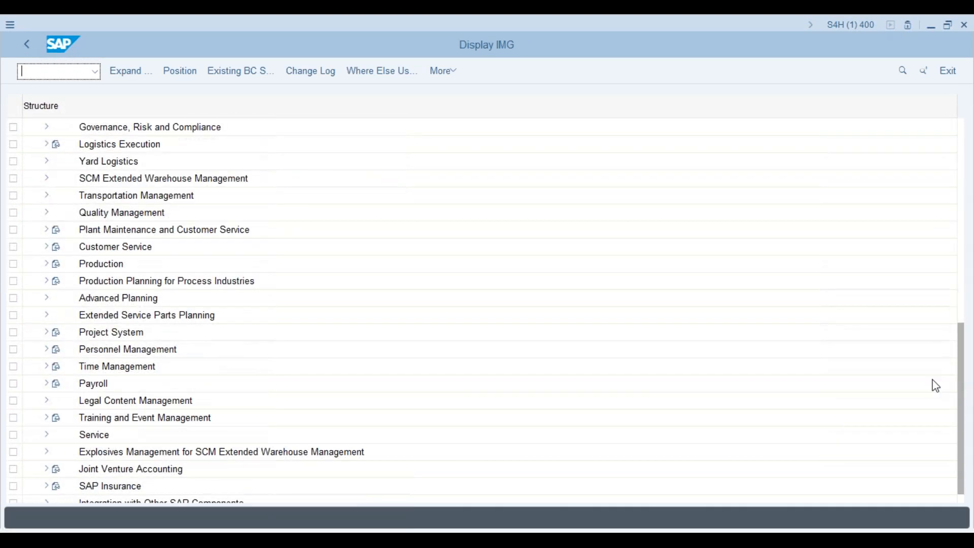
left_click(46, 332)
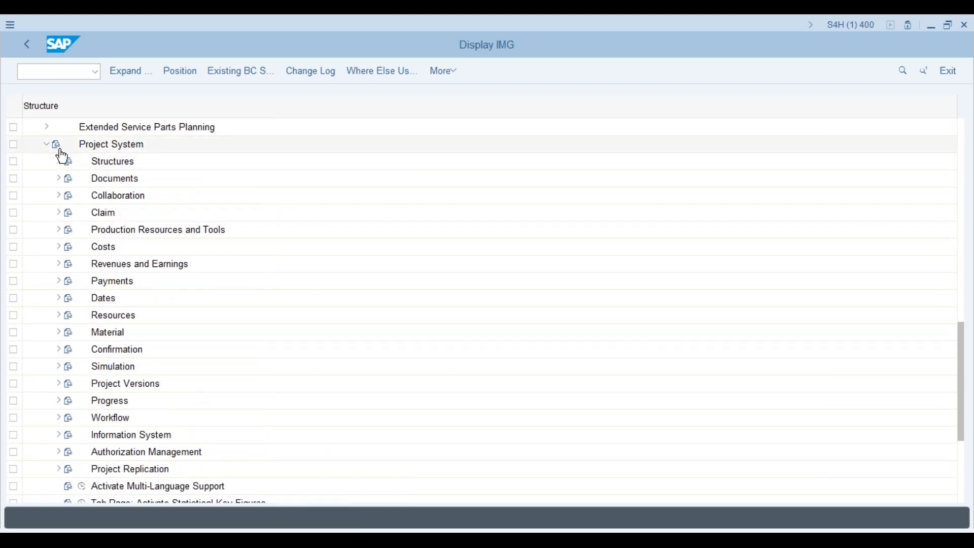
left_click(58, 162)
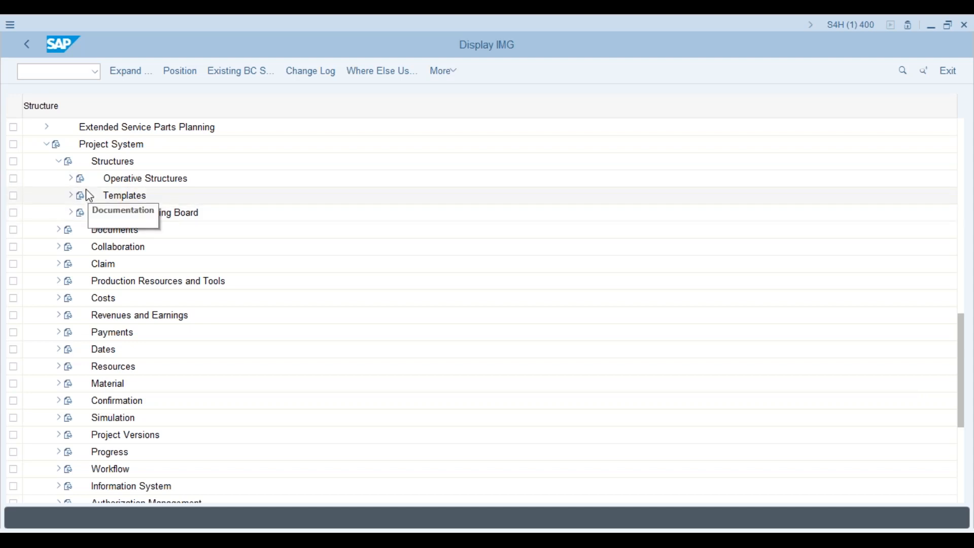
left_click(71, 178)
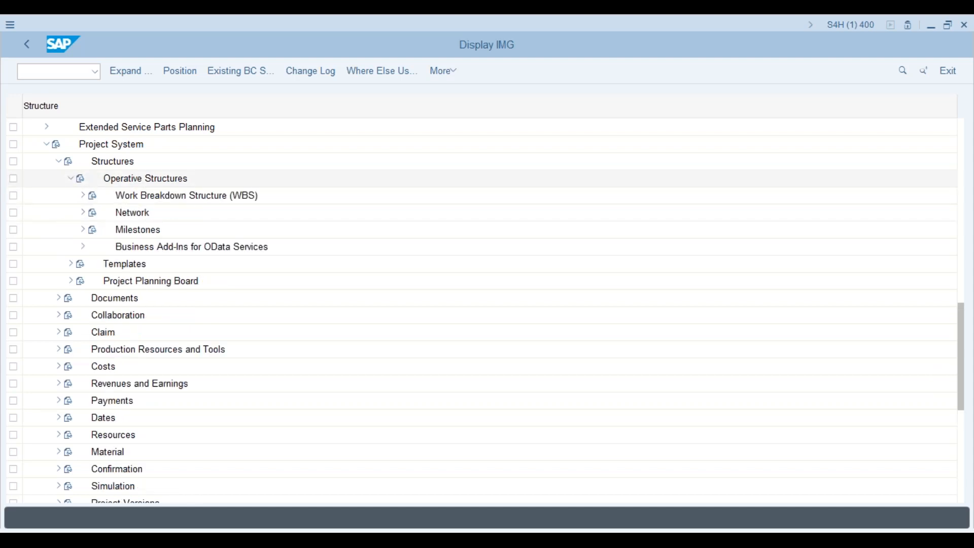
left_click(84, 197)
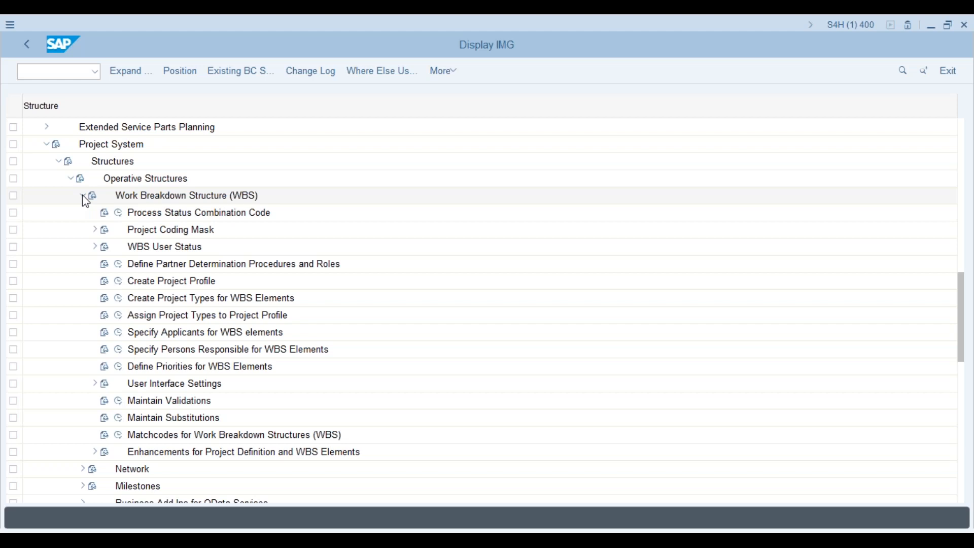
left_click(96, 231)
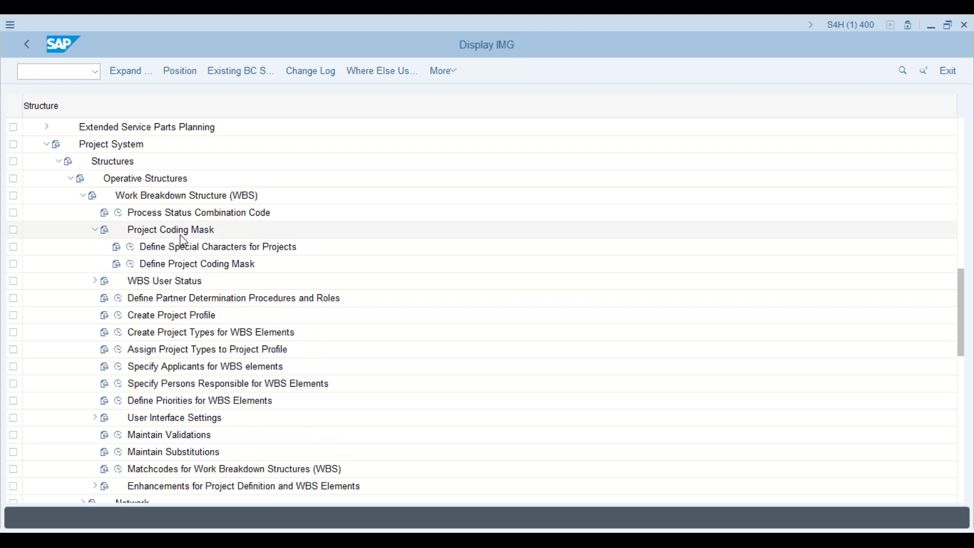
- Review the coding masks, then show project-number special characters (PL 4, separators . / -) and enter /ocj20n
left_click(131, 264)
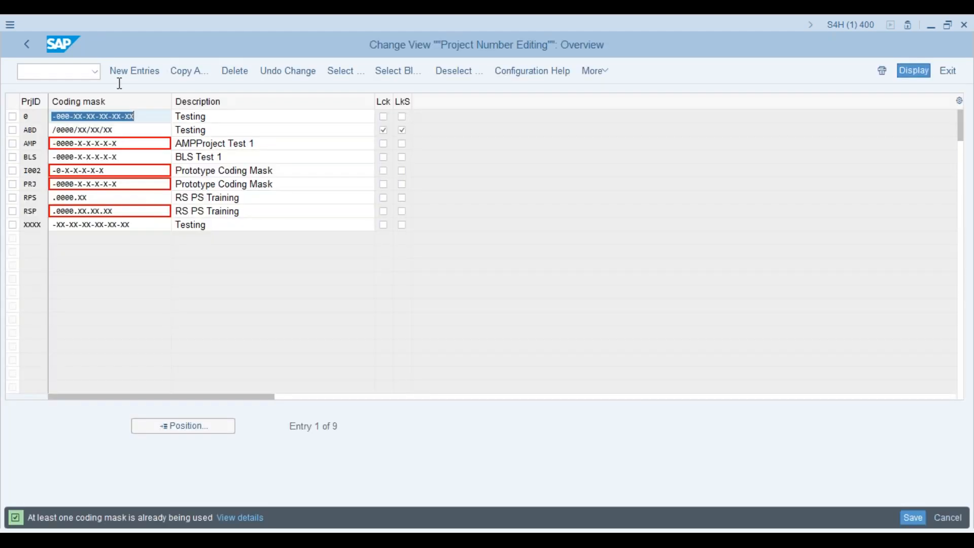
left_click(25, 45)
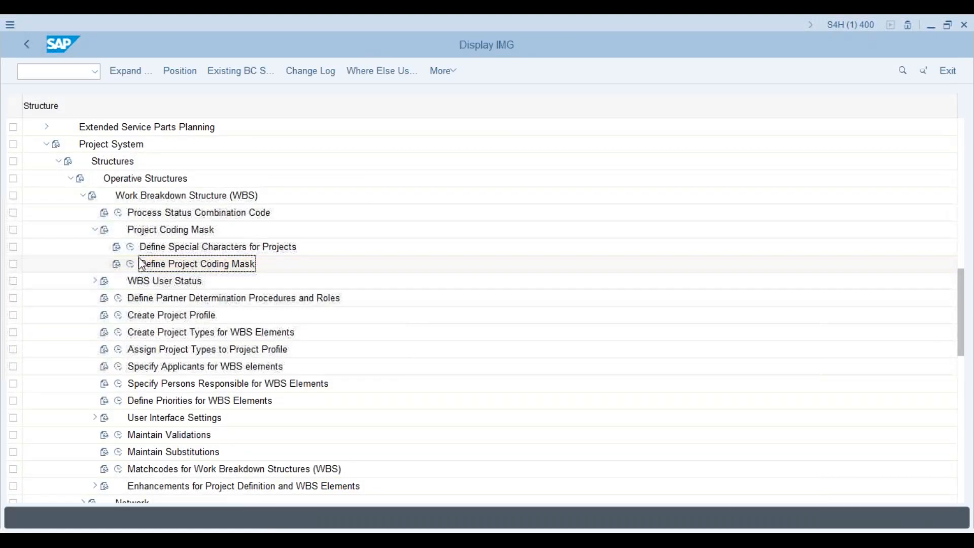
left_click(131, 247)
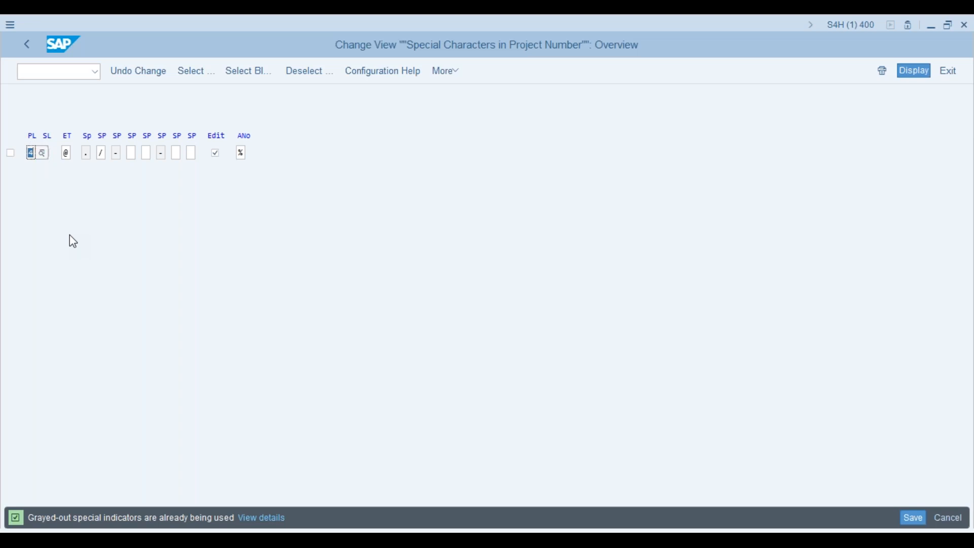
left_click(63, 72)
type("/ocj20")
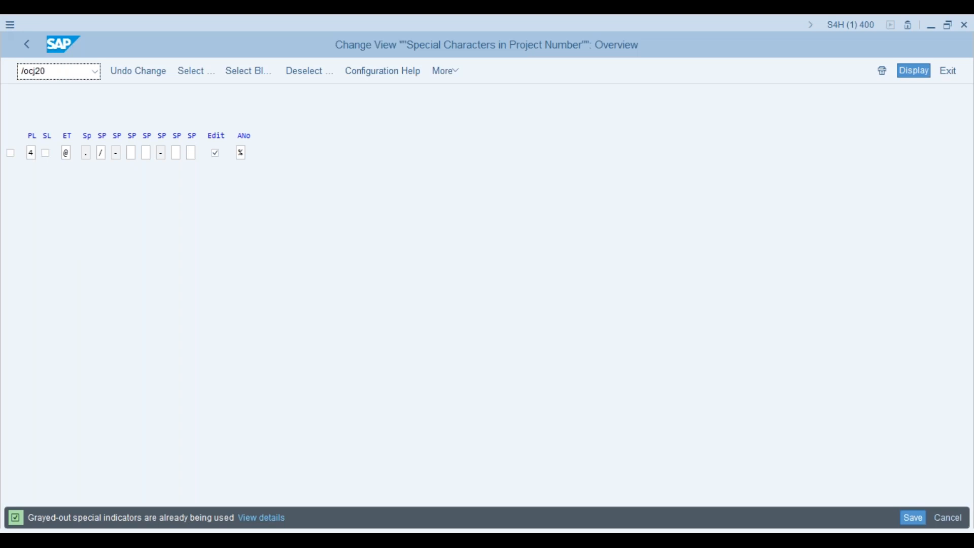
type("n")
- Open PRJ-1555 from Last Projects Processed in a new Project Builder session, then return to Special Characters
key("Return")
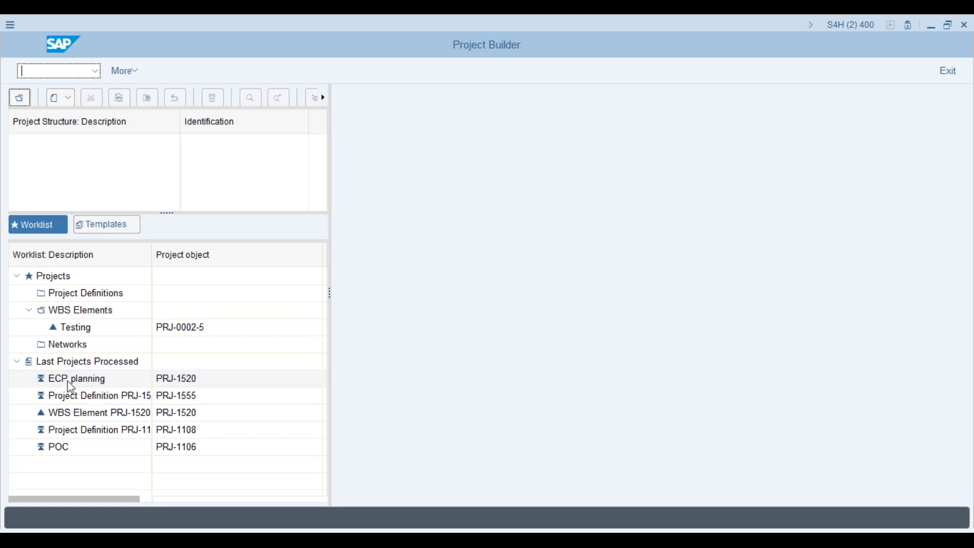
left_click(75, 399)
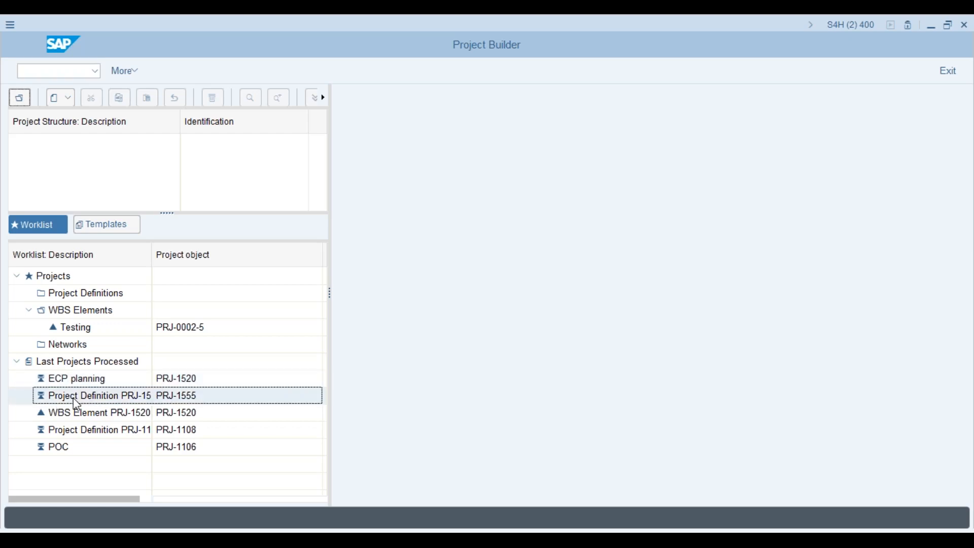
double_click(77, 404)
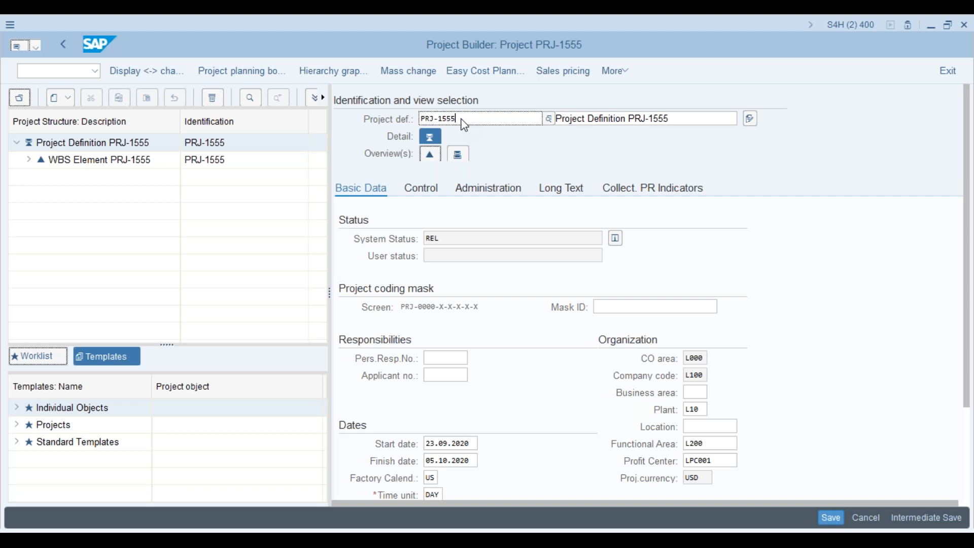
key("alt+Tab")
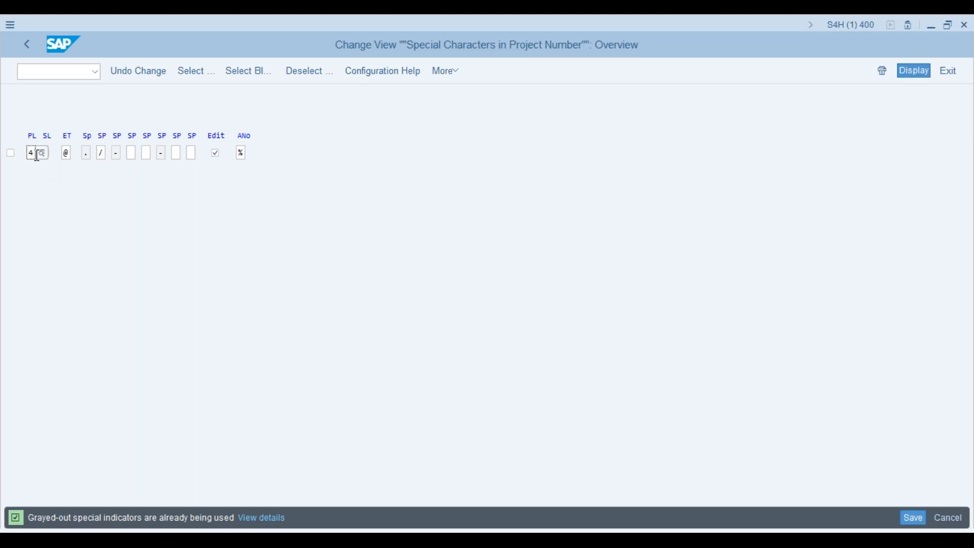
key("F4")
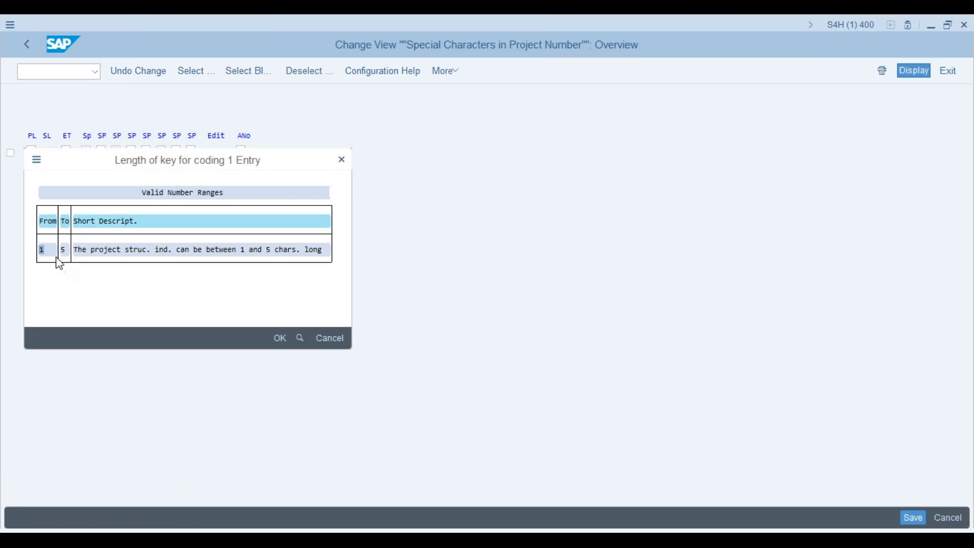
left_click(346, 164)
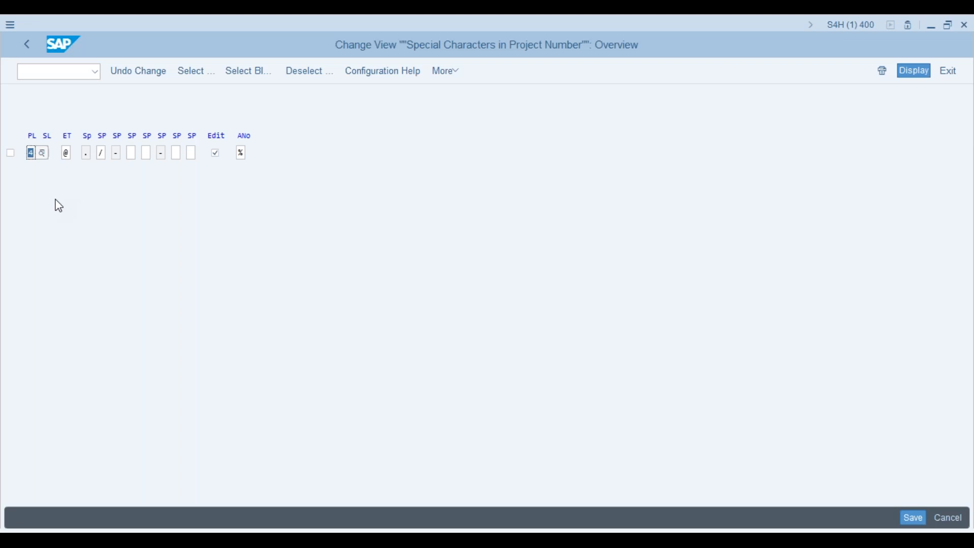
key("alt+Tab")
key("alt+Tab")
- Go back to the IMG tree and review the coding mask table with a widened PrjID column
left_click(244, 153)
left_click(27, 44)
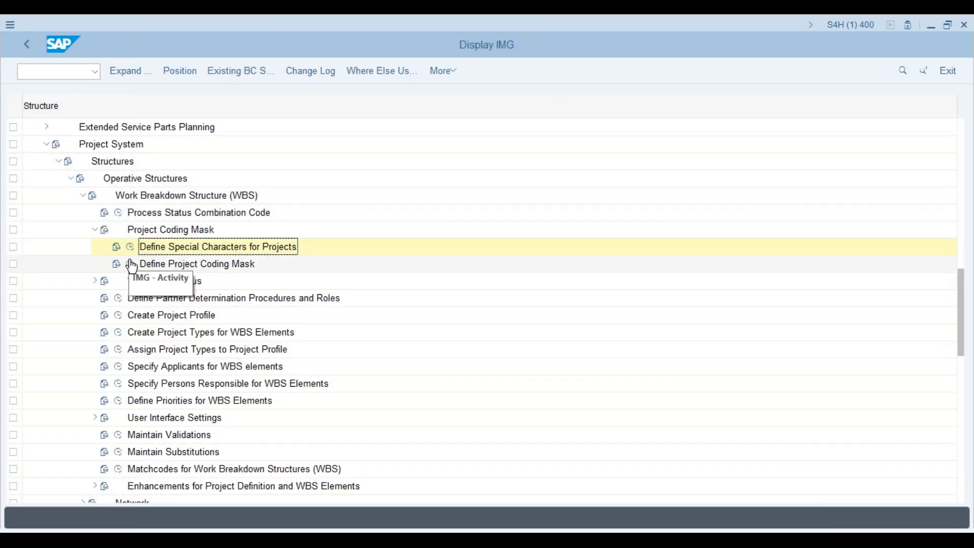
left_click(131, 264)
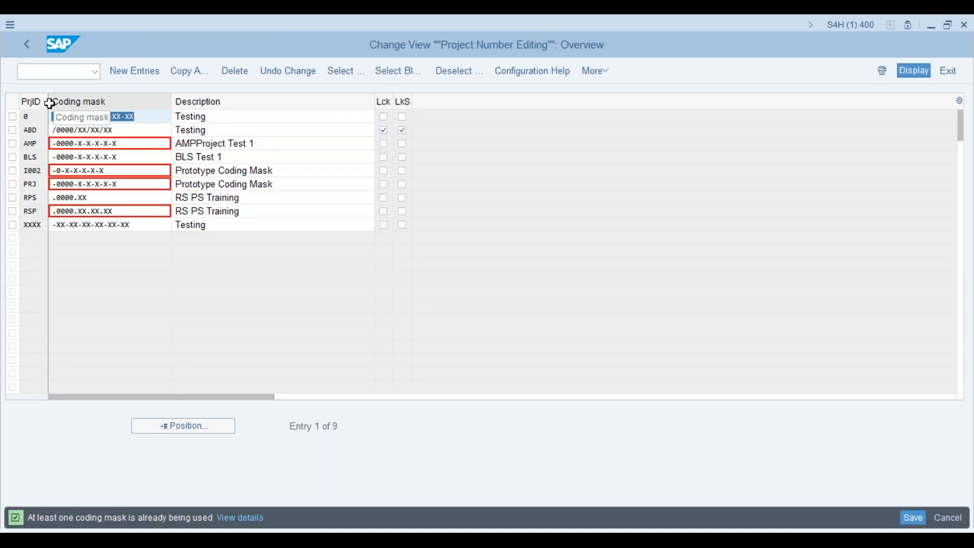
left_click_drag(49, 101, 78, 102)
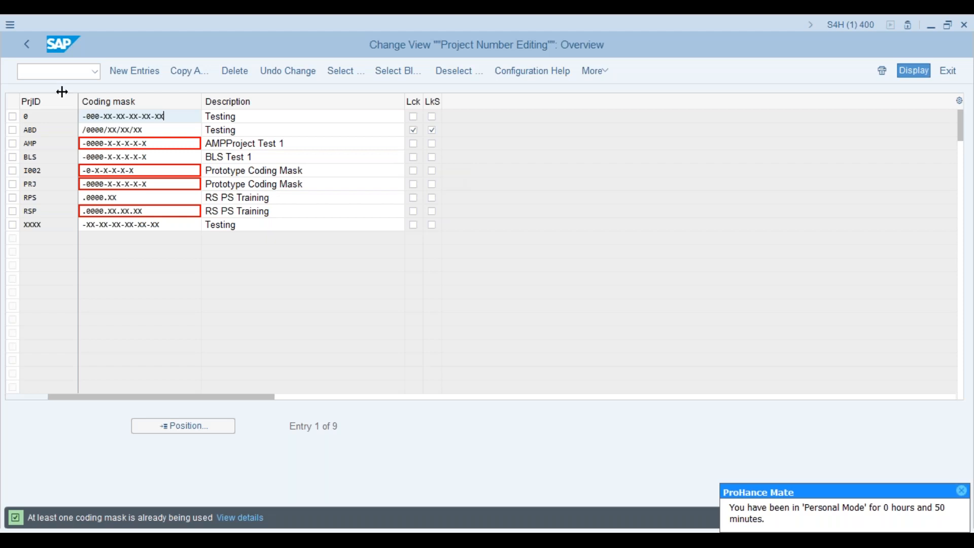
- Launch a fresh Project Builder session with /ocj20
left_click(72, 71)
type("/ocj20")
key("Return")
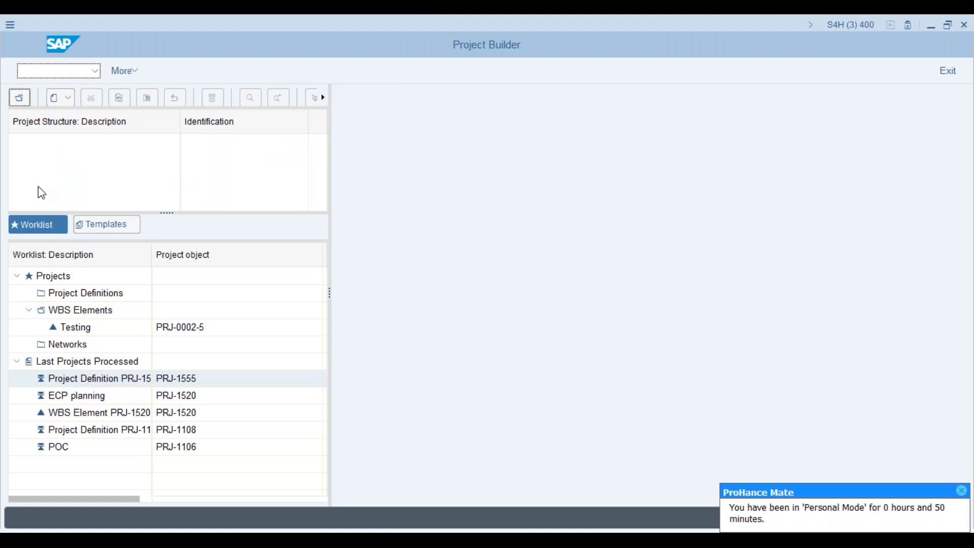
- Create new project prjs, described Urban and Civic Project, with profile ZPS1 Std Testing Project
left_click(61, 103)
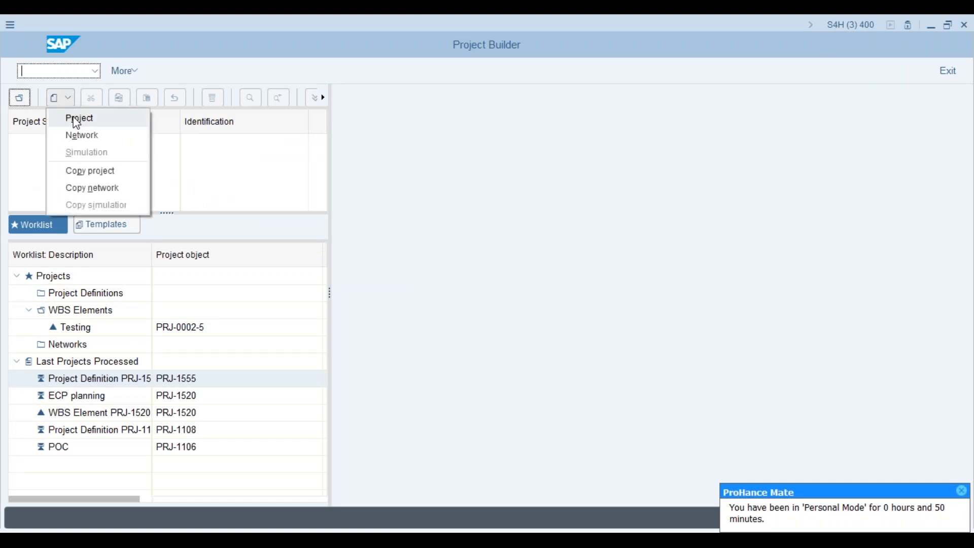
left_click(76, 118)
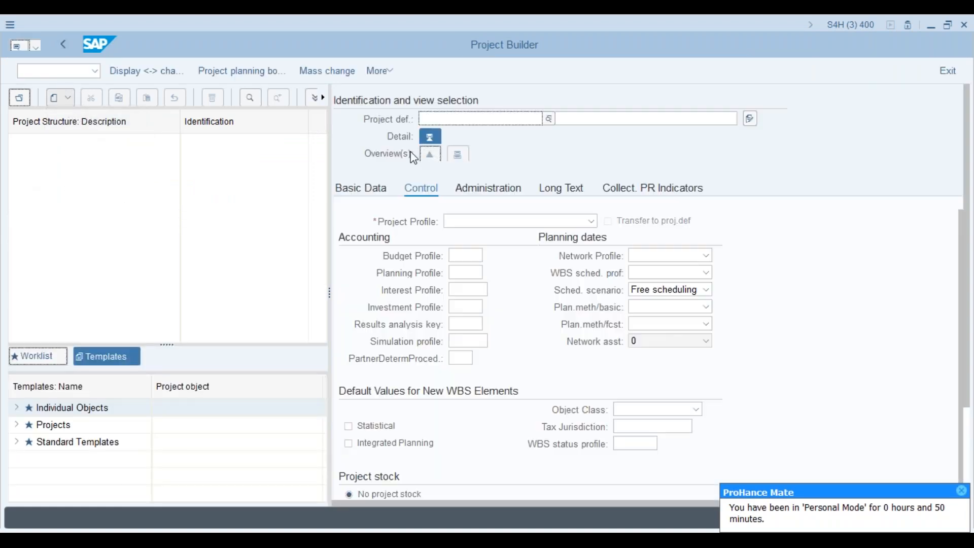
type("pr")
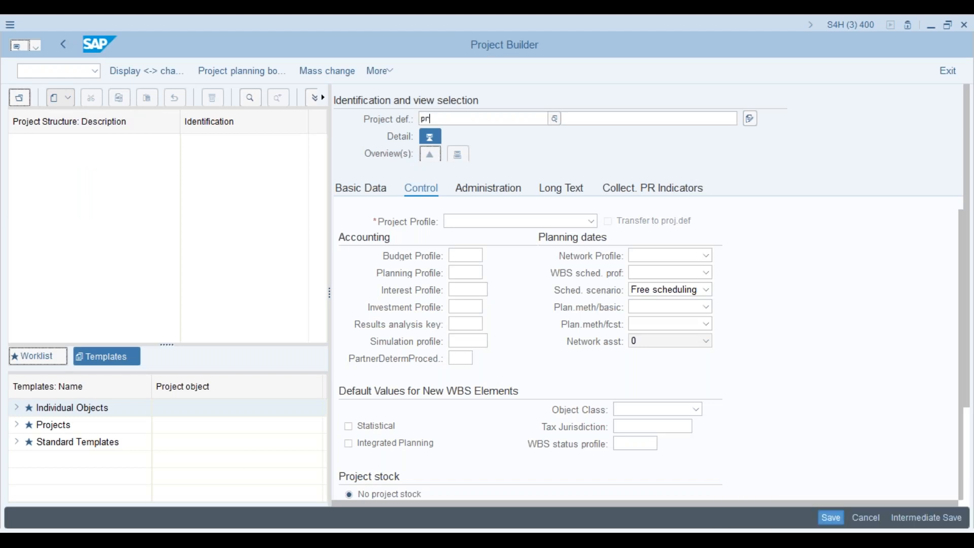
type("js")
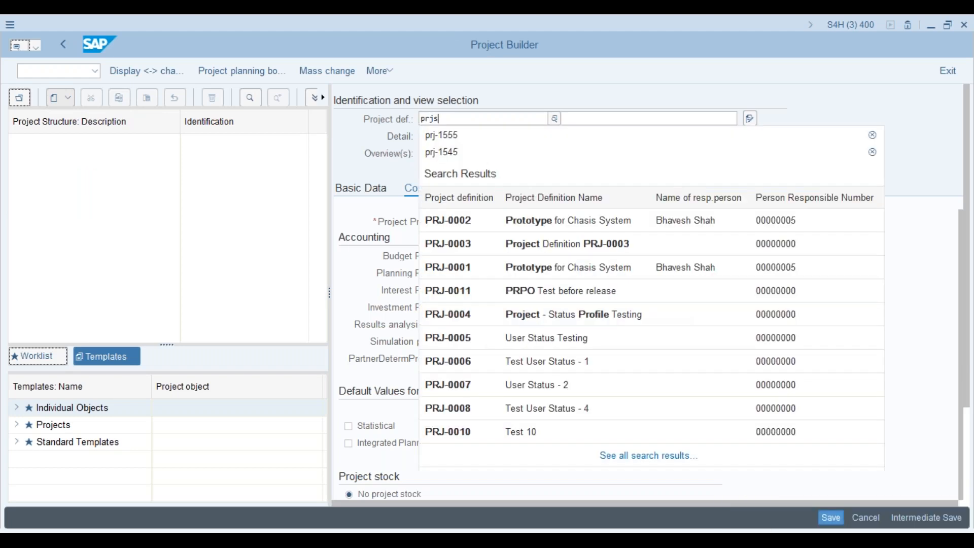
left_click(578, 121)
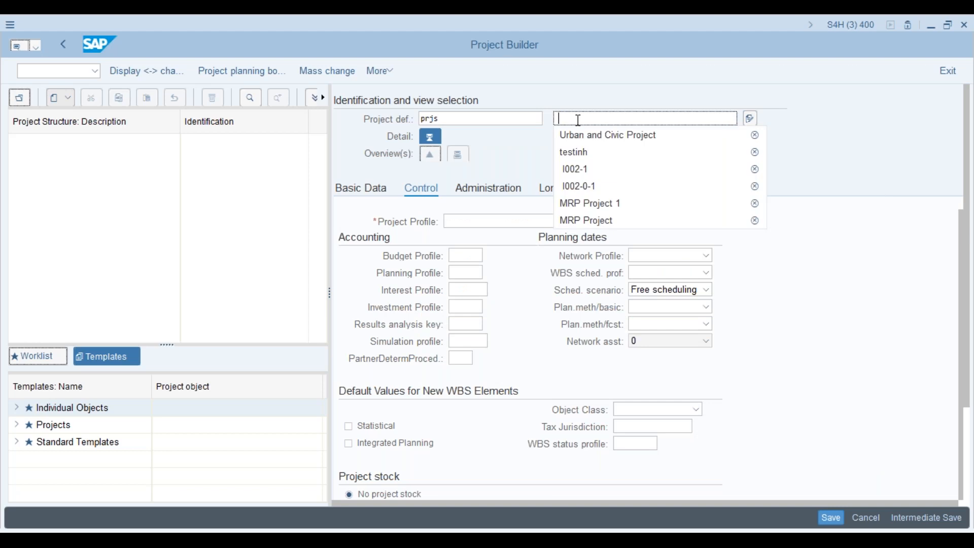
left_click(582, 136)
left_click(592, 222)
left_click_drag(589, 251, 587, 407)
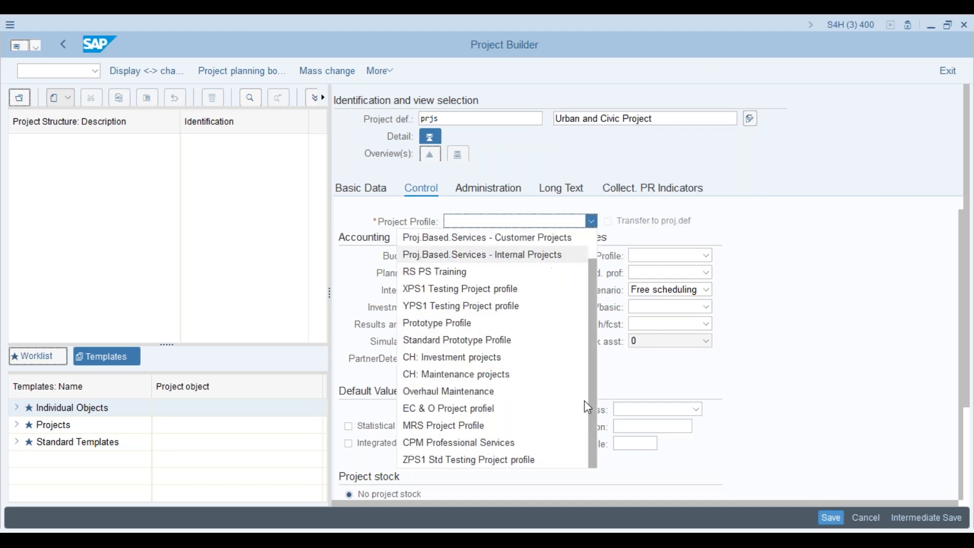
left_click(493, 460)
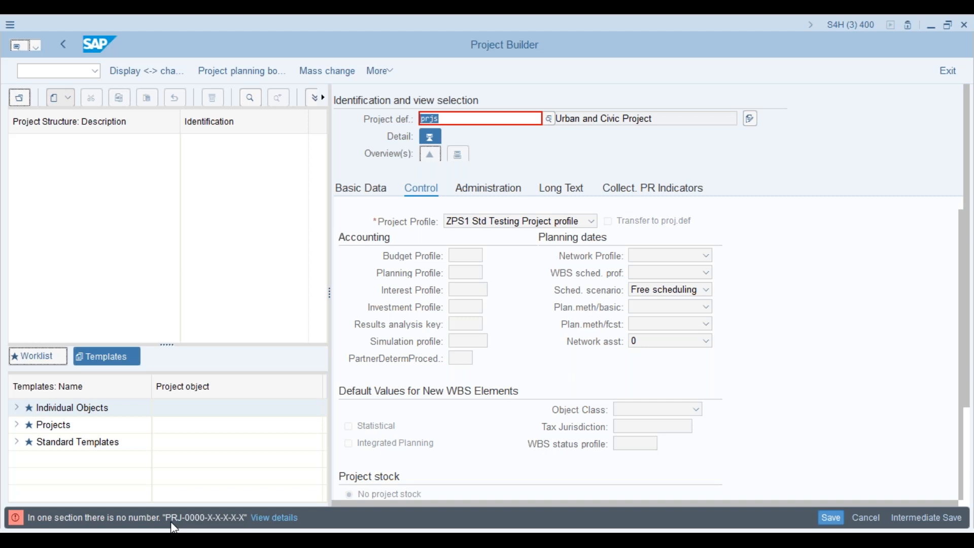
- Shorten the rejected project ID from prjs to PRJ and resubmit it
left_click(446, 118)
key("BackSpace")
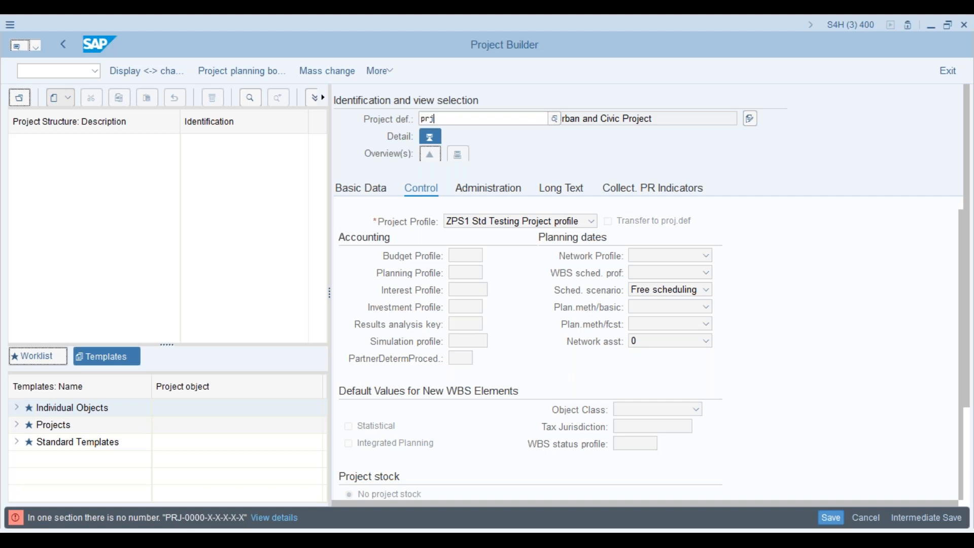
key("Return")
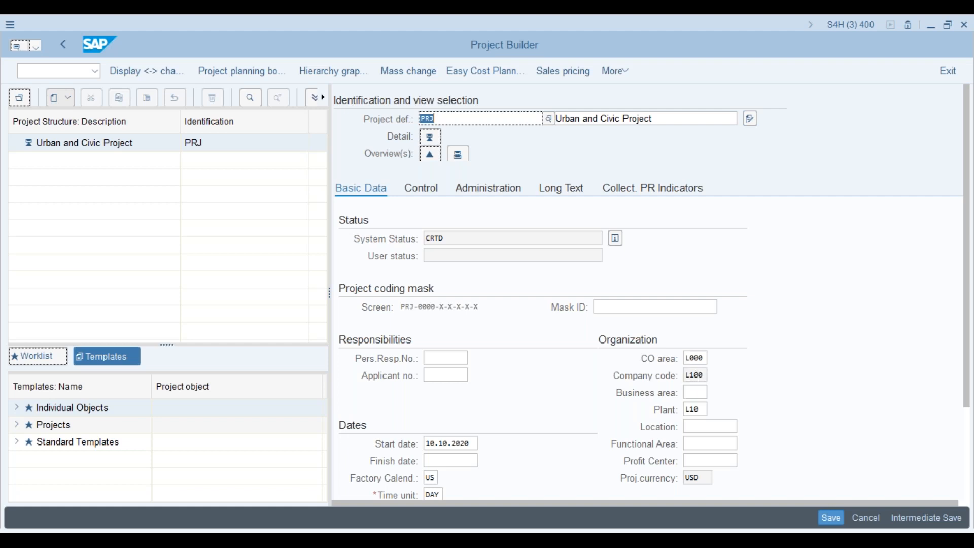
left_click(446, 118)
- In the IMG session, save the project-number special characters under a customizing request
key("alt+Tab")
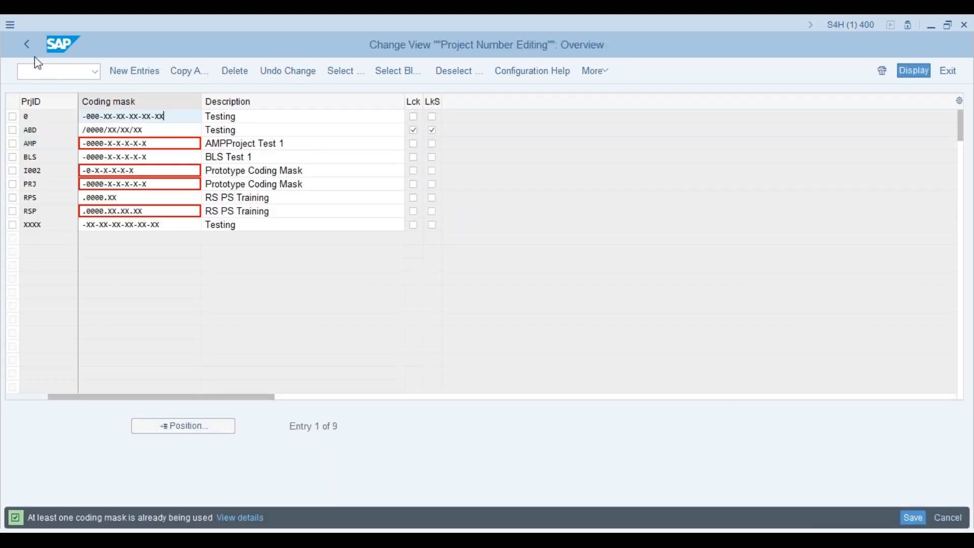
left_click(27, 44)
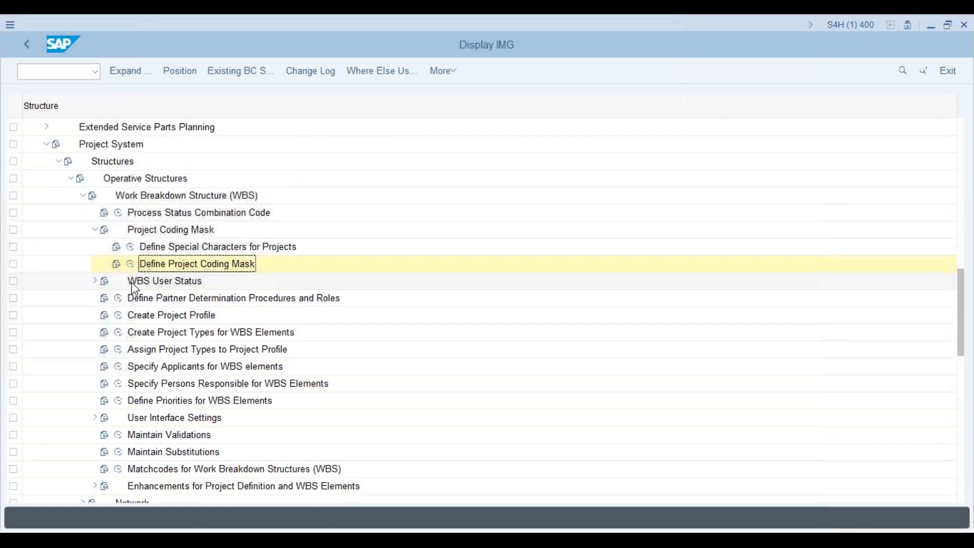
left_click(130, 247)
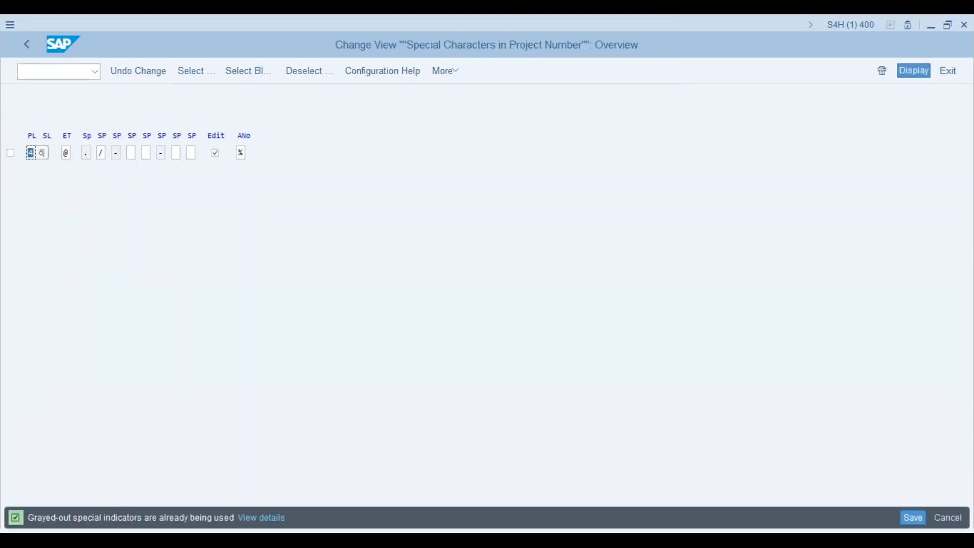
left_click(217, 155)
left_click(915, 518)
left_click(202, 264)
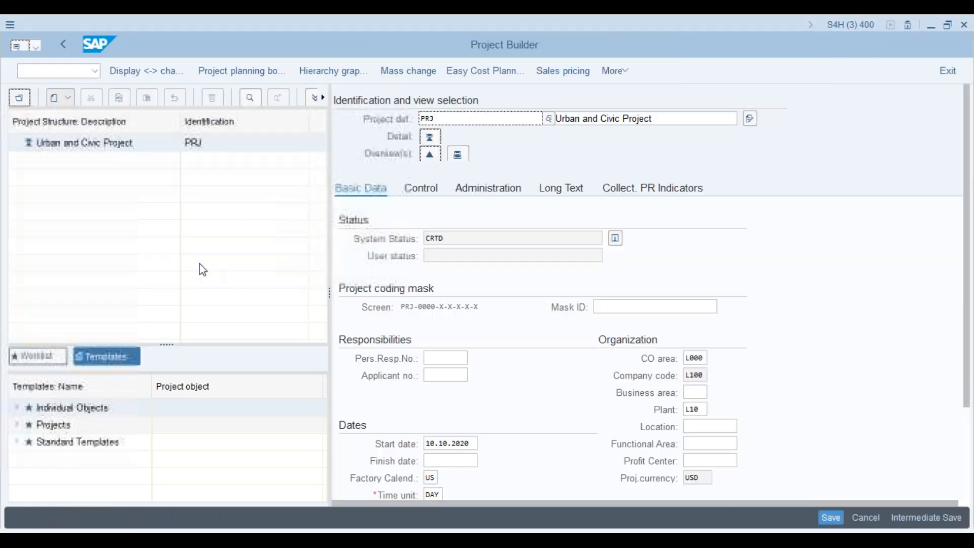
- Leave with /n and restart Project Builder via cj20n
type("/n")
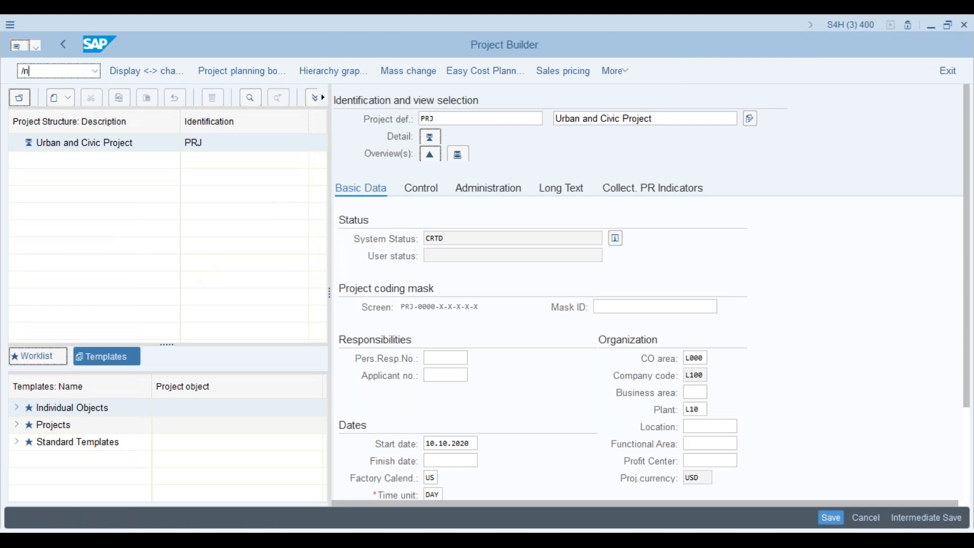
key("Return")
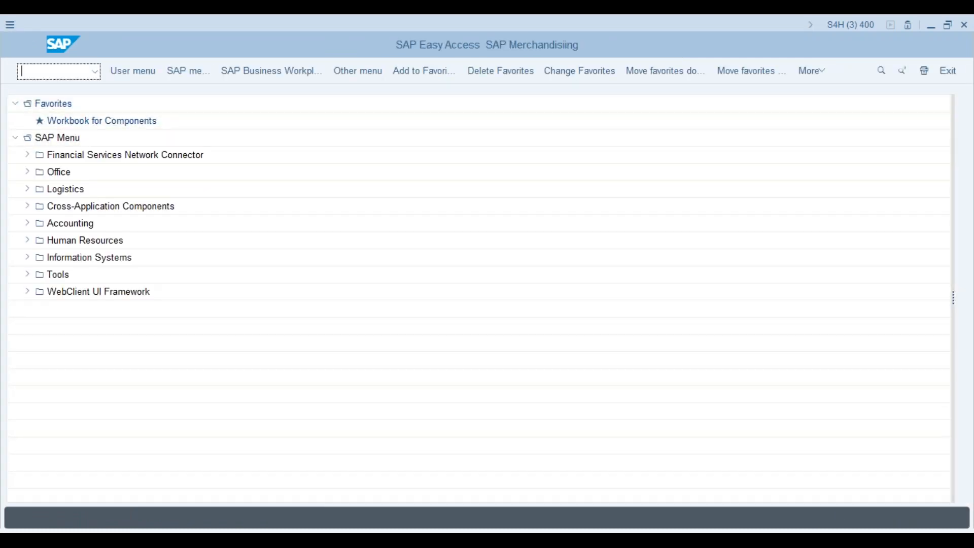
type("cj20n")
key("Return")
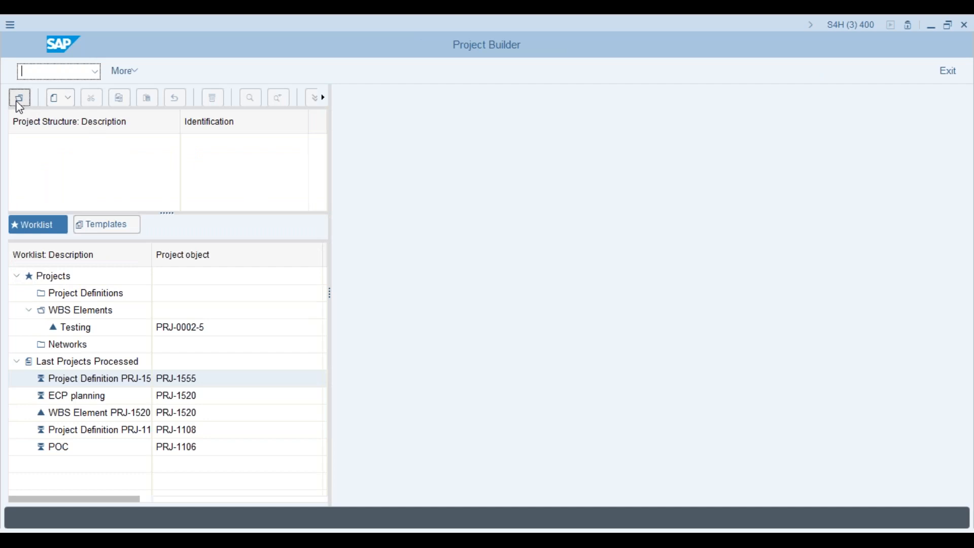
left_click(18, 102)
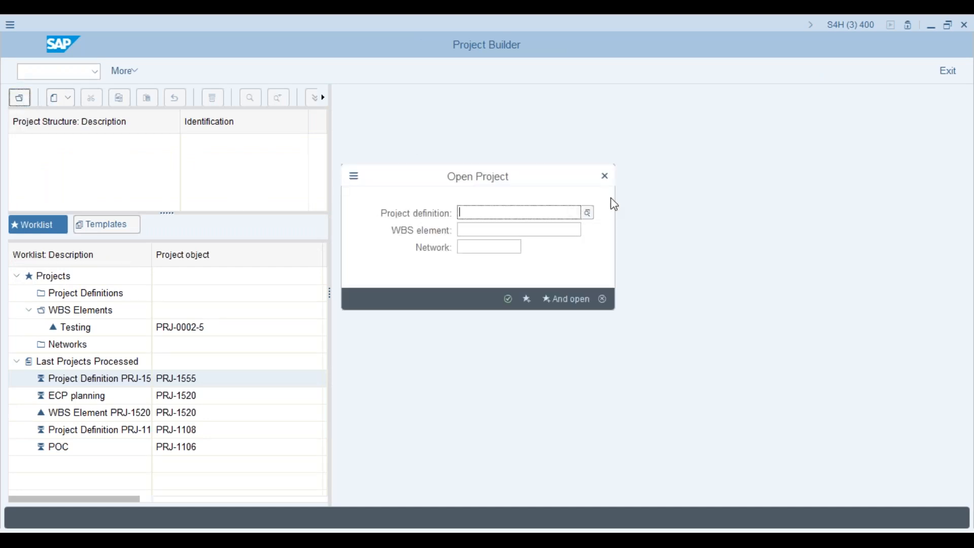
left_click(605, 175)
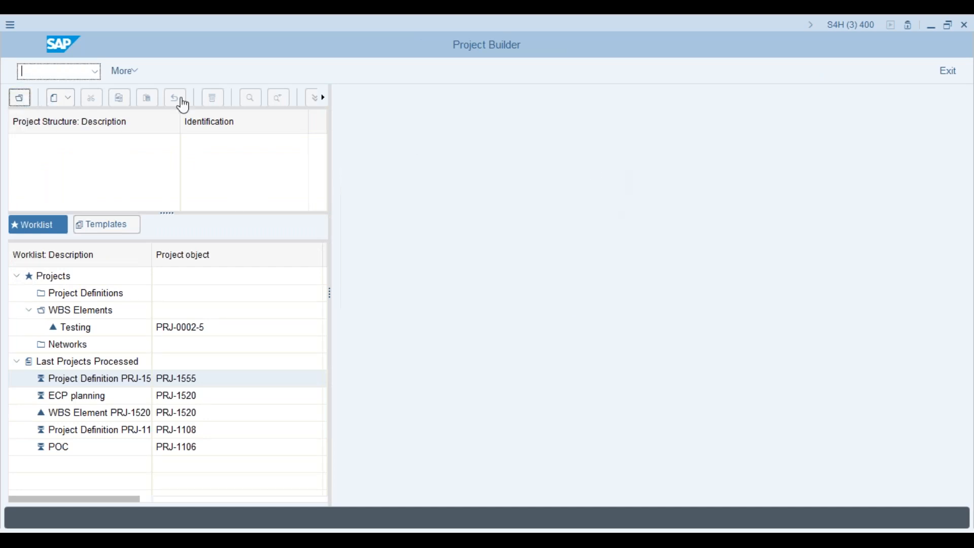
- Create a new project with ID PRJ and description Urban and Civic Project, and load it
left_click(53, 100)
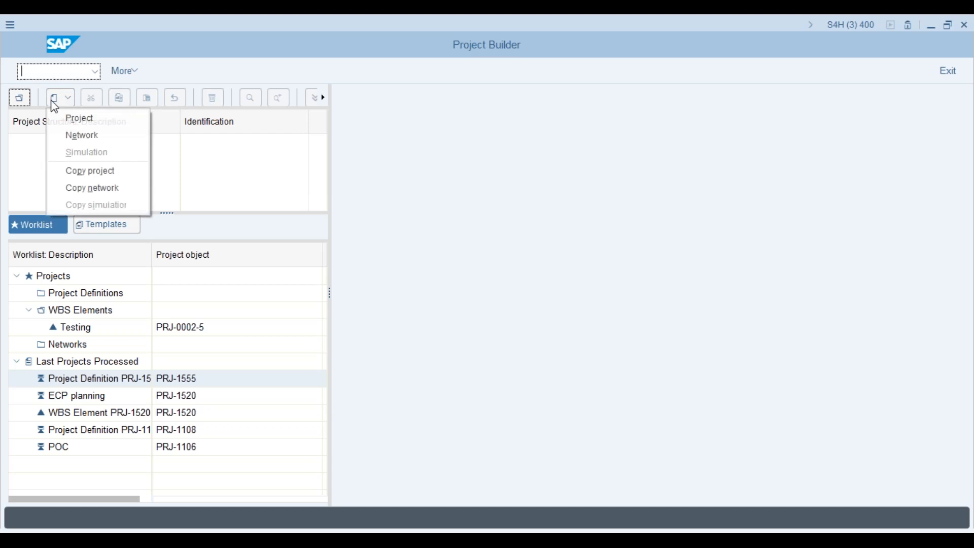
left_click(106, 118)
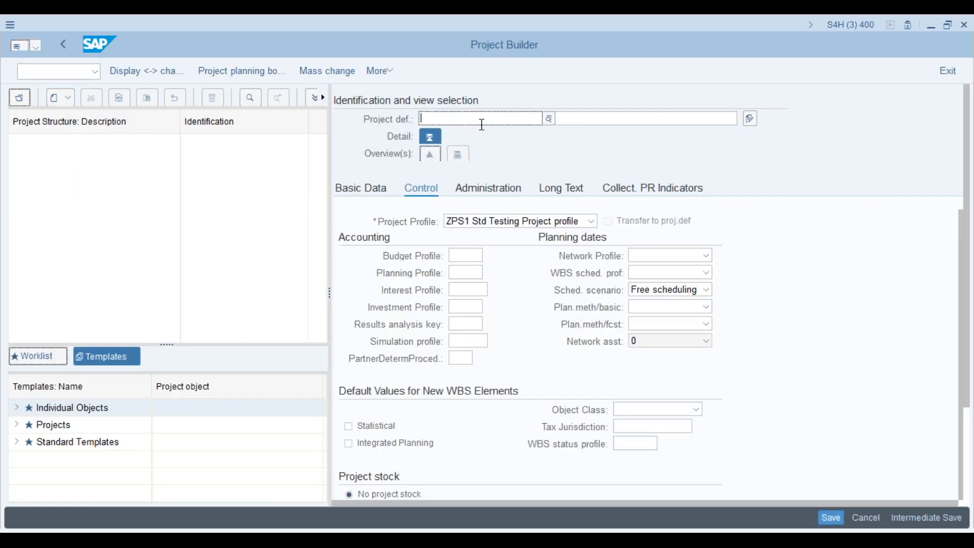
left_click(482, 121)
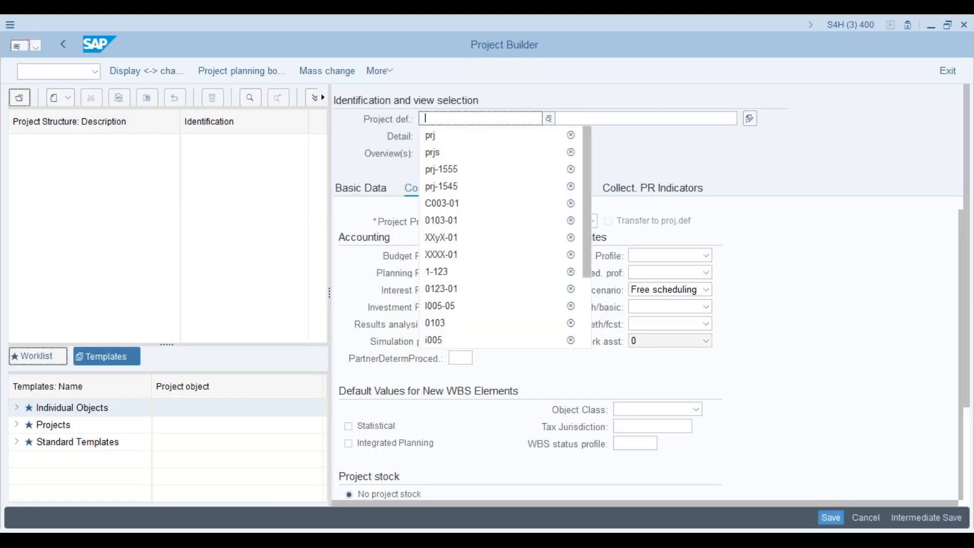
left_click(478, 152)
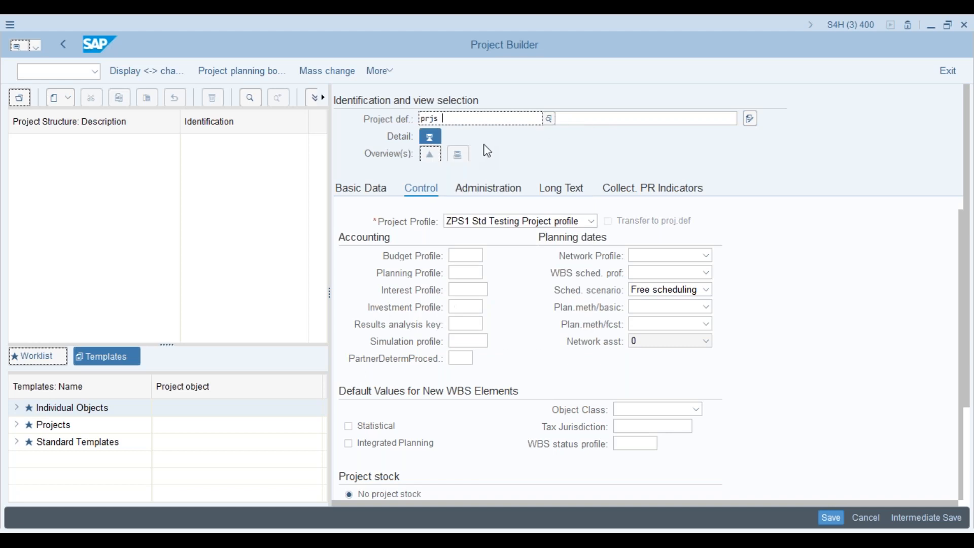
key("BackSpace")
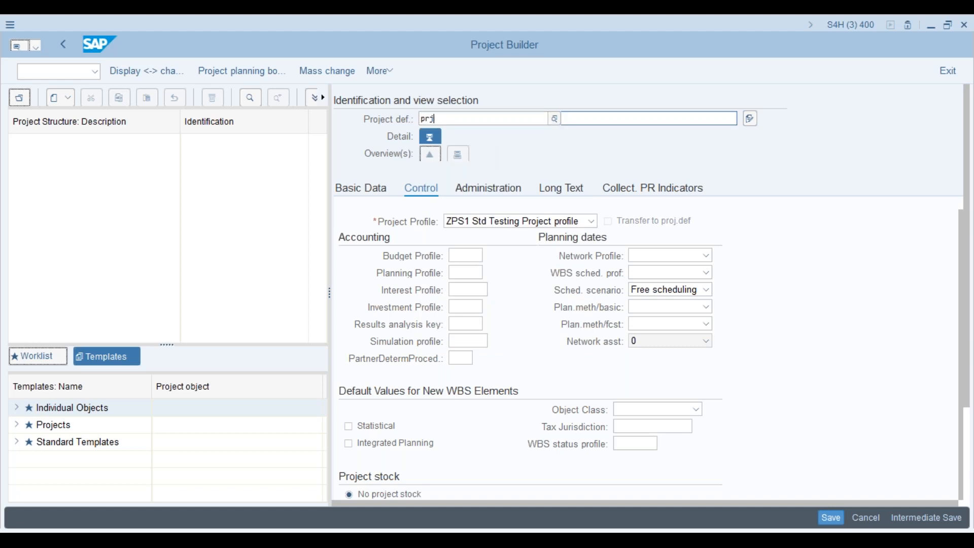
left_click(598, 94)
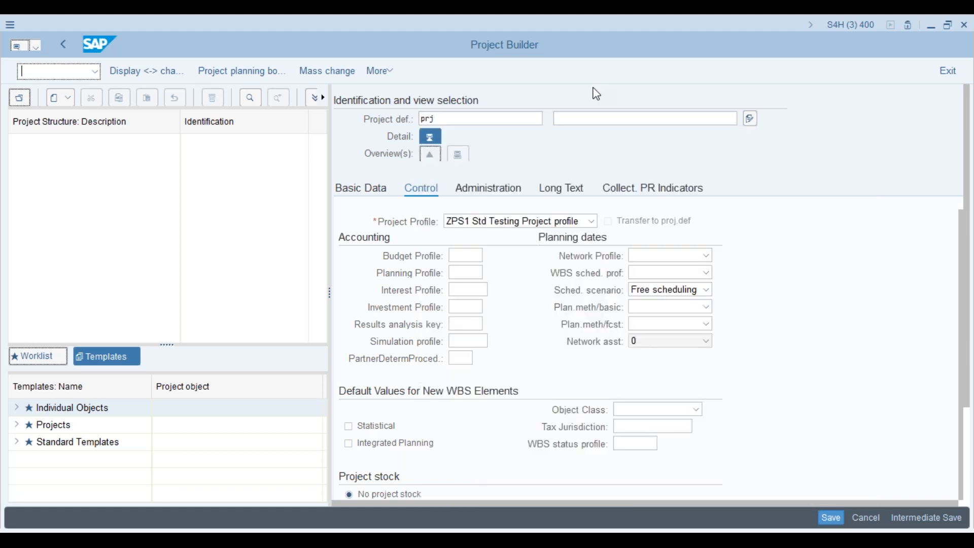
left_click(583, 119)
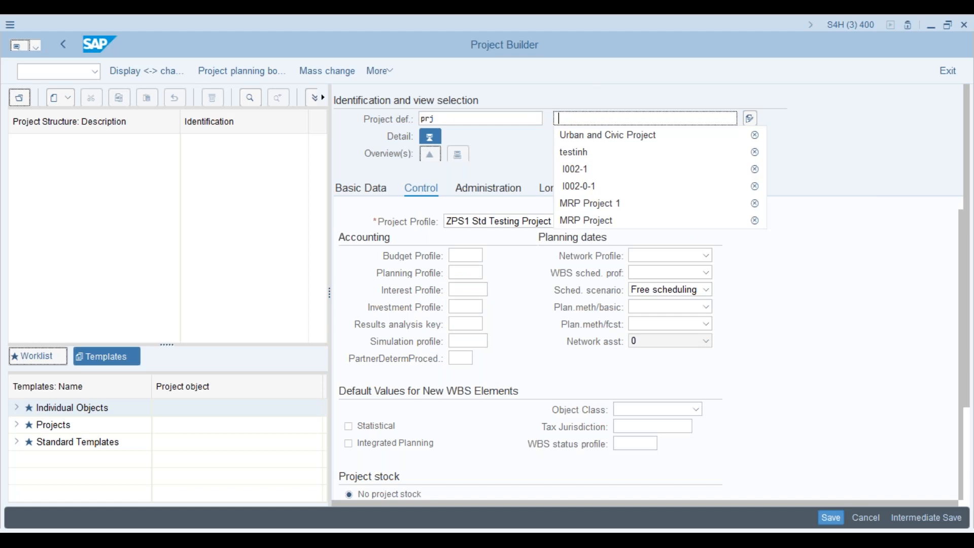
left_click(589, 136)
key("Return")
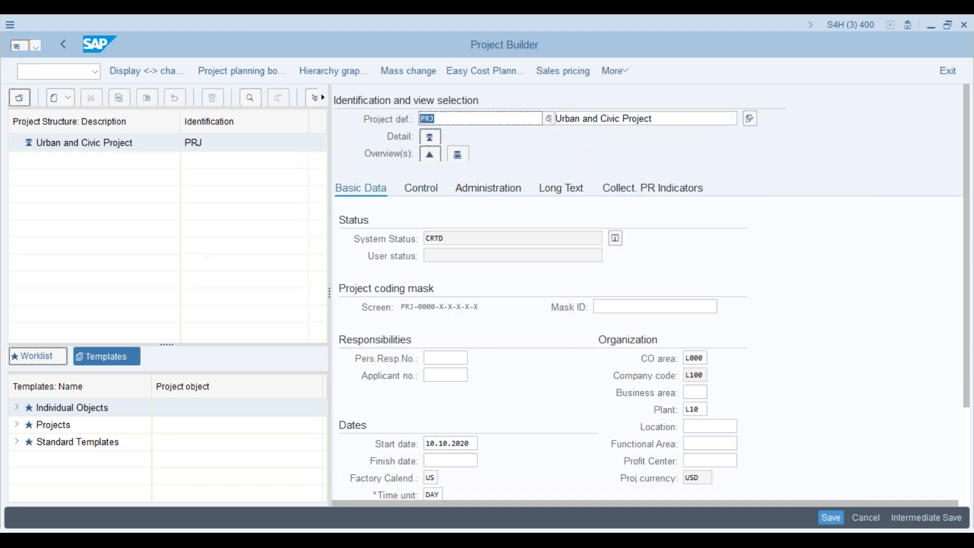
- Change the identifier to PRJs and confirm the coding mask rejects it
key("Right")
type("s")
key("Return")
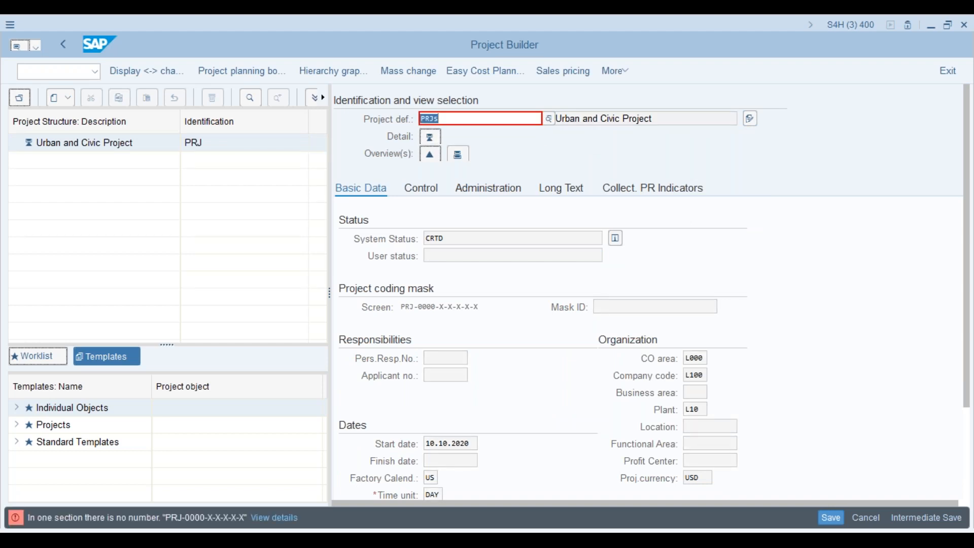
left_click(72, 69)
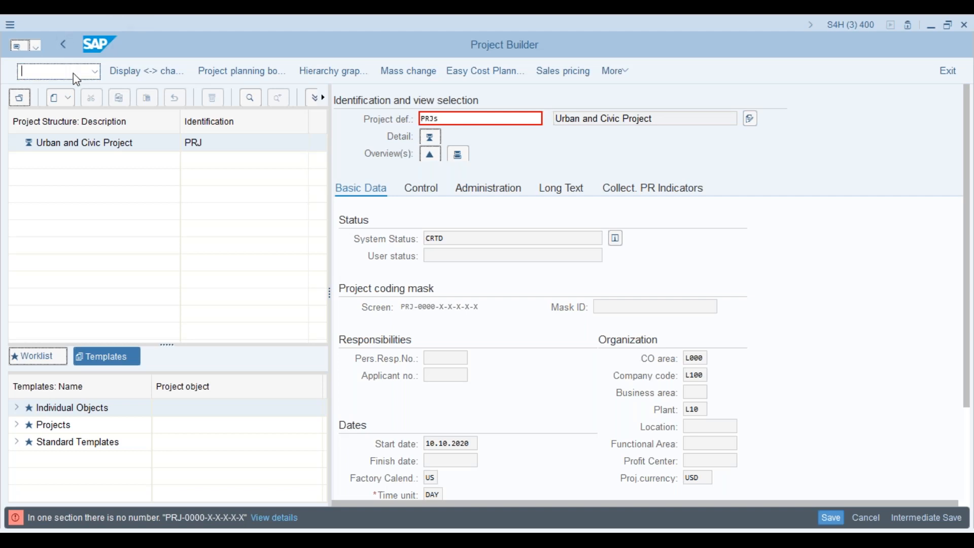
- Leave with /n and restart Project Builder via cj20n
type("/n")
key("Return")
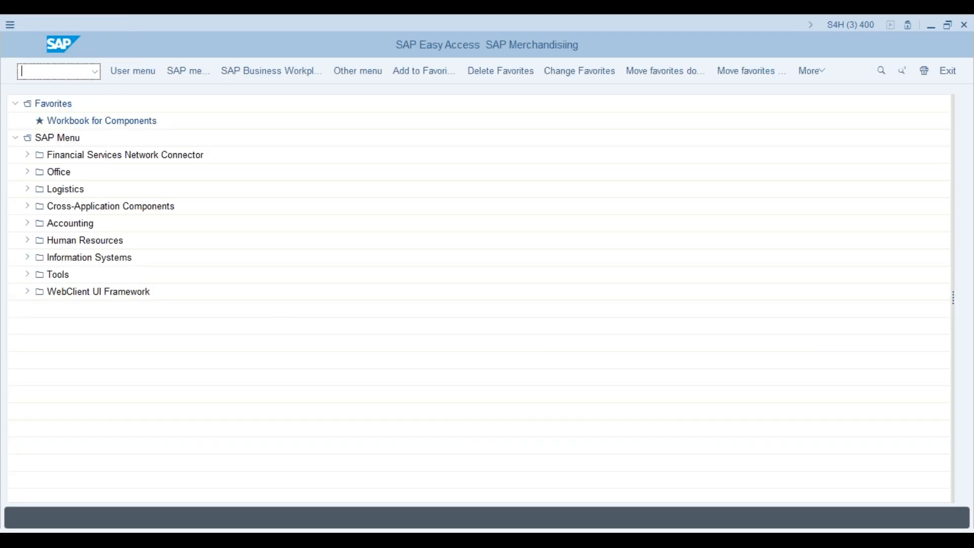
type("cj20n")
key("Return")
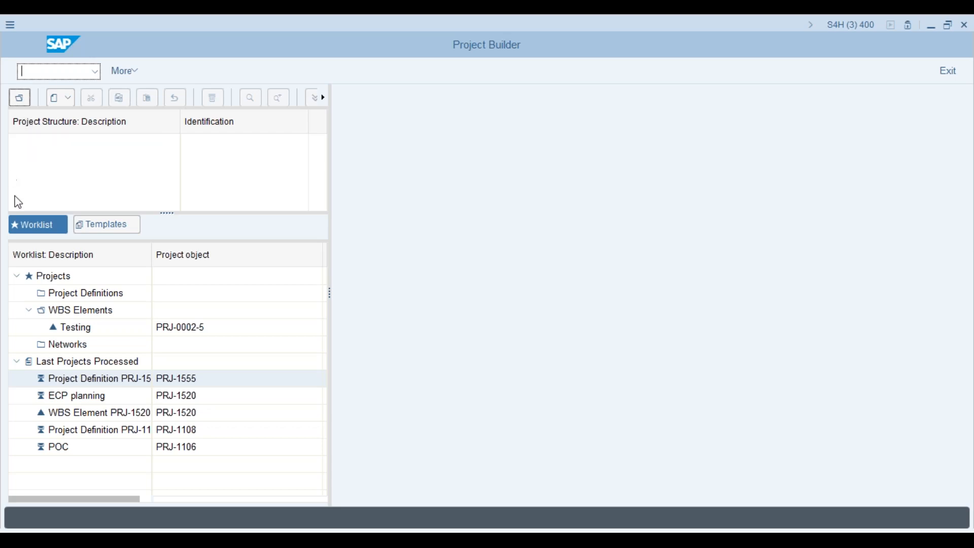
- Create new project PrjK with description tesung and see the coding-mask error
left_click(56, 98)
left_click(77, 119)
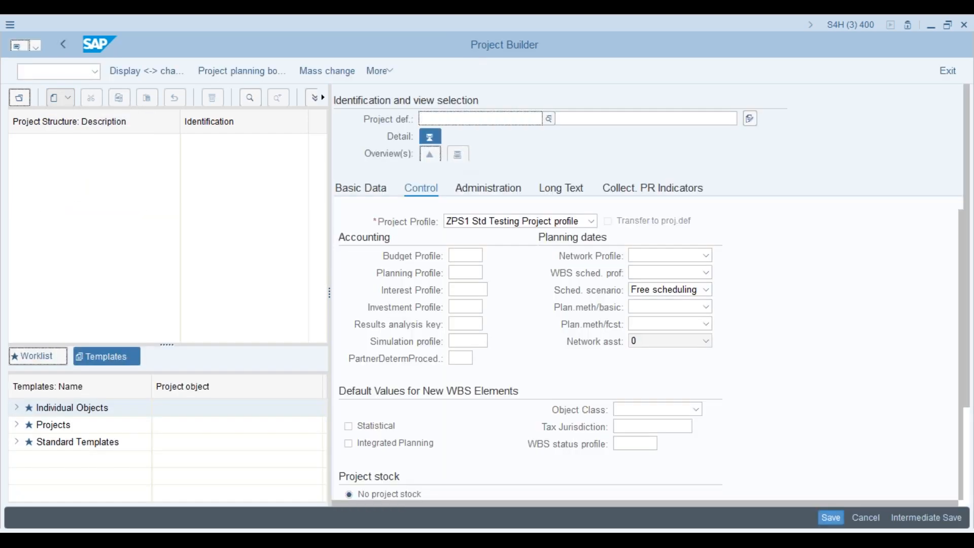
type("P")
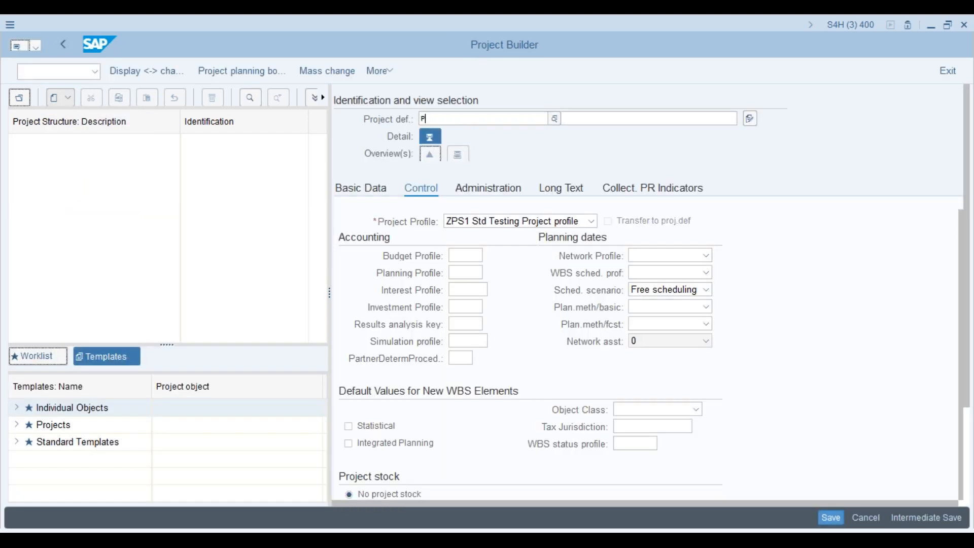
type("rjK")
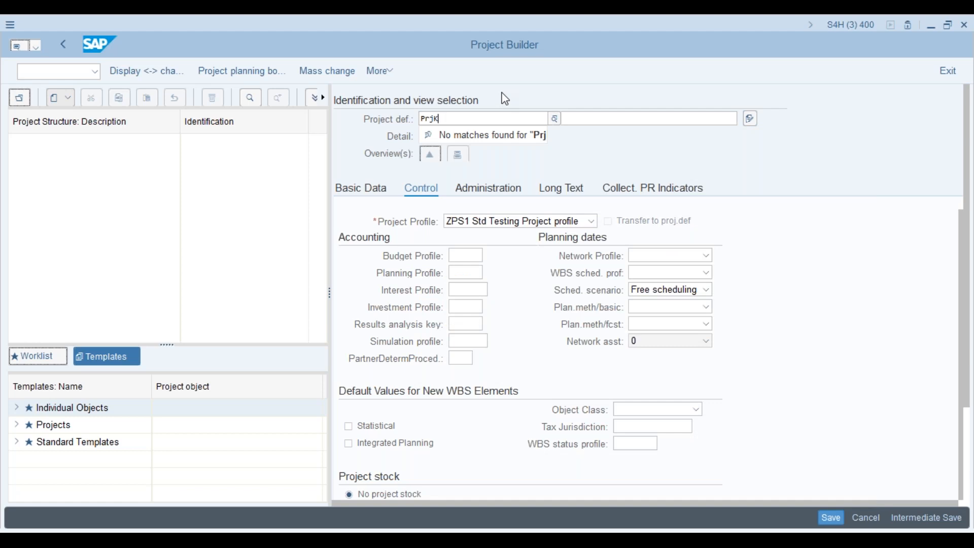
left_click(588, 121)
type("tesung")
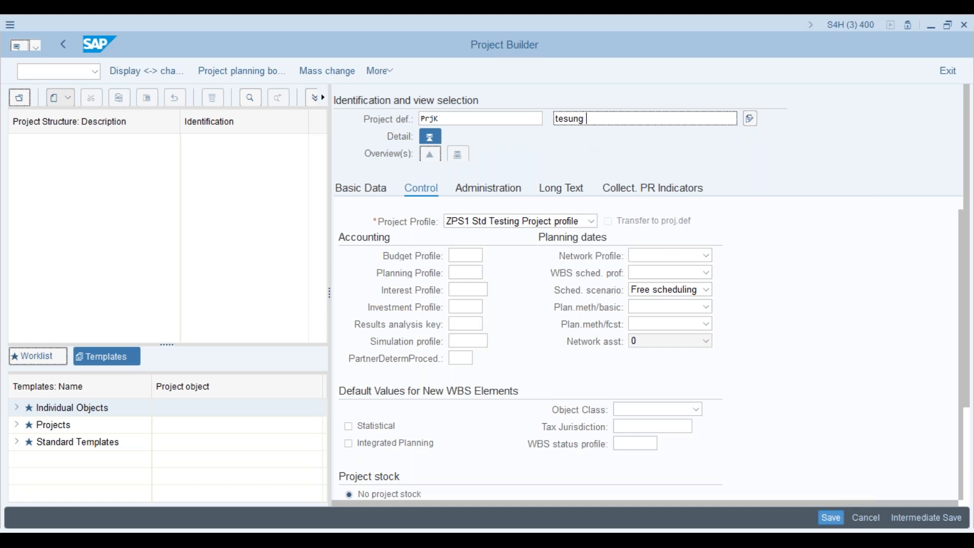
key("Return")
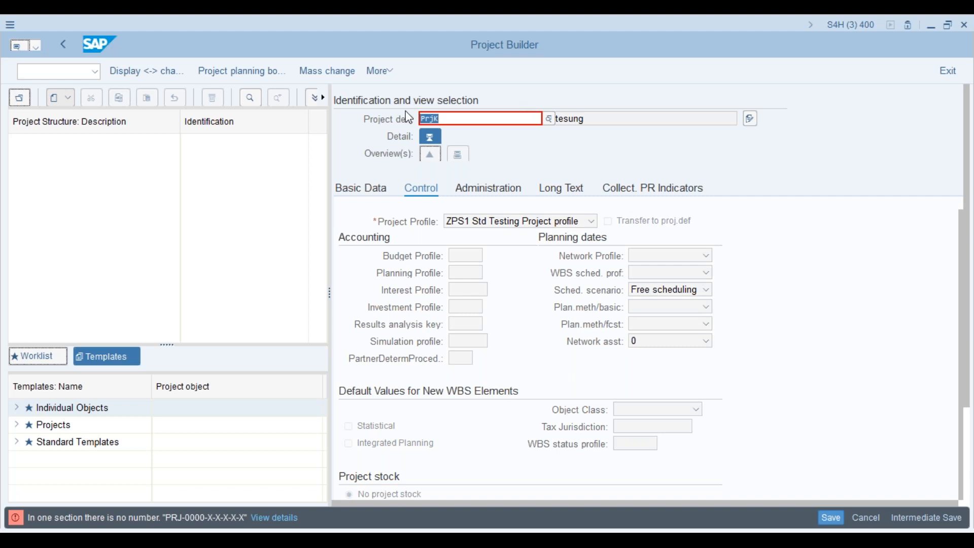
- Log off the system with /nex
left_click(79, 73)
type("/nex")
key("Return")
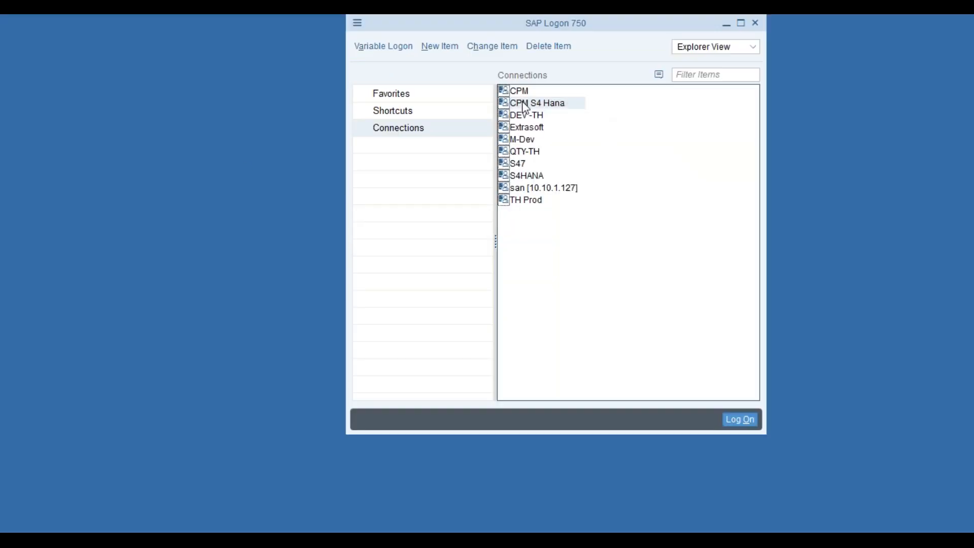
- Log on to CPM S4 Hana with the user name and password, then run CJ20N
double_click(526, 104)
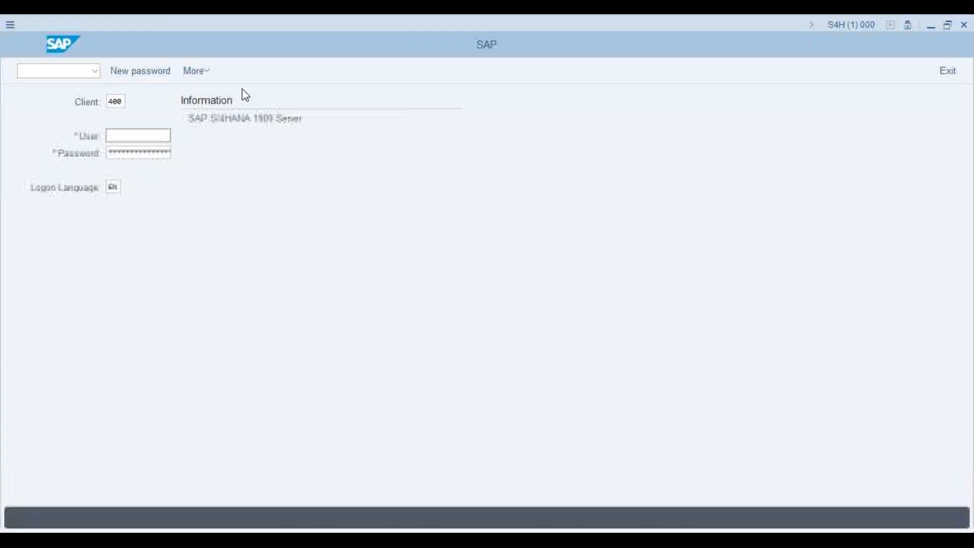
left_click(133, 149)
left_click(128, 151)
type("****")
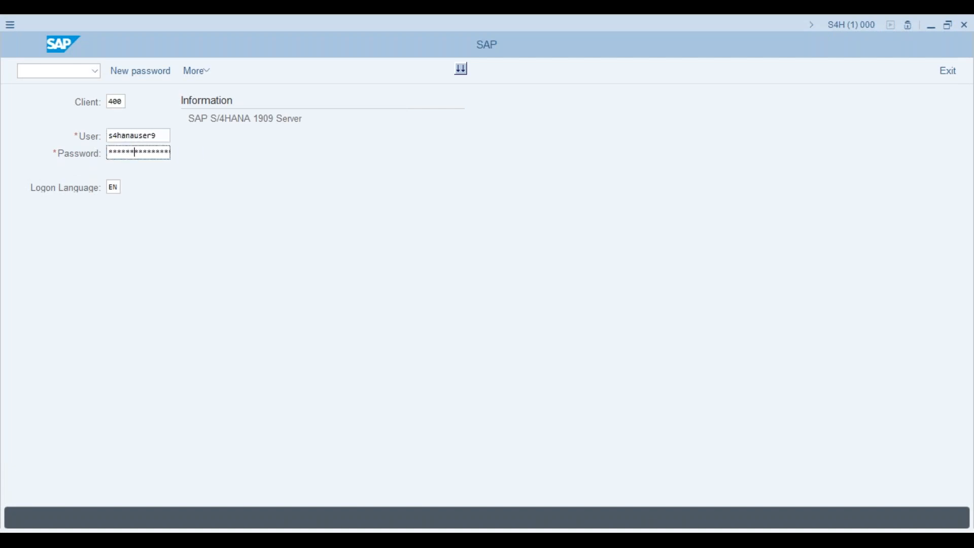
key("Return")
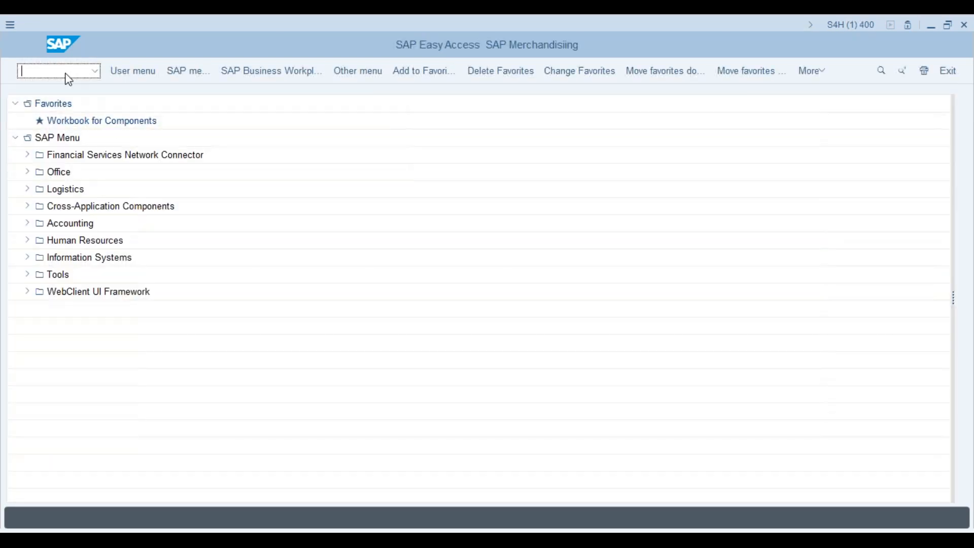
type("cj20n")
key("Return")
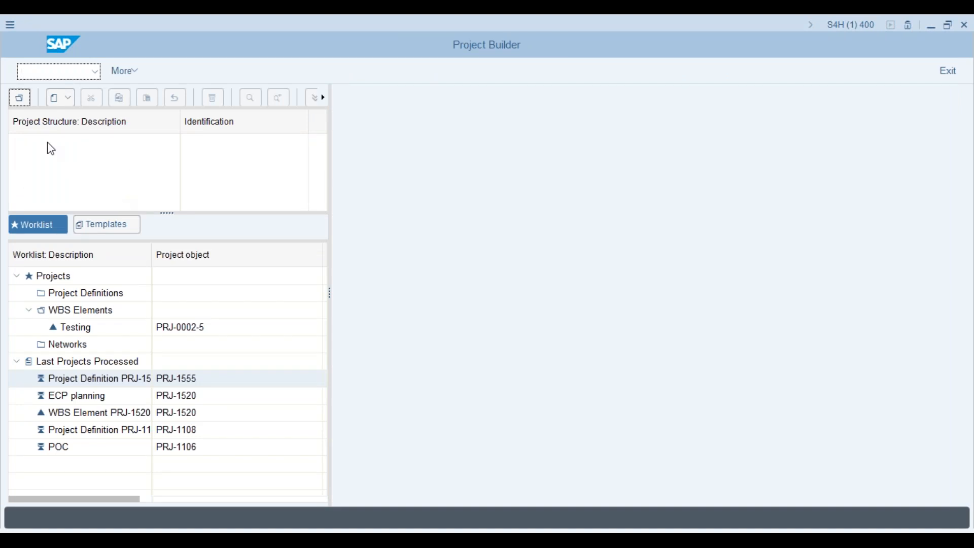
- Start a new project using the previously entered project ID PrjK
left_click(61, 98)
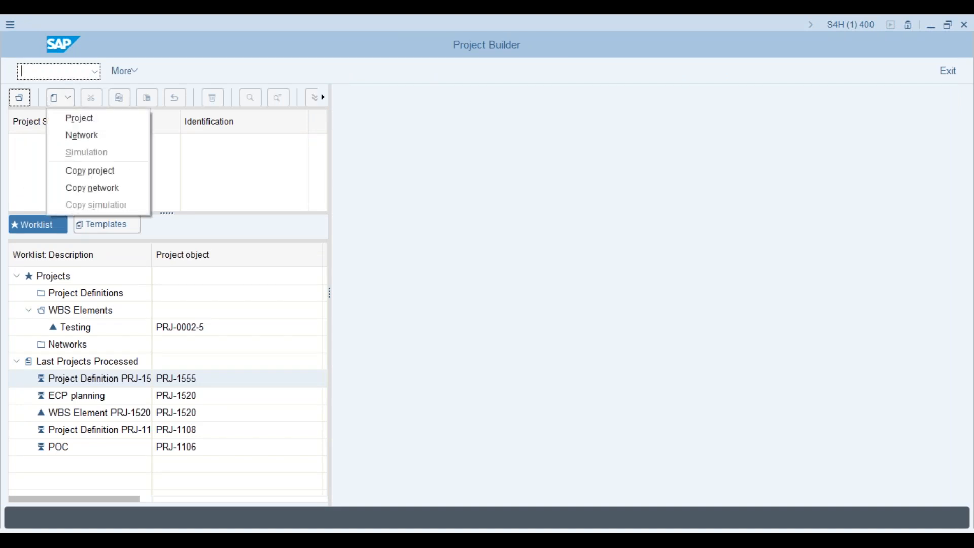
left_click(79, 119)
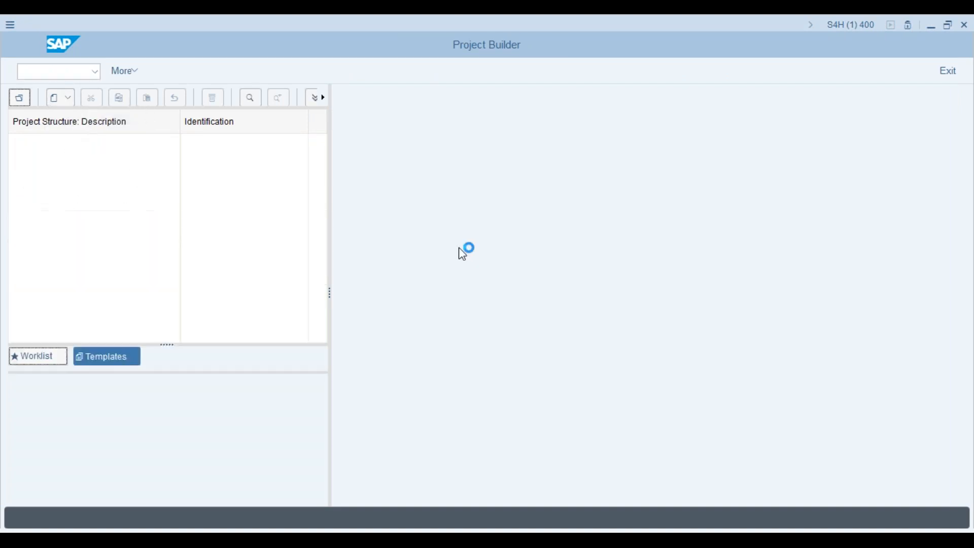
left_click(515, 119)
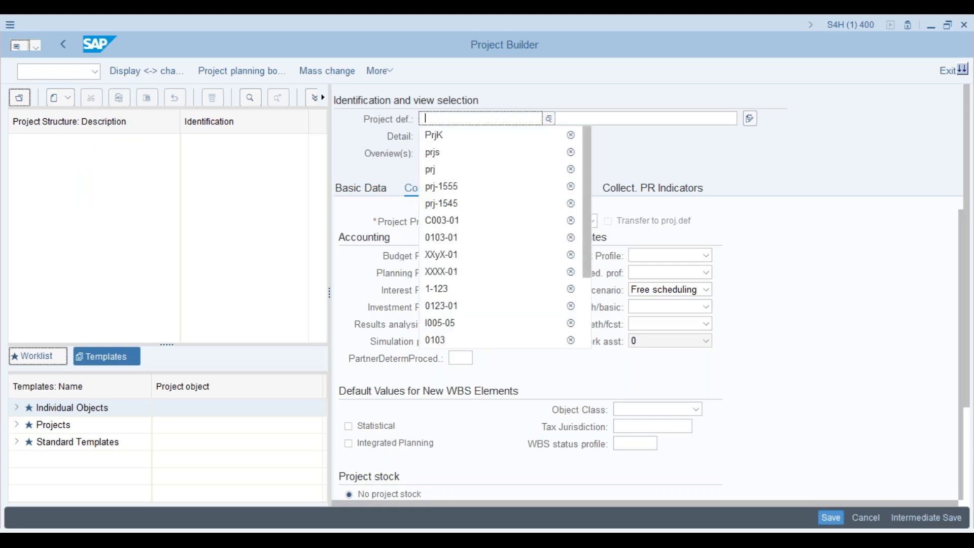
left_click(515, 137)
left_click(581, 118)
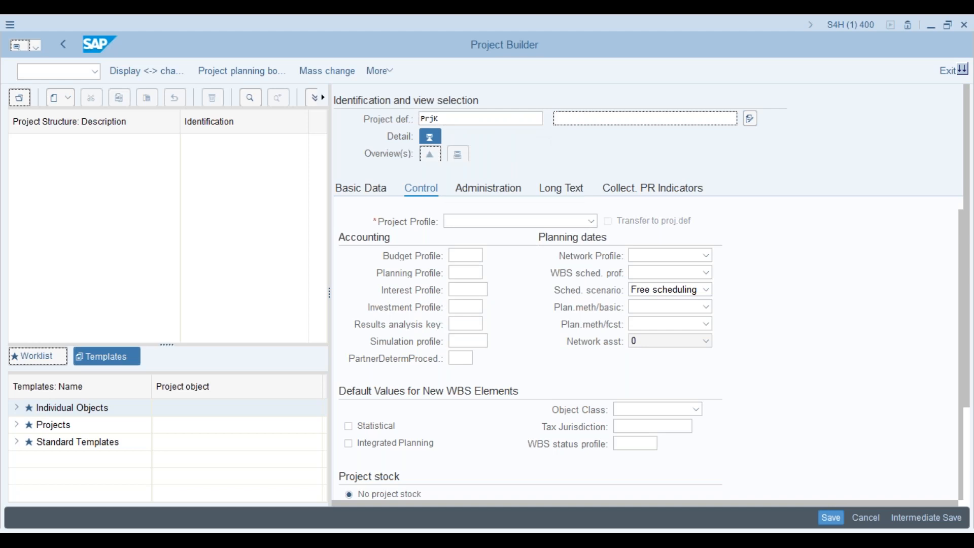
- Choose profile ZPS1 Std Testing Project and enter project definition 123456
left_click(592, 221)
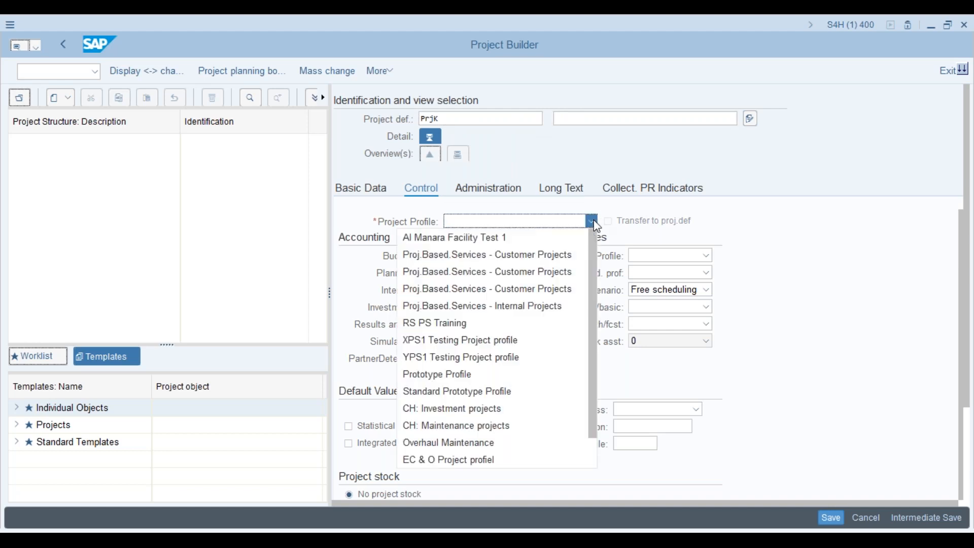
scroll(579, 330, "down", 1)
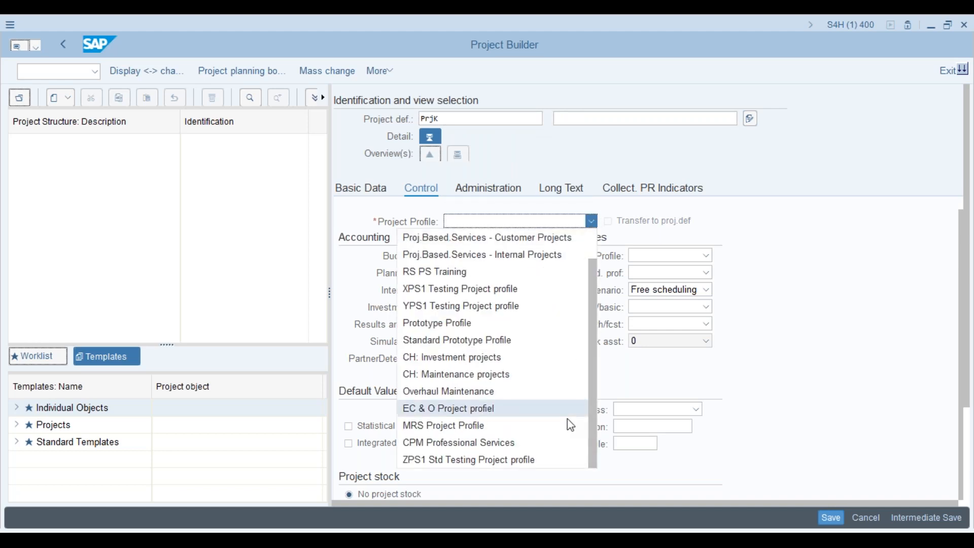
left_click(515, 458)
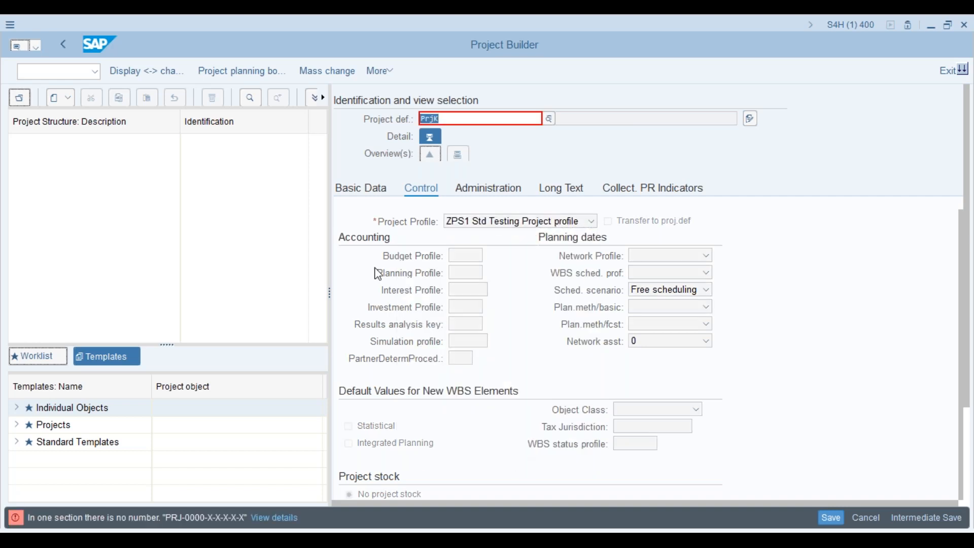
type("123456")
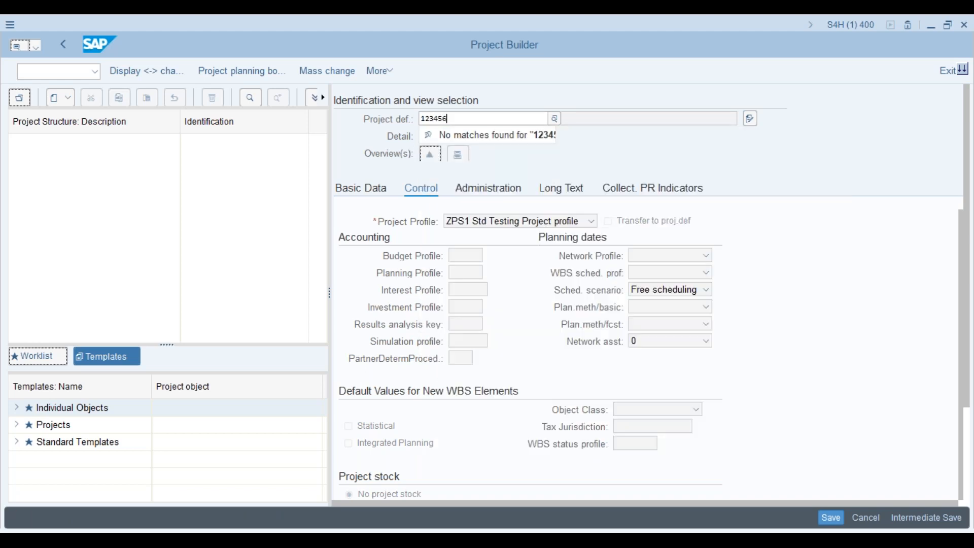
key("Return")
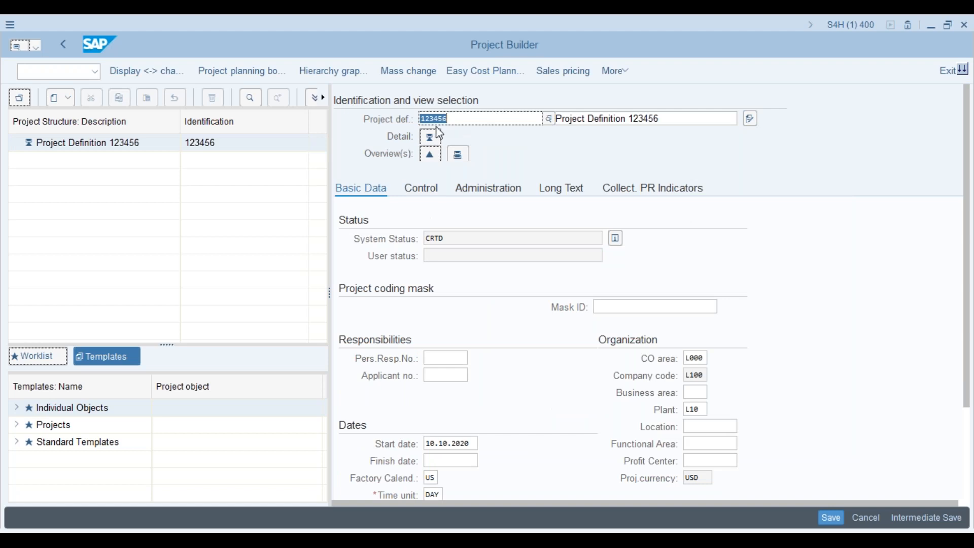
left_click(456, 120)
key("alt+Tab")
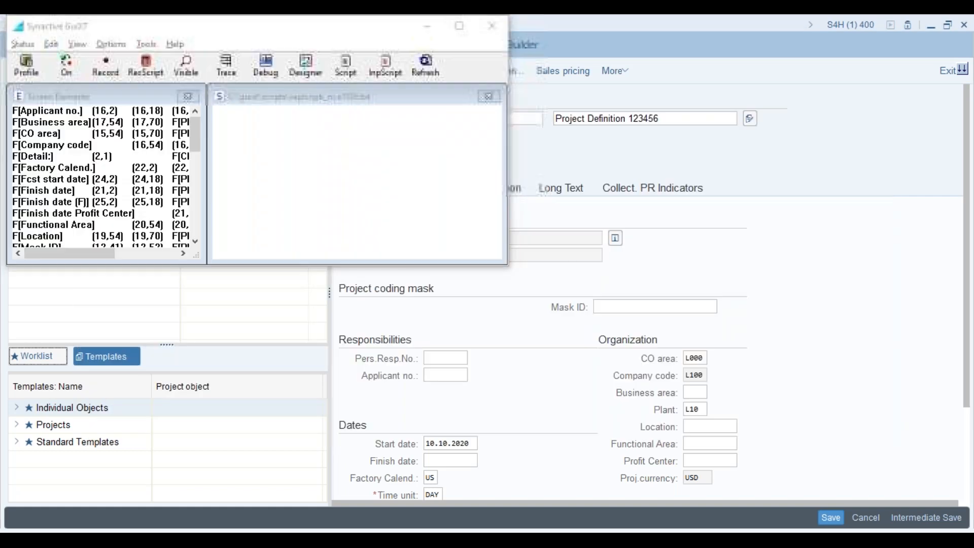
key("alt+Tab")
key("alt+Tab")
key("alt+Tab")
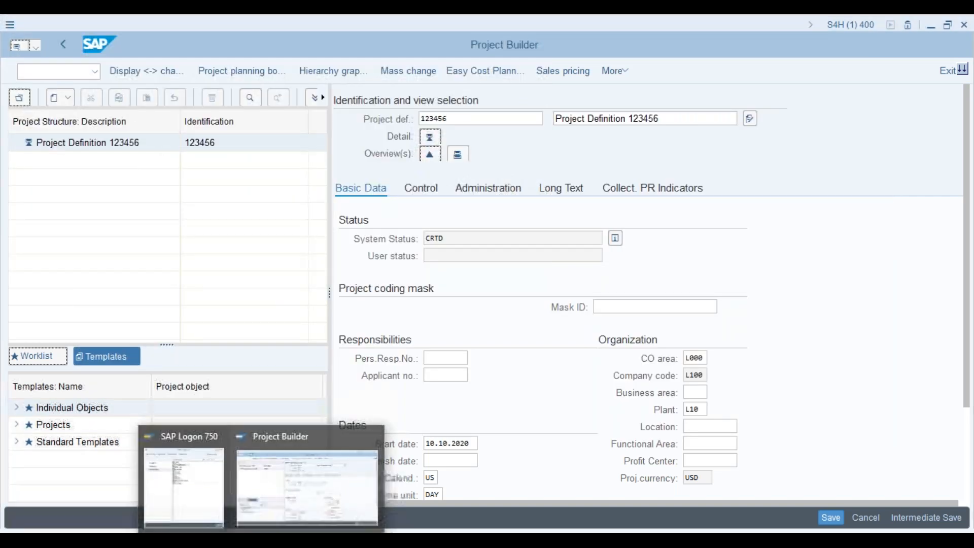
left_click(67, 71)
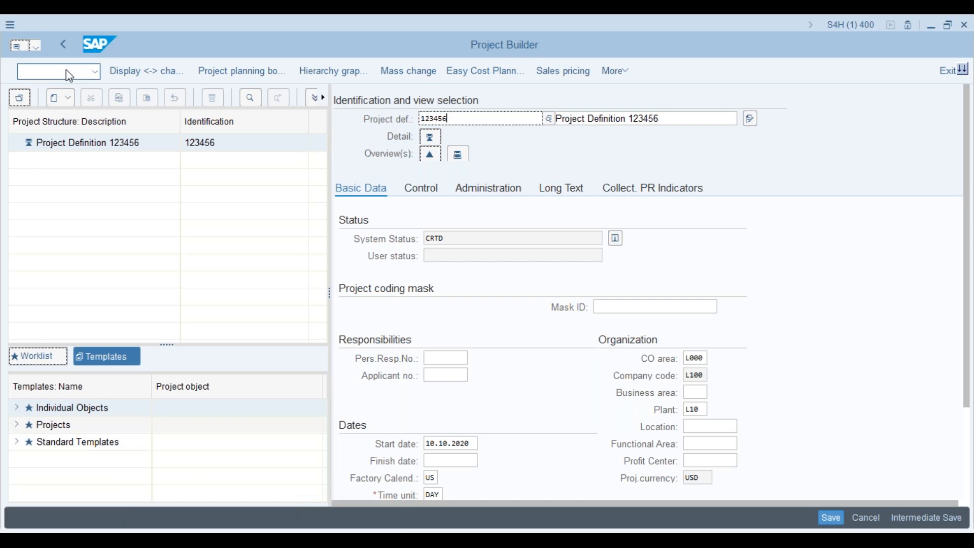
type("/o")
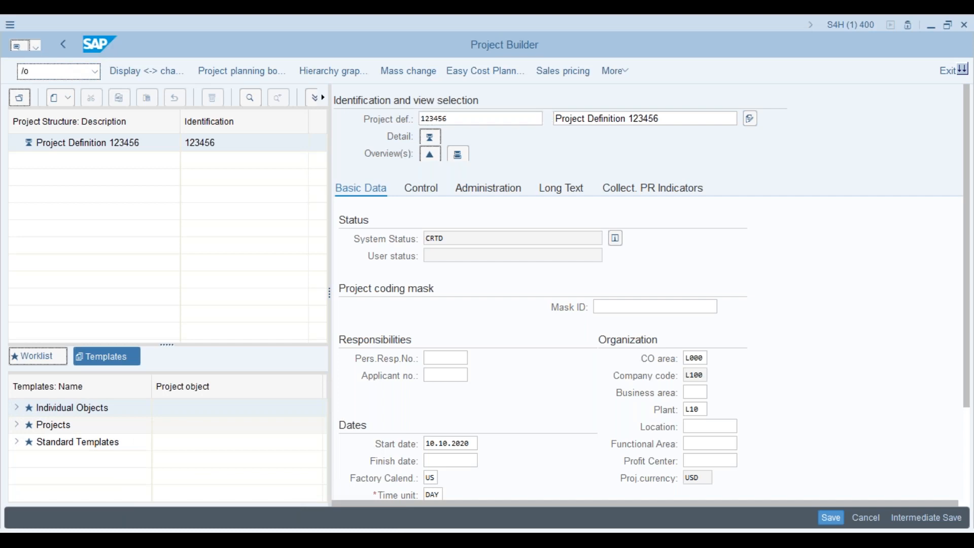
key("BackSpace")
key("BackSpace")
type("/ospro")
- Open /ospro in a new session, dismiss the customizing information list, and open the SAP Reference IMG
key("Return")
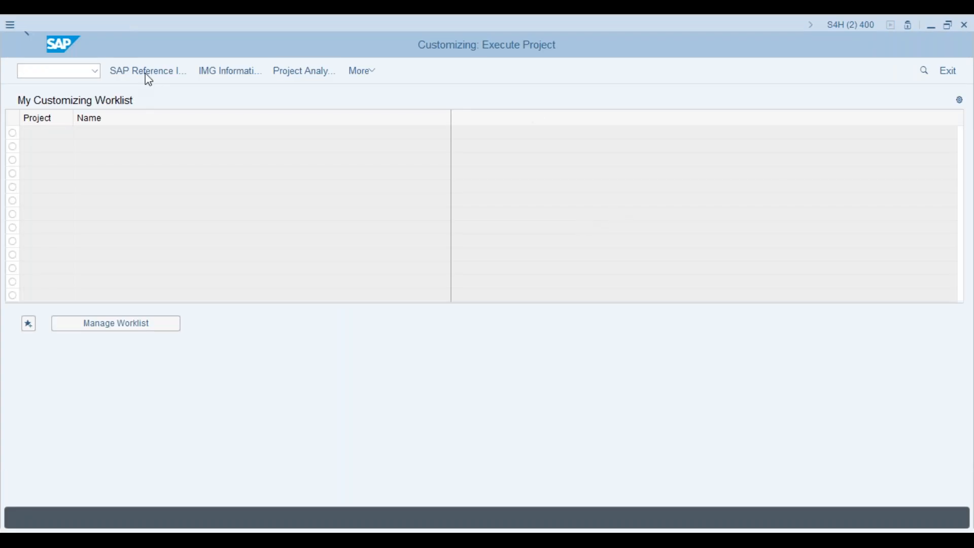
left_click(209, 76)
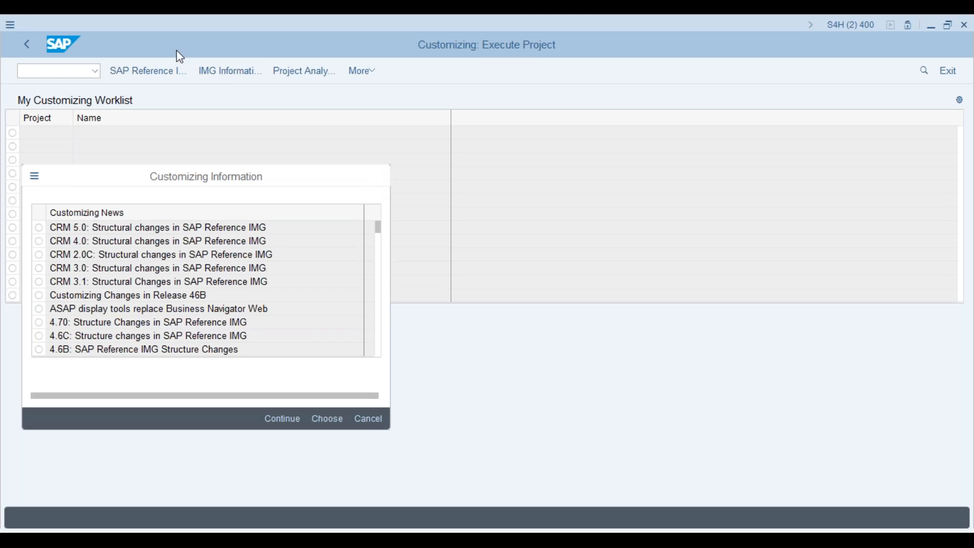
left_click(380, 178)
left_click(156, 71)
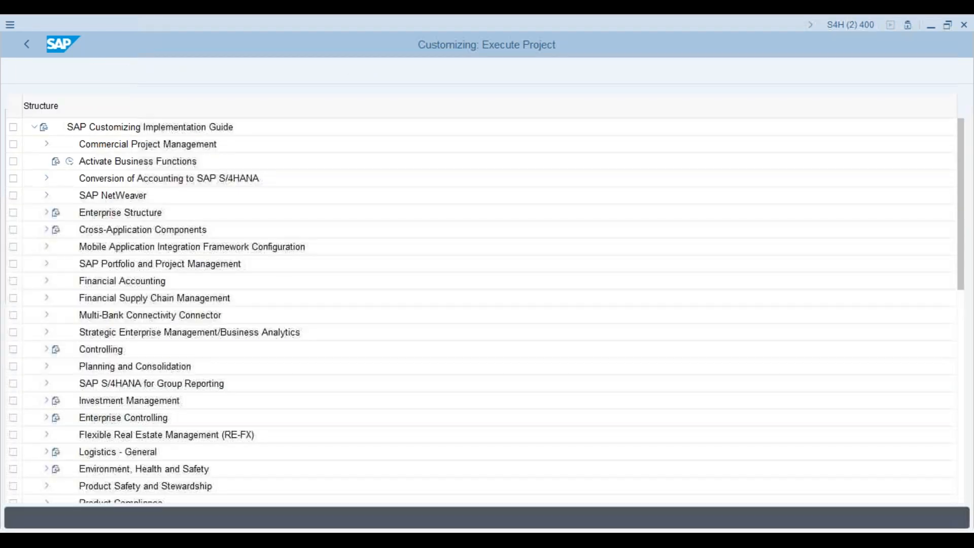
- Expand Project System > Structures > Operative Structures > WBS > Project Coding Mask and run Define Project Coding Mask
left_click_drag(964, 209, 967, 422)
left_click(50, 316)
left_click(46, 317)
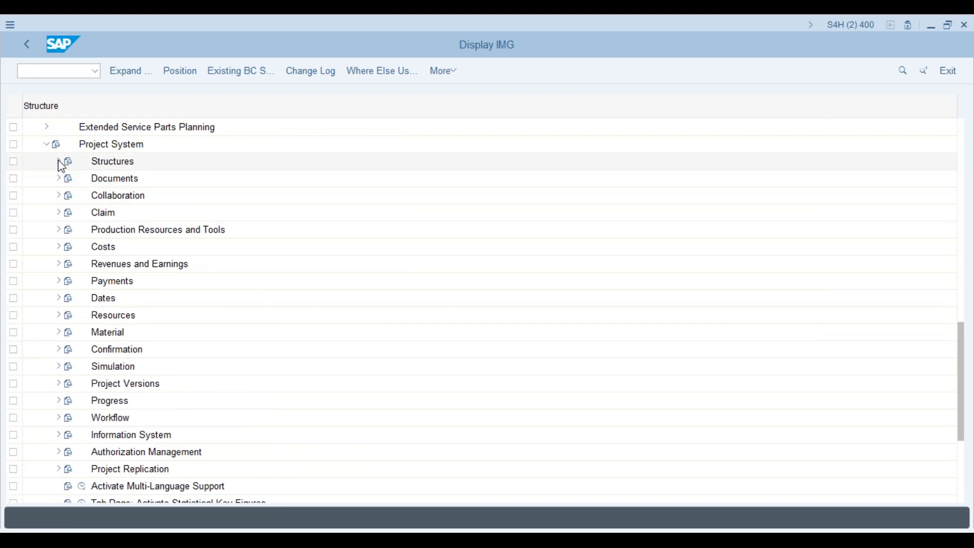
left_click(60, 163)
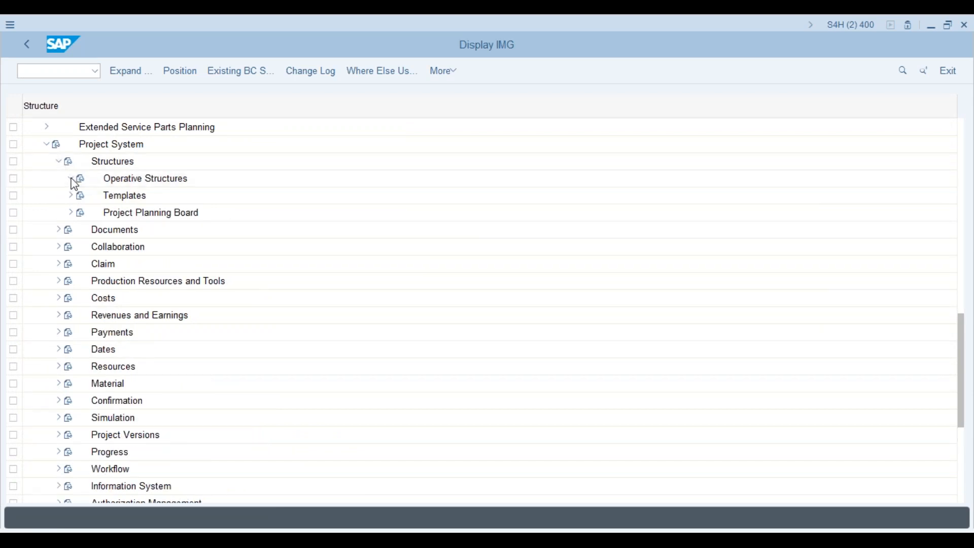
left_click(71, 180)
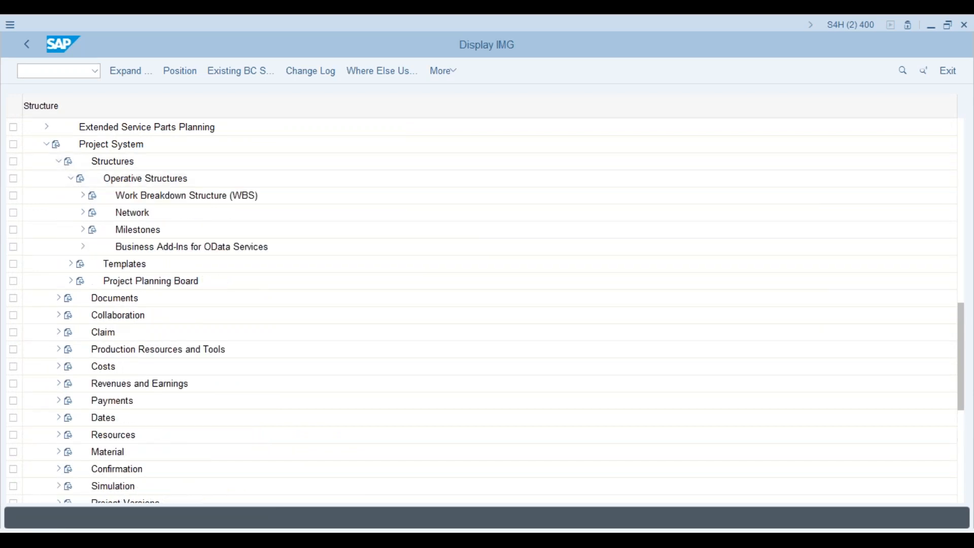
left_click(84, 197)
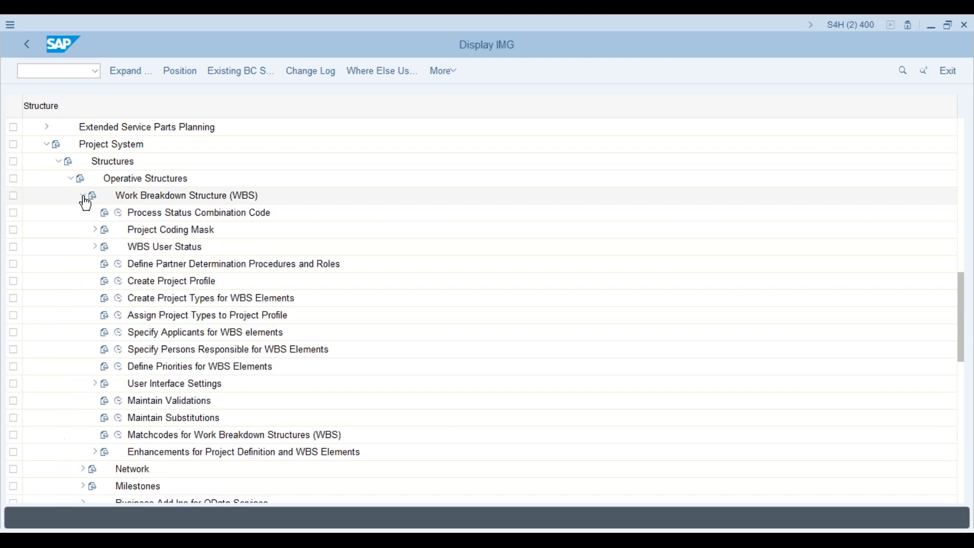
left_click(95, 230)
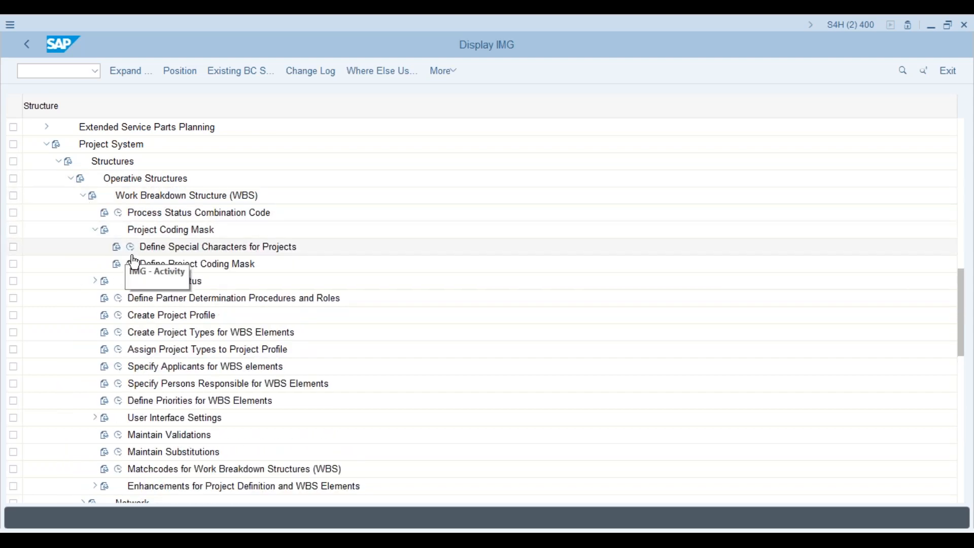
left_click(130, 264)
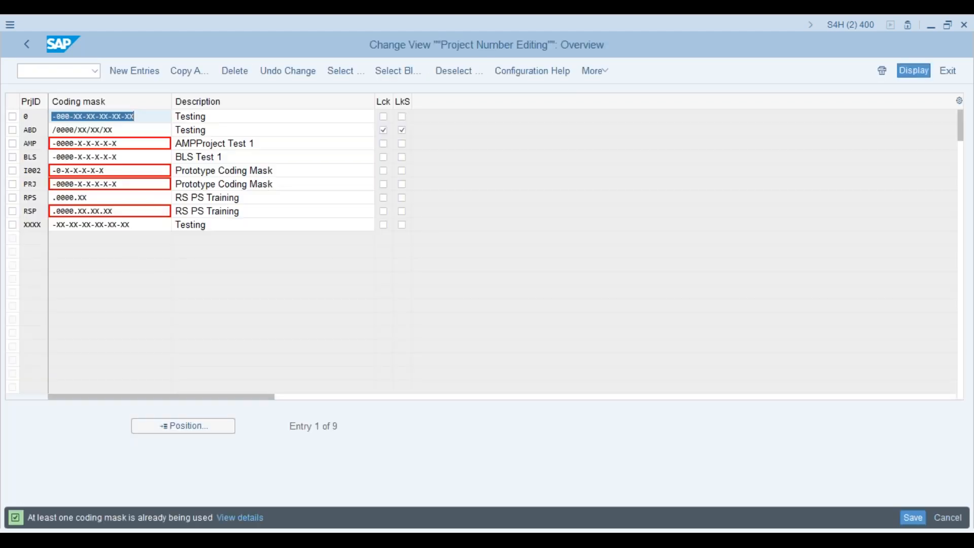
- Tick Edit in Define Special Characters for Projects, save to the customizing request, and reopen Define Project Coding Mask
left_click_drag(48, 101, 73, 100)
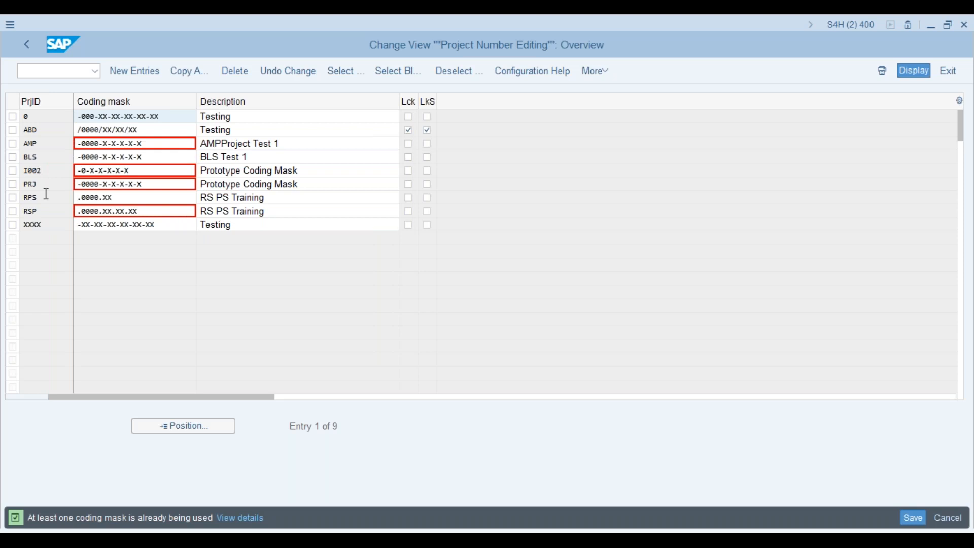
left_click(29, 44)
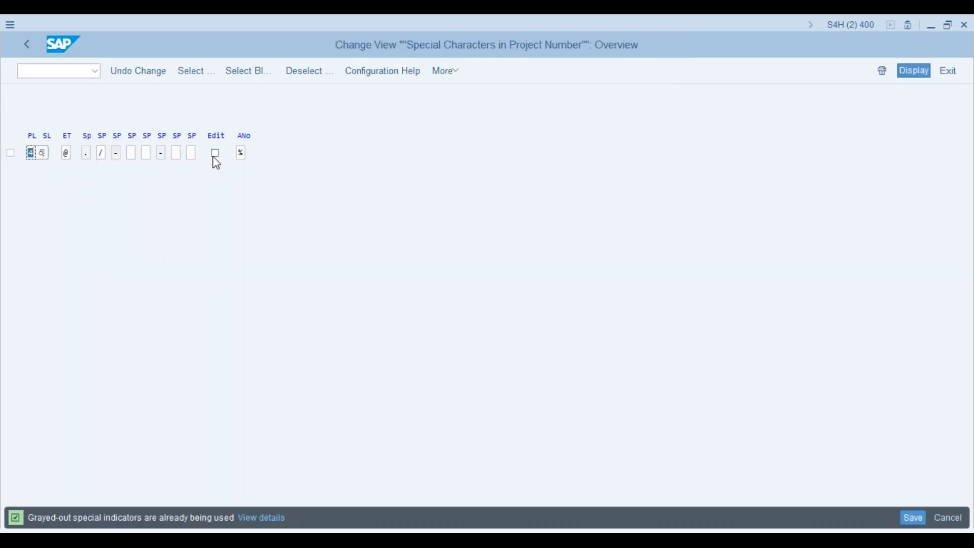
left_click(216, 154)
left_click(22, 44)
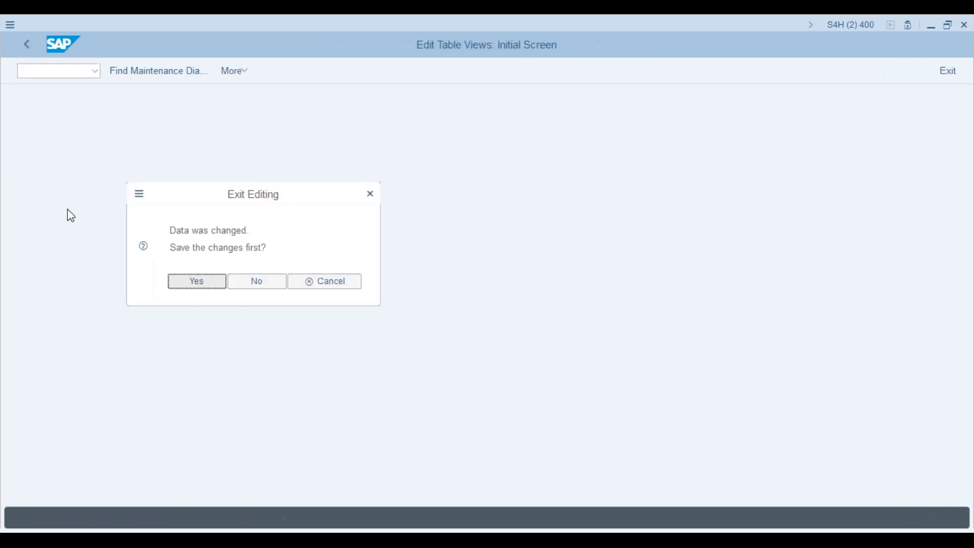
left_click(218, 286)
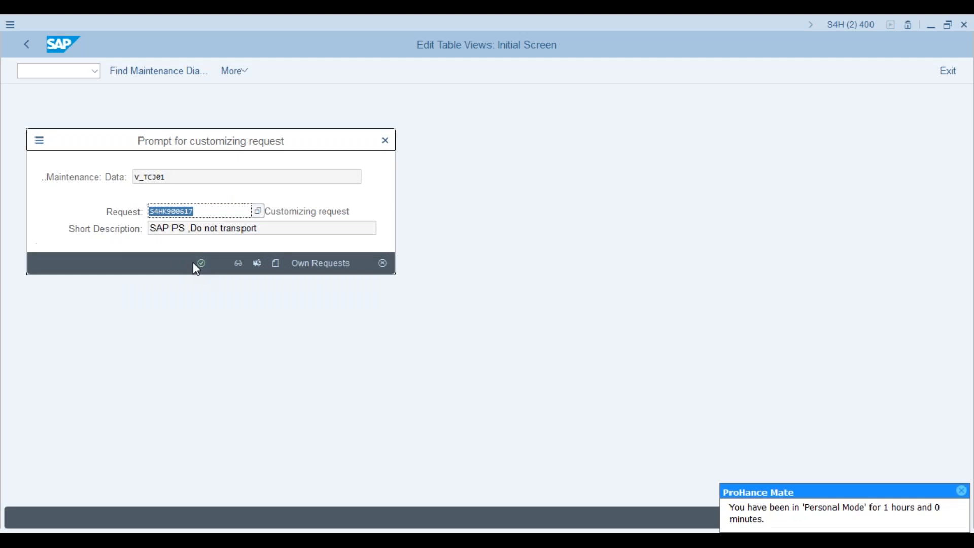
left_click(205, 267)
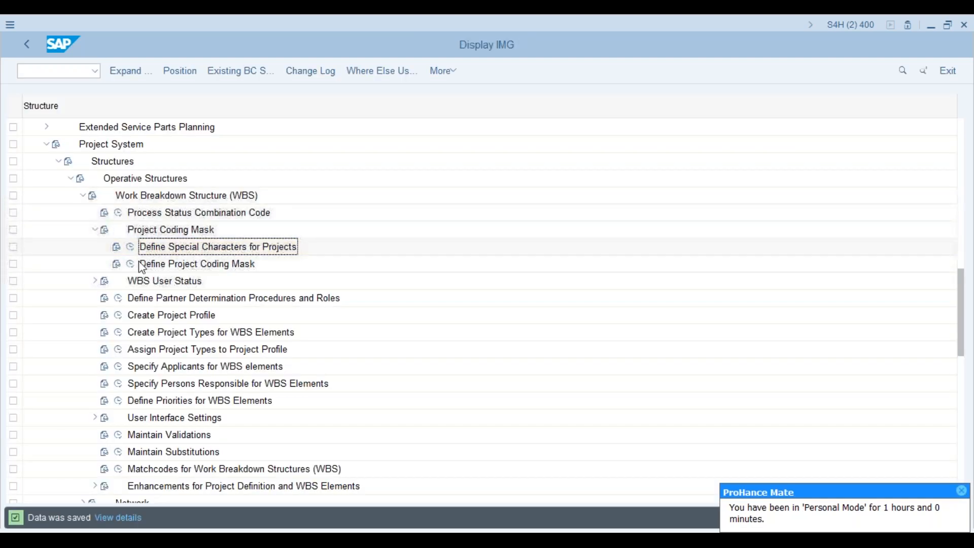
left_click(131, 265)
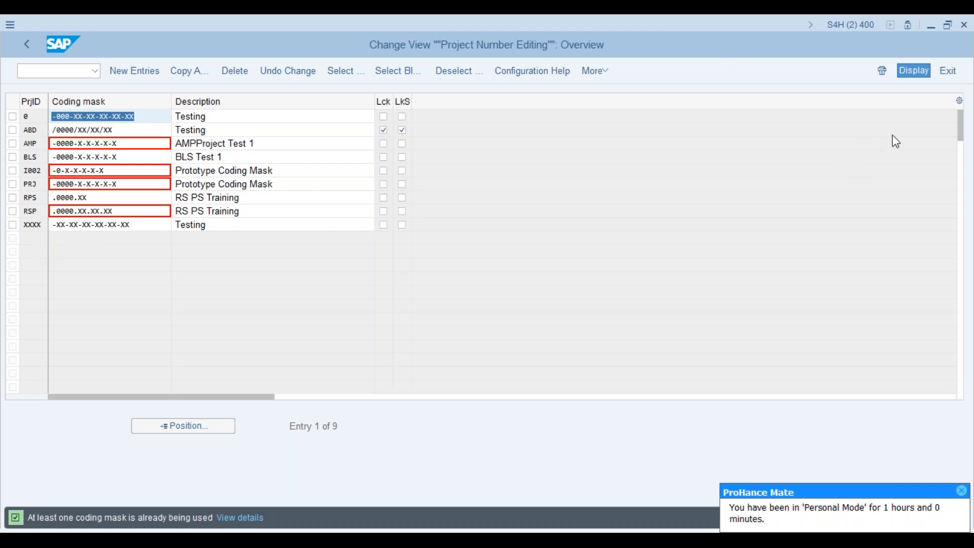
- Switch to the Project Builder session and enter /n to return to SAP Easy Access
key("alt+Tab")
left_click(66, 75)
type("/n")
key("Return")
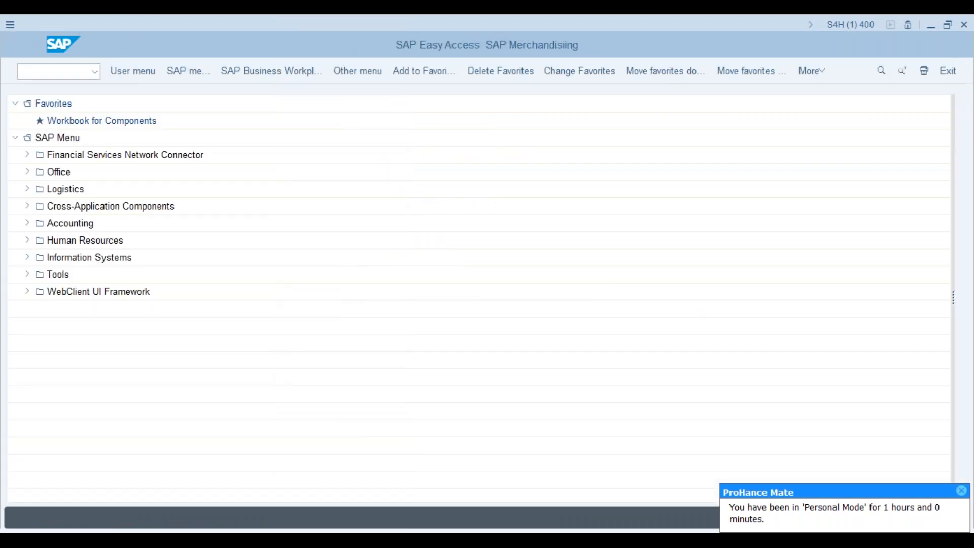
- Run transaction CJ20N, correcting the mistyped j20n, to launch Project Builder
type("j20n")
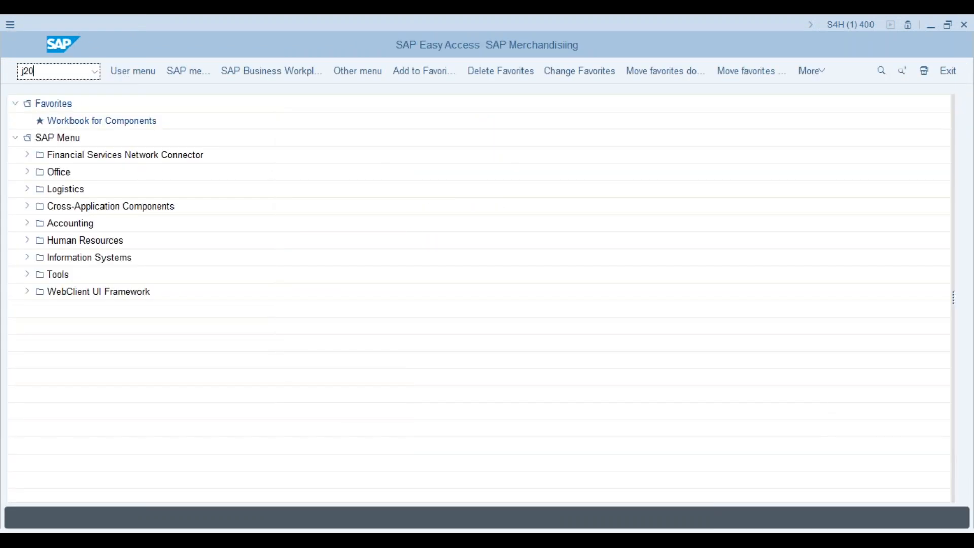
key("BackSpace")
key("BackSpace")
key("BackSpace")
key("BackSpace")
type("cj20n")
key("Return")
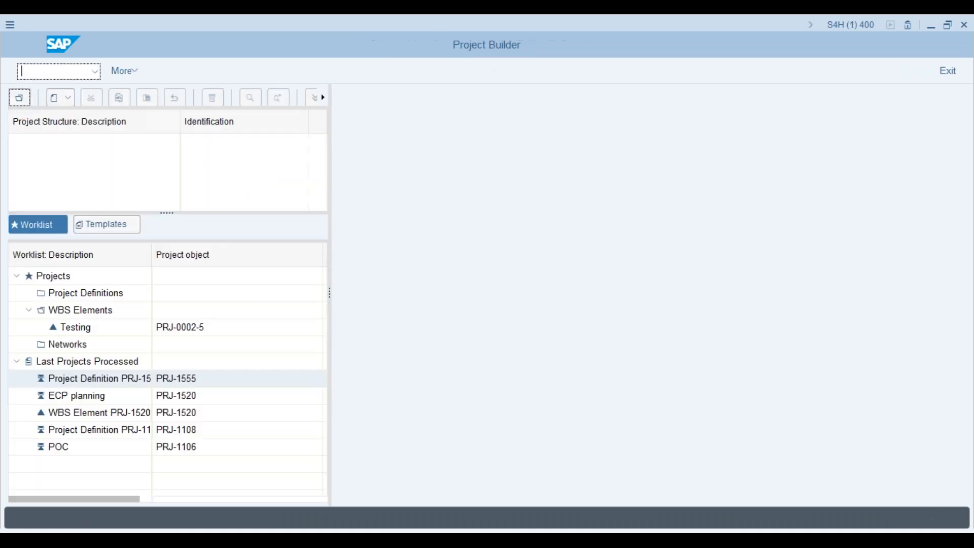
- Create a new project and submit ID 123456, which is rejected as not allowed
left_click(63, 101)
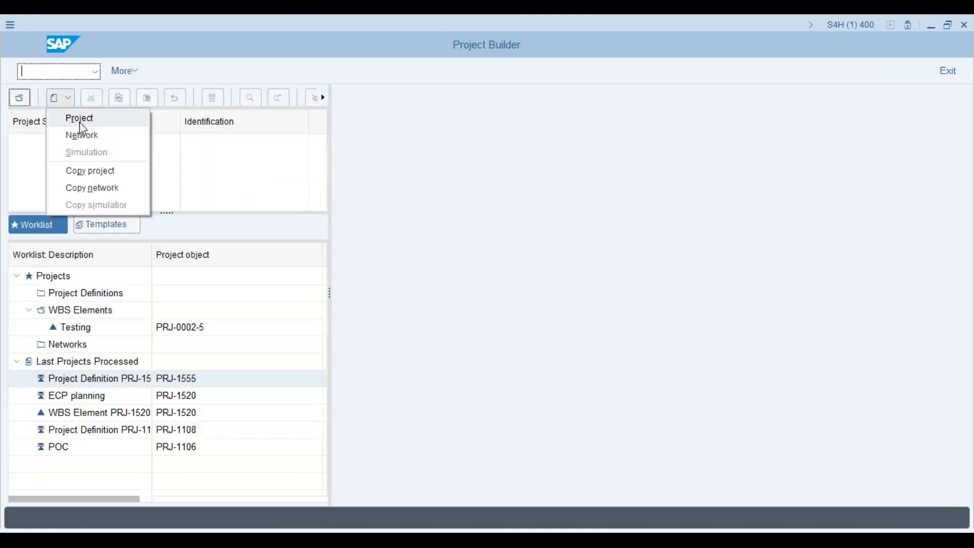
left_click(80, 120)
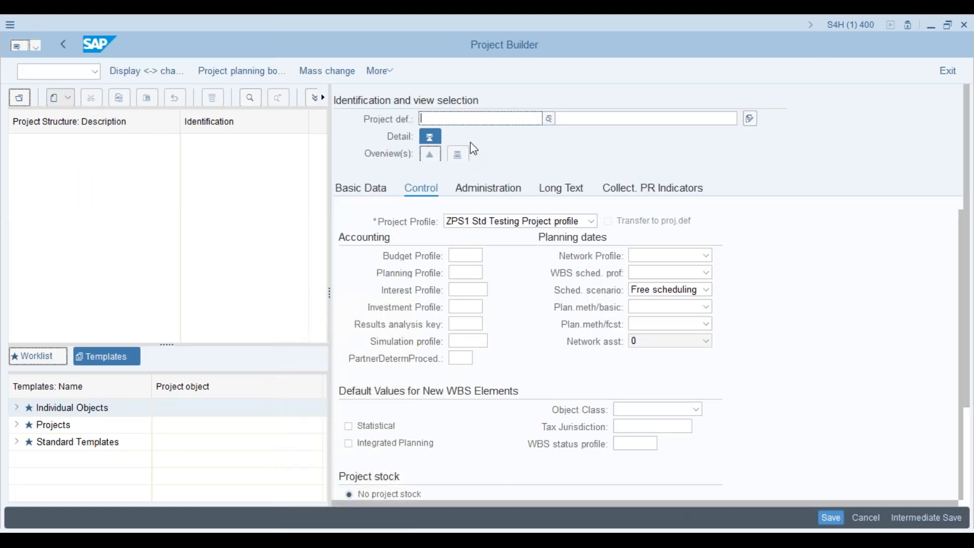
type("123456")
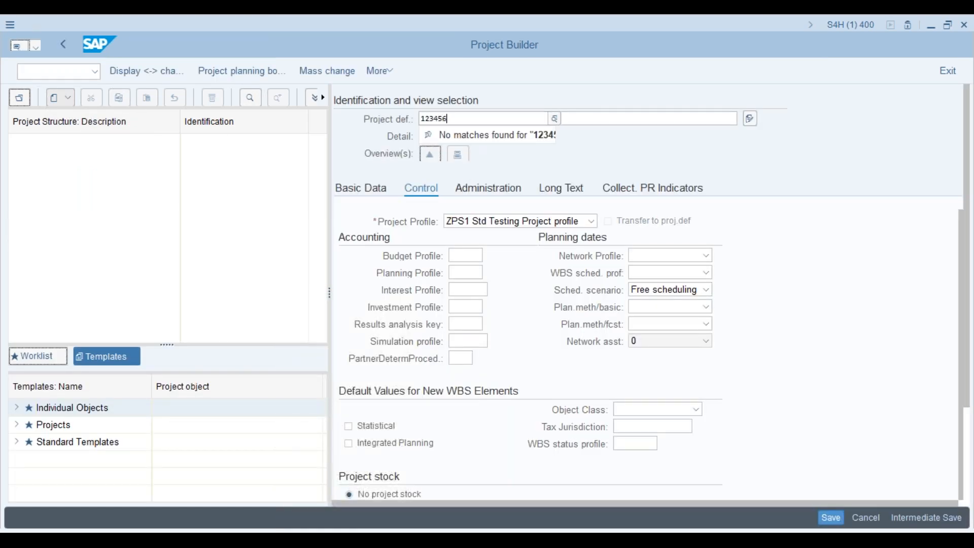
key("Return")
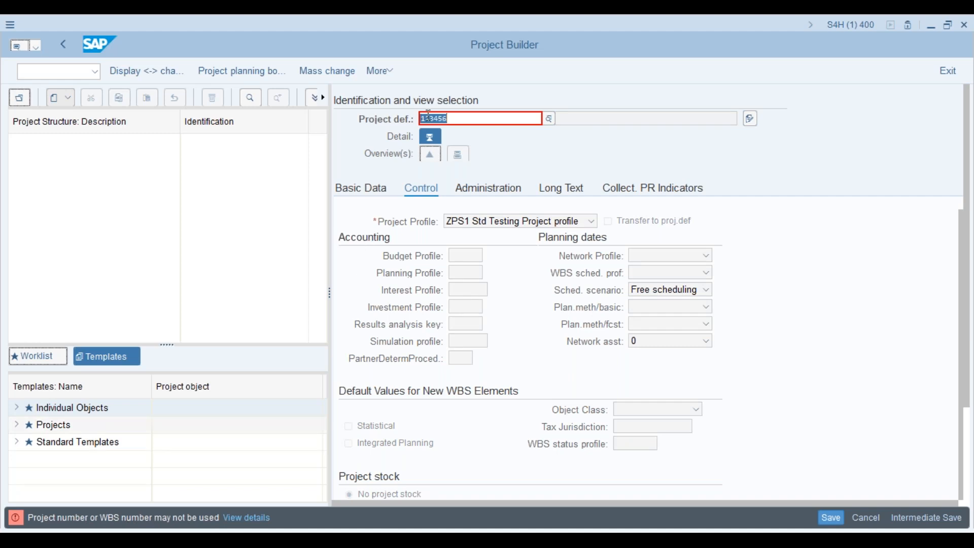
- Replace the ID with ZERV, see it rejected as well, and return to the coding mask window
key("Right")
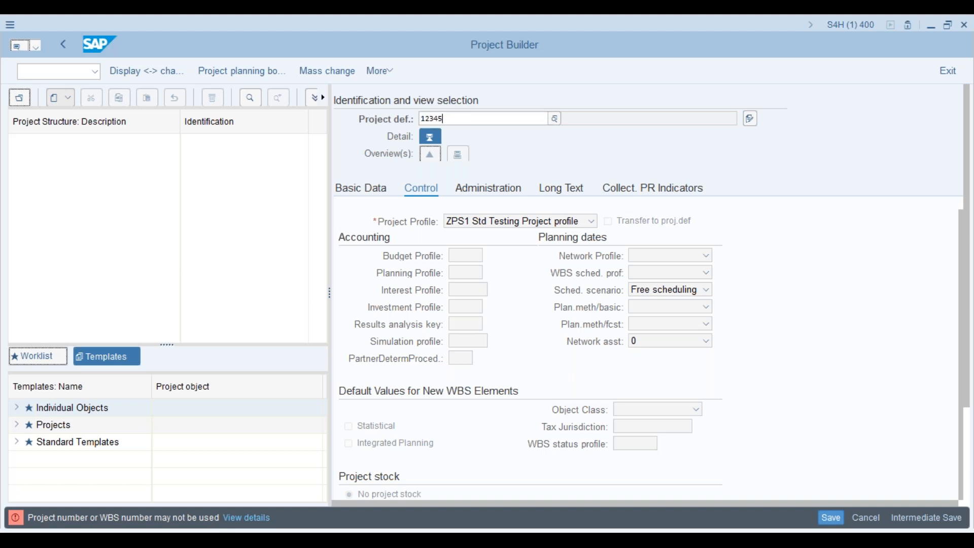
key("BackSpace")
key("BackSpace")
key("BackSpace")
key("BackSpace")
key("BackSpace")
key("BackSpace")
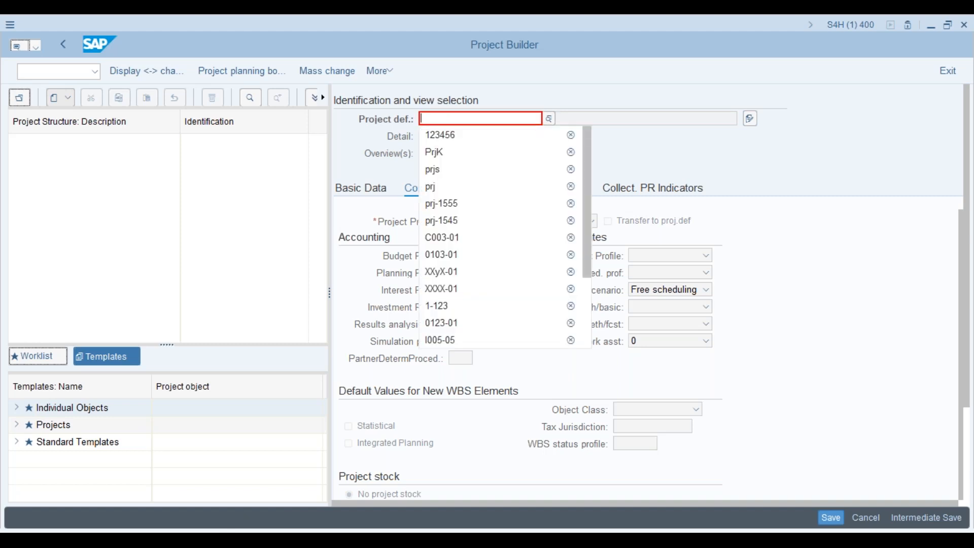
type("zerv")
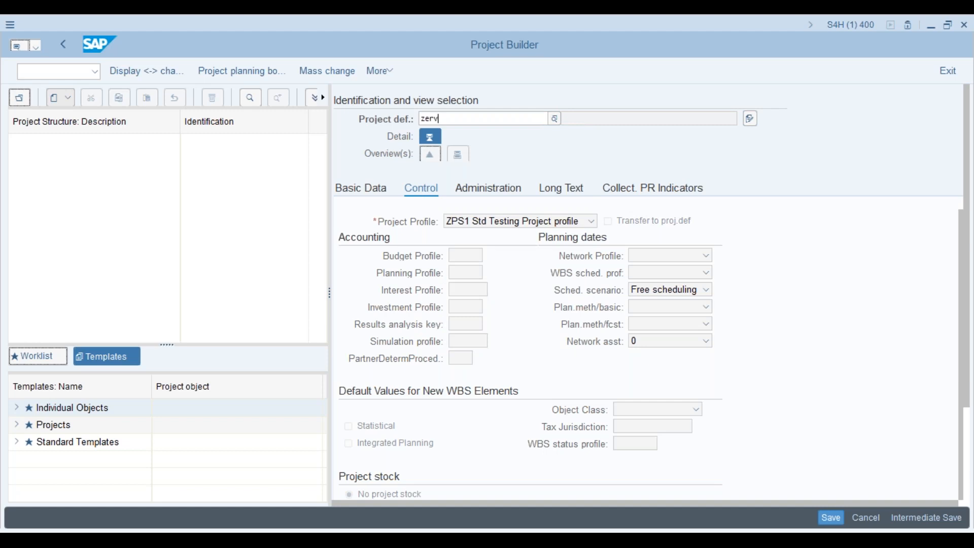
key("Return")
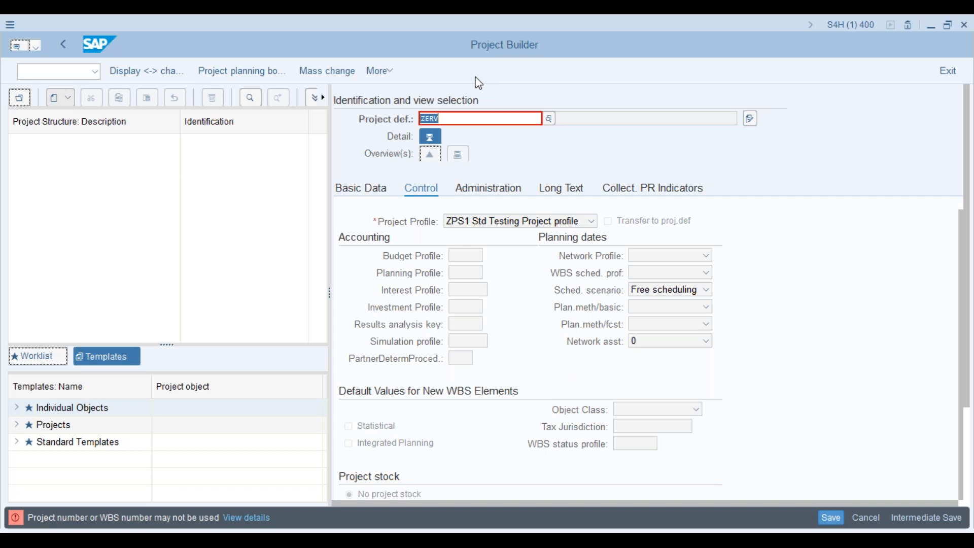
key("alt+Tab")
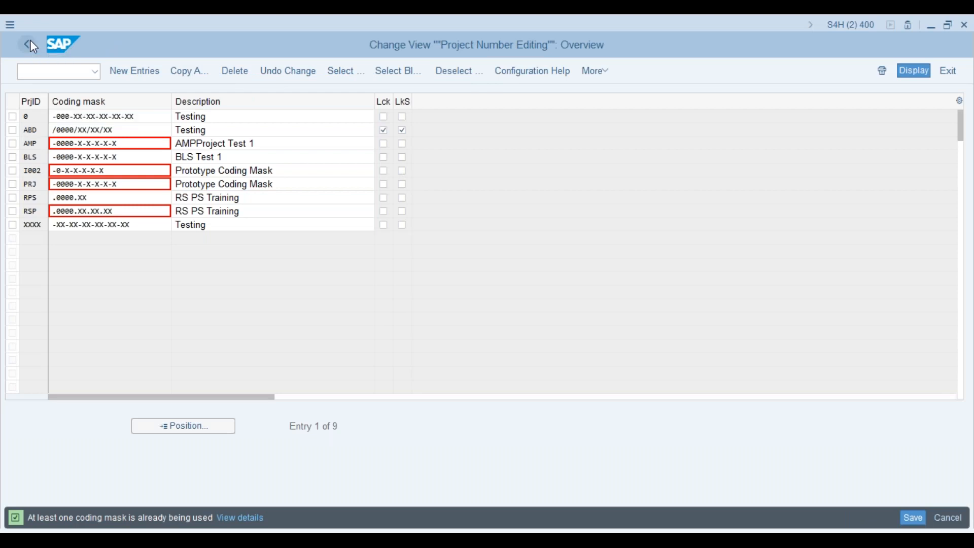
- Untick Edit in Define Special Characters for Projects and save it under the customizing request
left_click(30, 43)
left_click(133, 248)
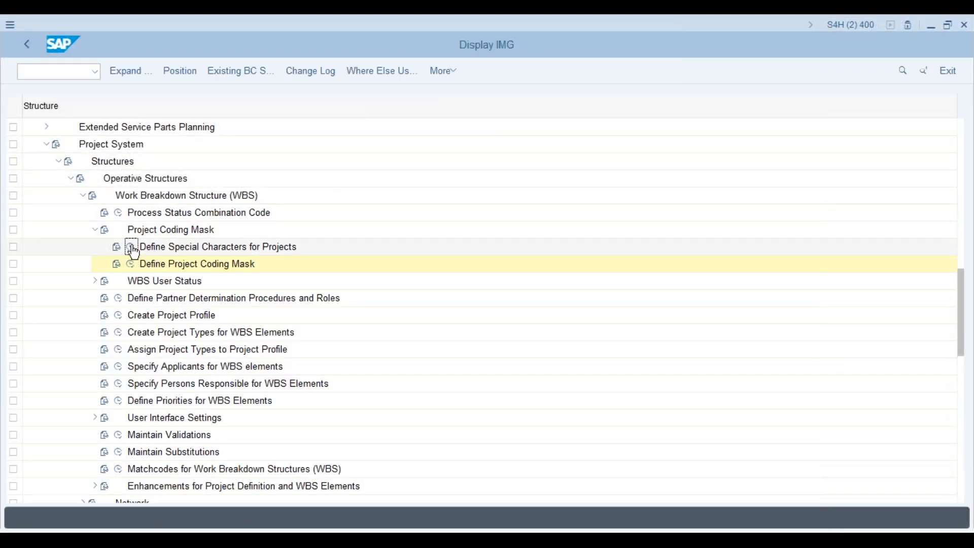
left_click(216, 153)
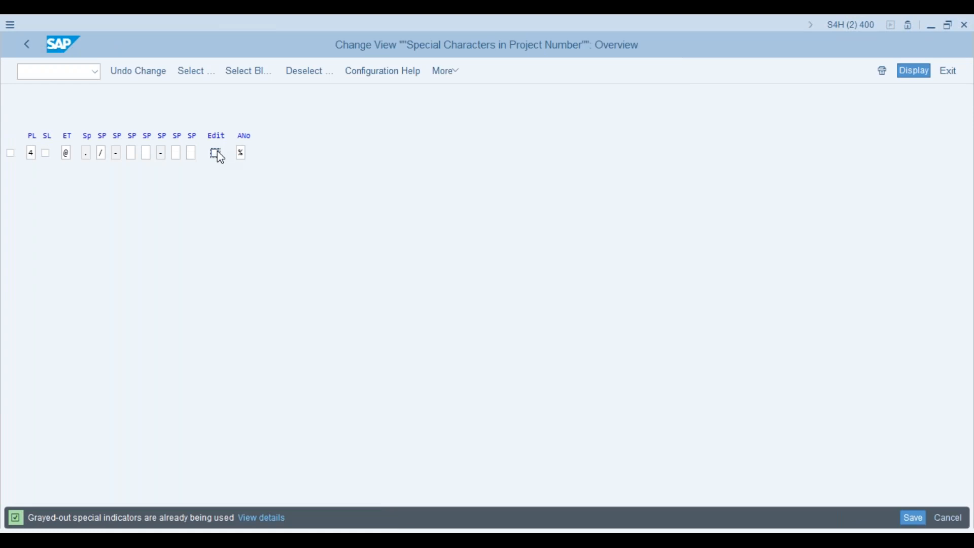
left_click(910, 518)
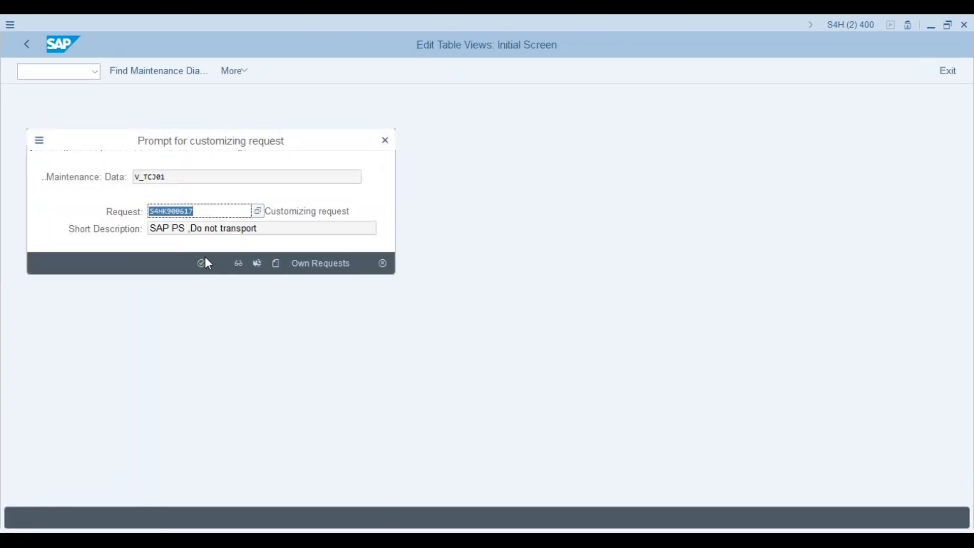
left_click(200, 264)
- In the first session, leave with /n and restart Project Builder via CJ20N
key("alt+Tab")
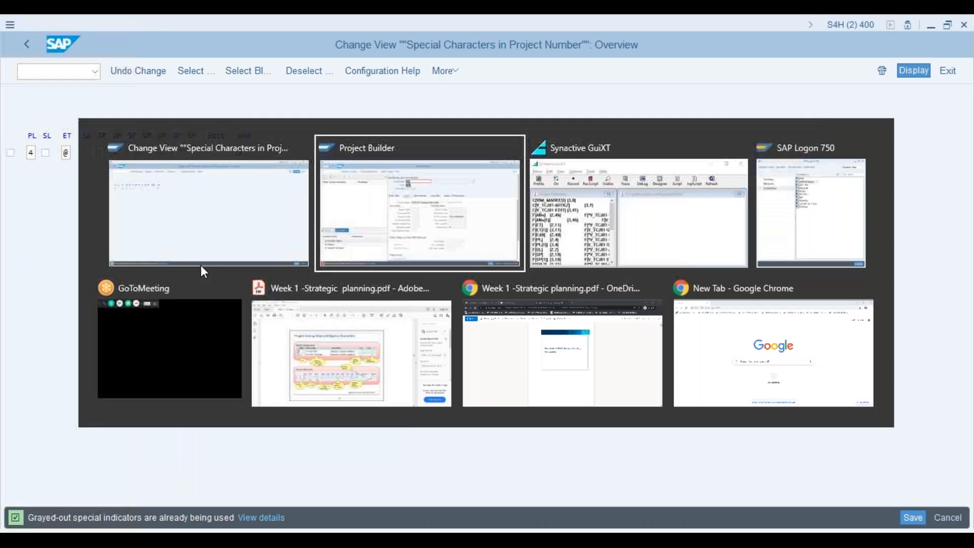
type("/n")
key("Return")
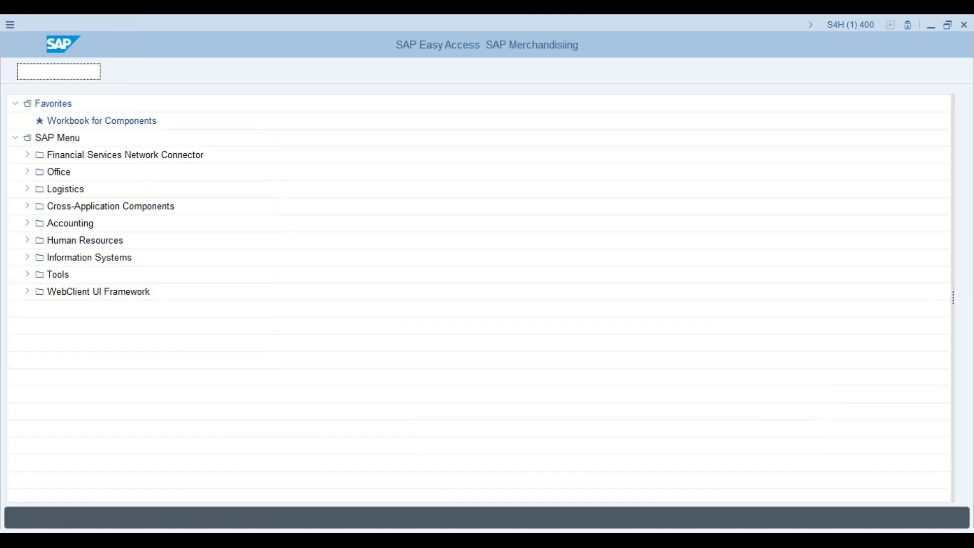
type("cj20n")
key("Return")
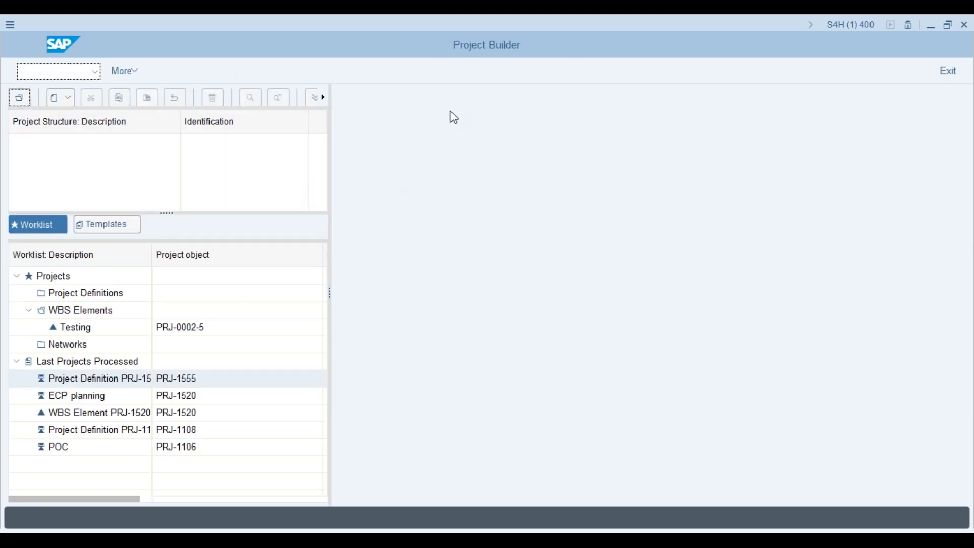
- Start a new project with definition number 12345678
left_click(69, 102)
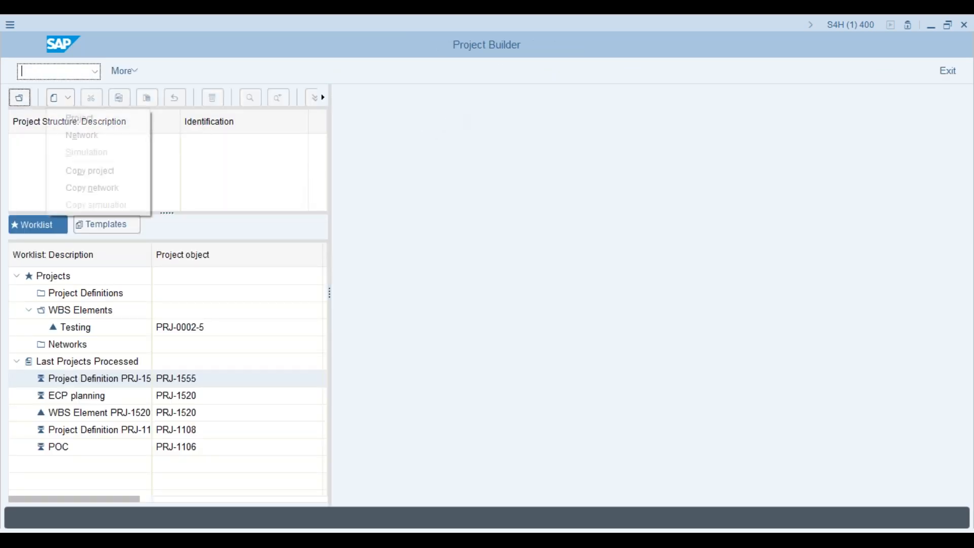
left_click(80, 118)
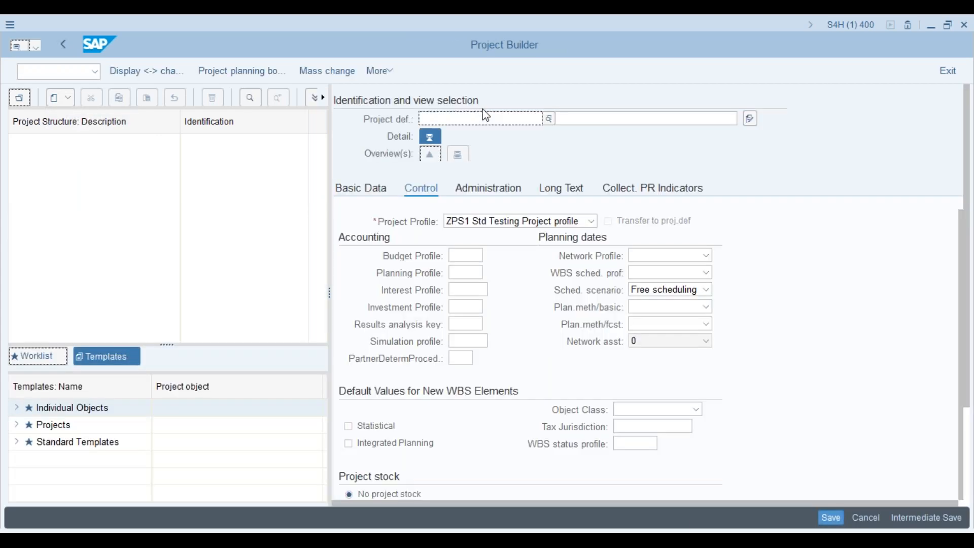
type("12345678")
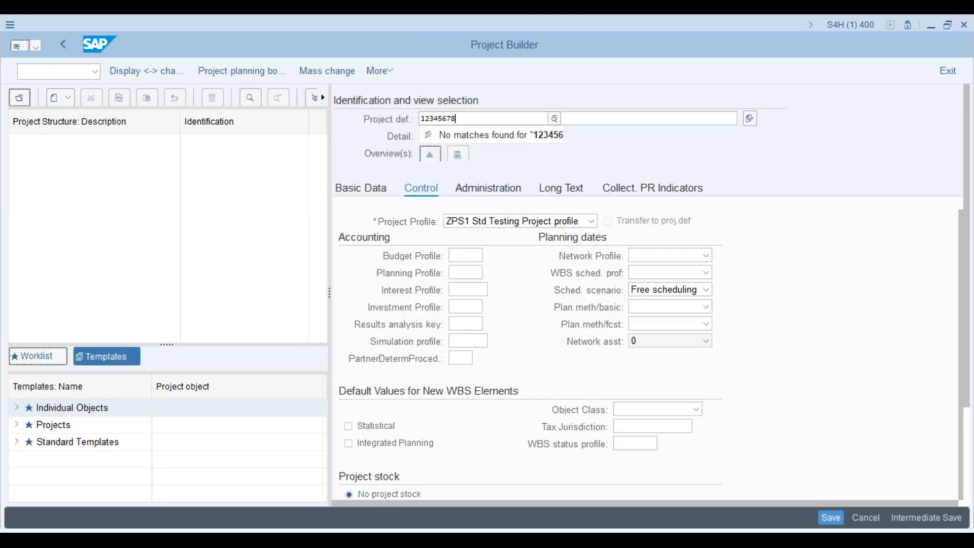
key("Return")
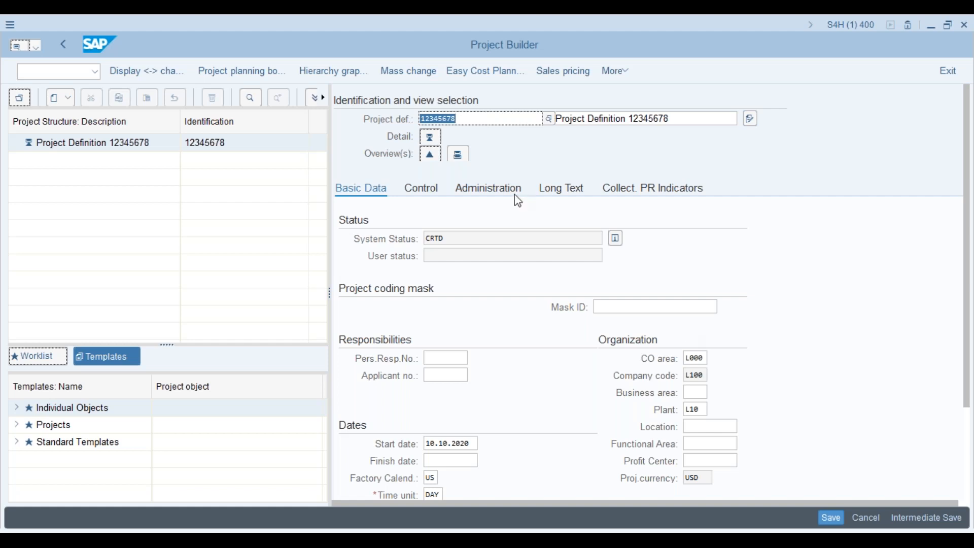
- Replace the project ID with XYUZ, confirm it, and save the project
key("Delete")
type("Xyuz")
key("Return")
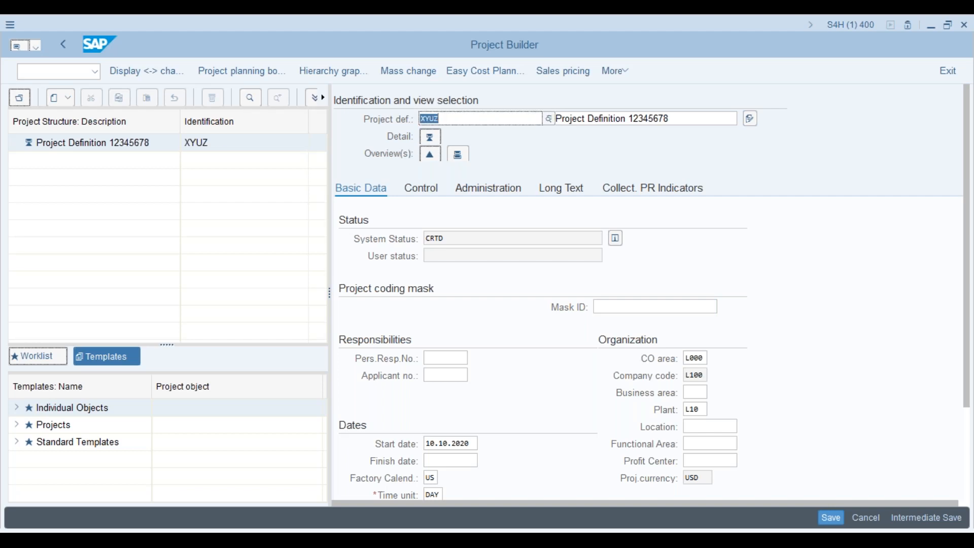
left_click(840, 519)
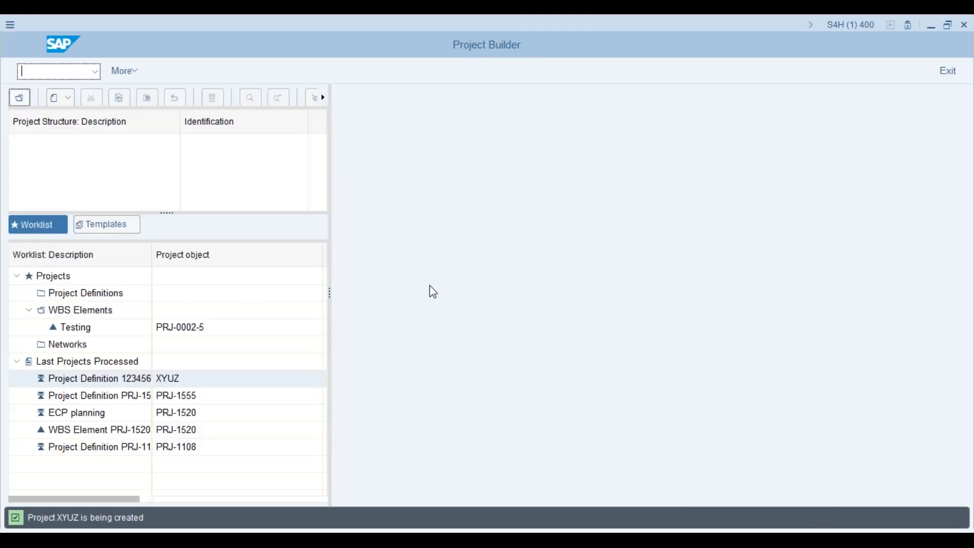
- Open project XYUZ from Last Projects Processed, then switch to the second session's Special Characters view
left_click(43, 380)
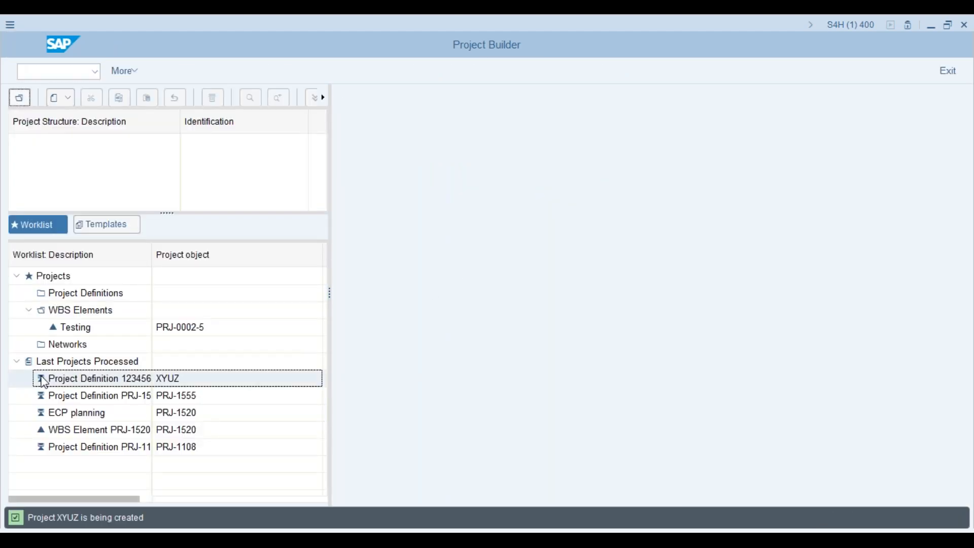
double_click(44, 381)
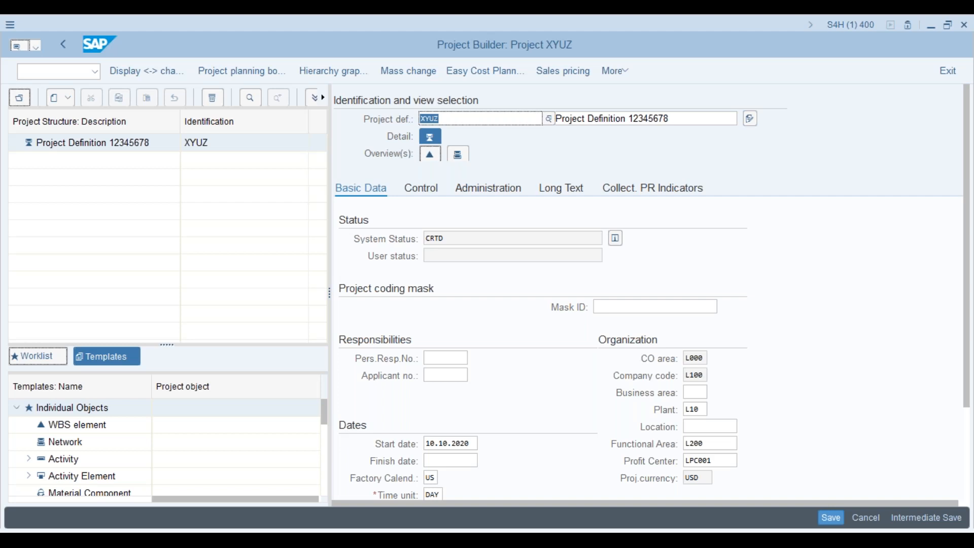
key("alt+Tab")
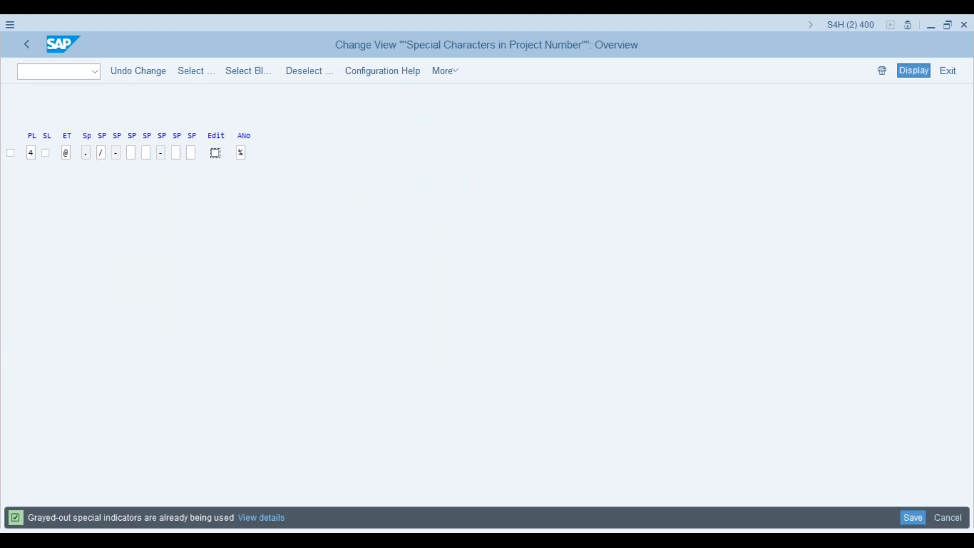
- Reopen Define Project Coding Mask and select the PRJ mask row
left_click(27, 48)
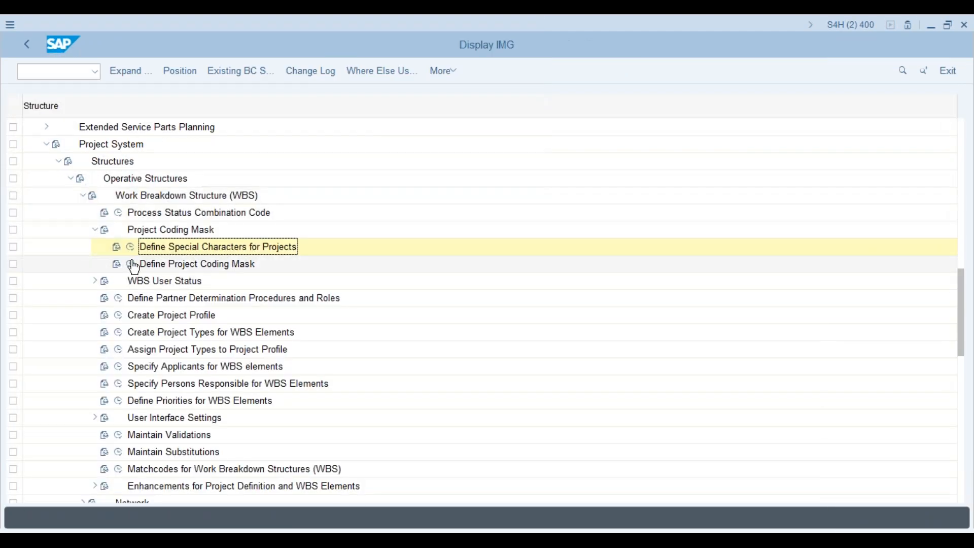
left_click(133, 265)
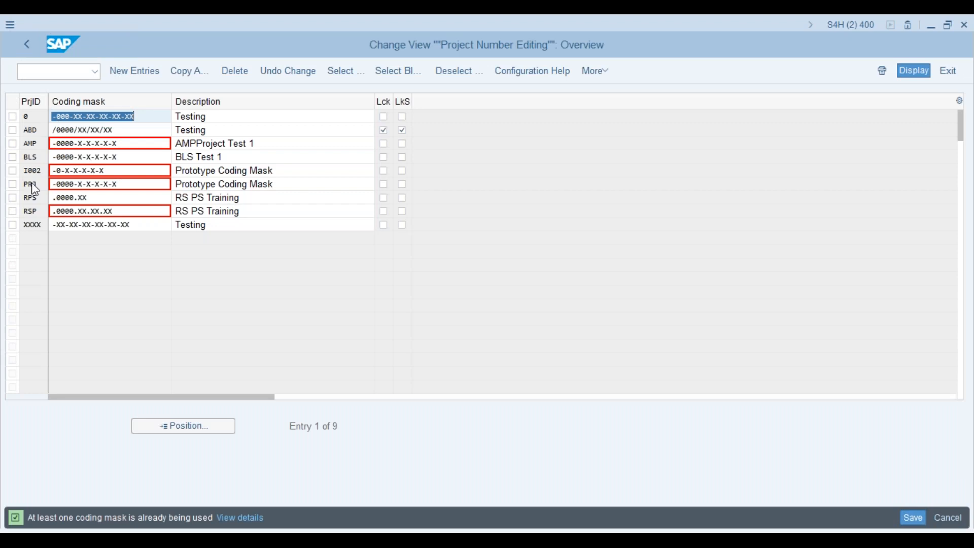
left_click(14, 186)
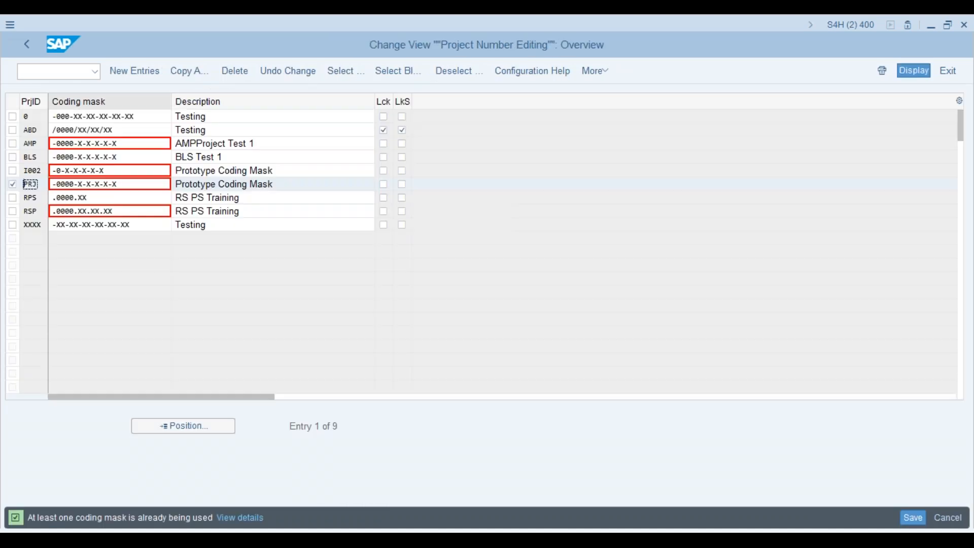
- Tick Edit in Define Special Characters for Projects and save it to the customizing request
left_click(27, 45)
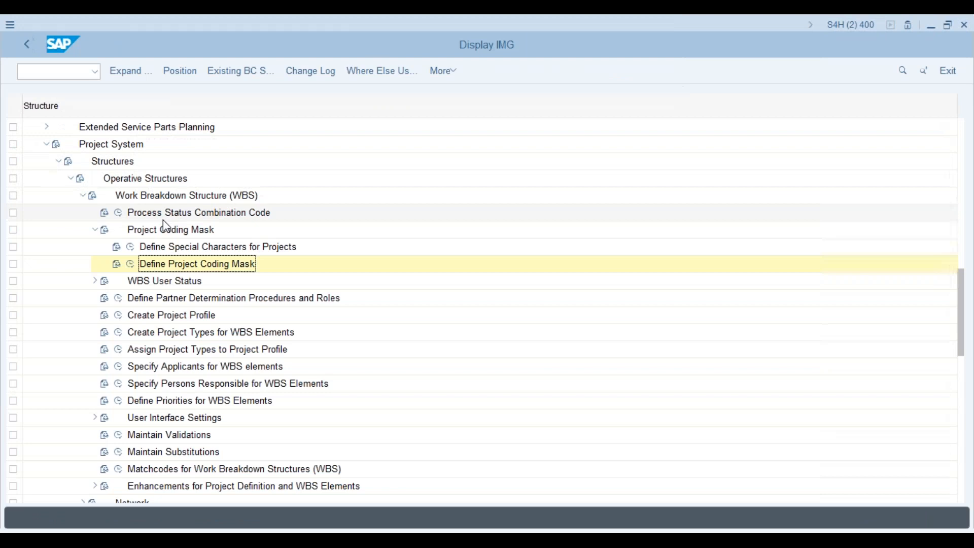
left_click(130, 247)
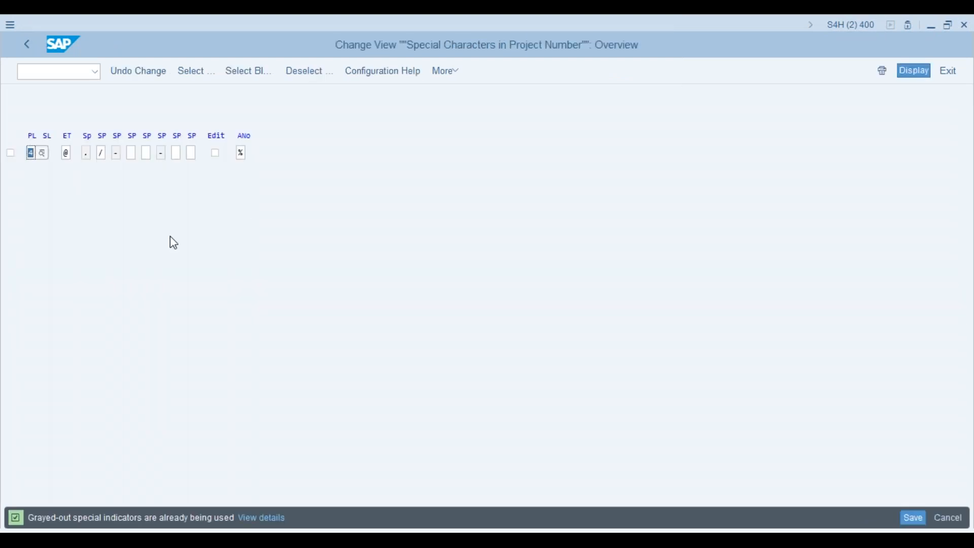
left_click(216, 153)
left_click(912, 518)
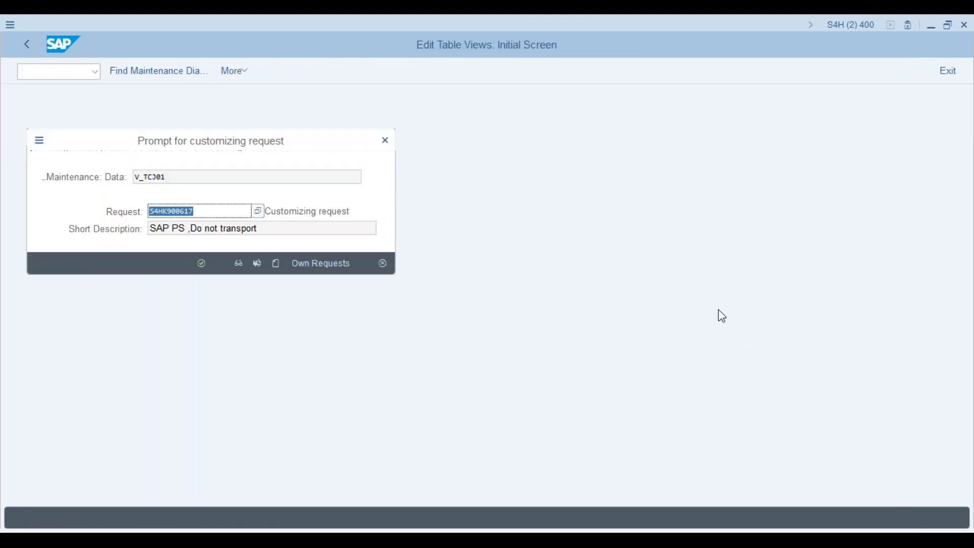
left_click(204, 262)
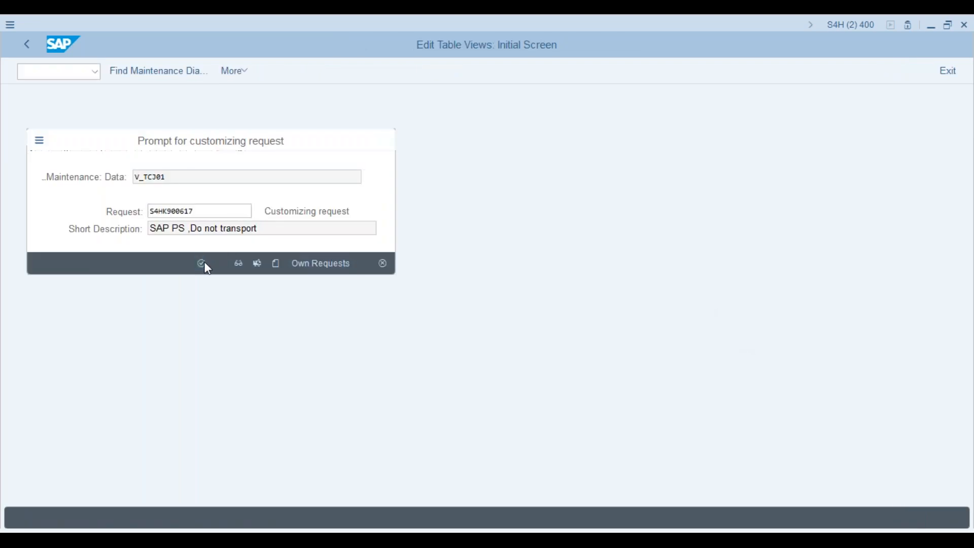
key("alt+Tab")
left_click(85, 72)
- Restart Project Builder with /n followed by cj20n
type("/n")
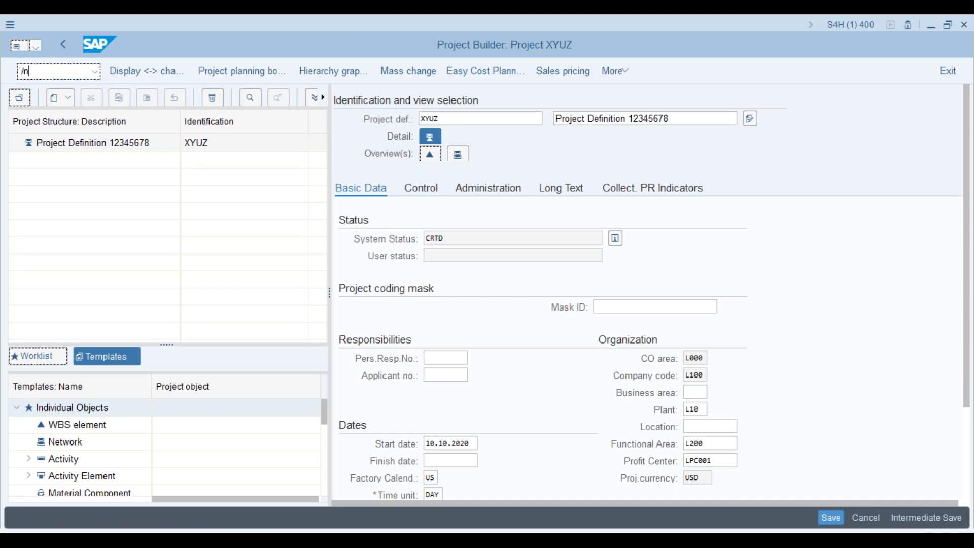
key("Return")
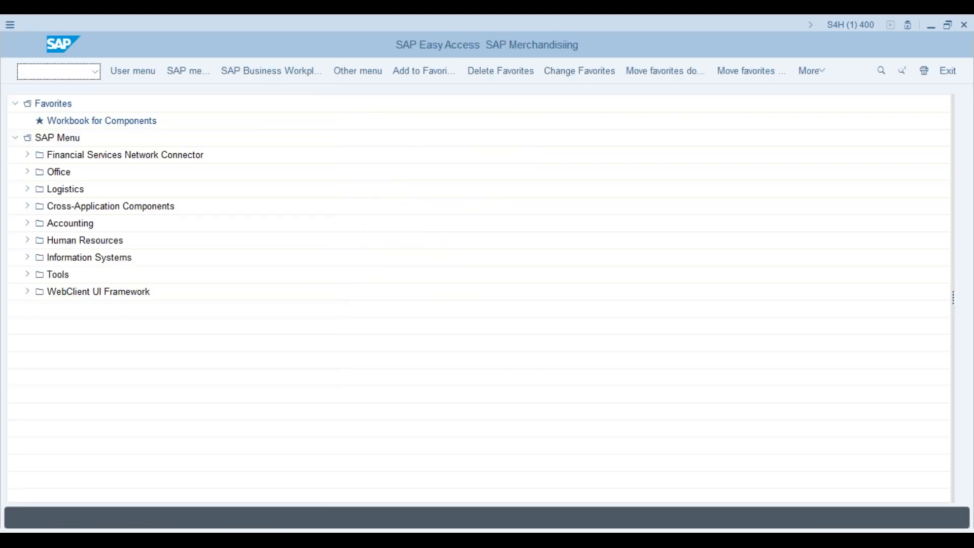
type("cj20n")
key("Return")
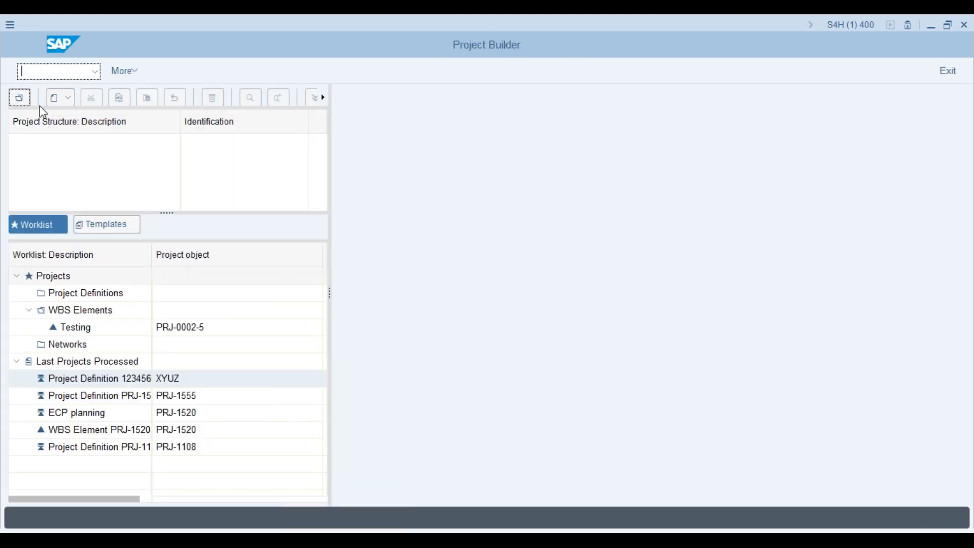
- Create a new project with definition key prj12345
left_click(60, 98)
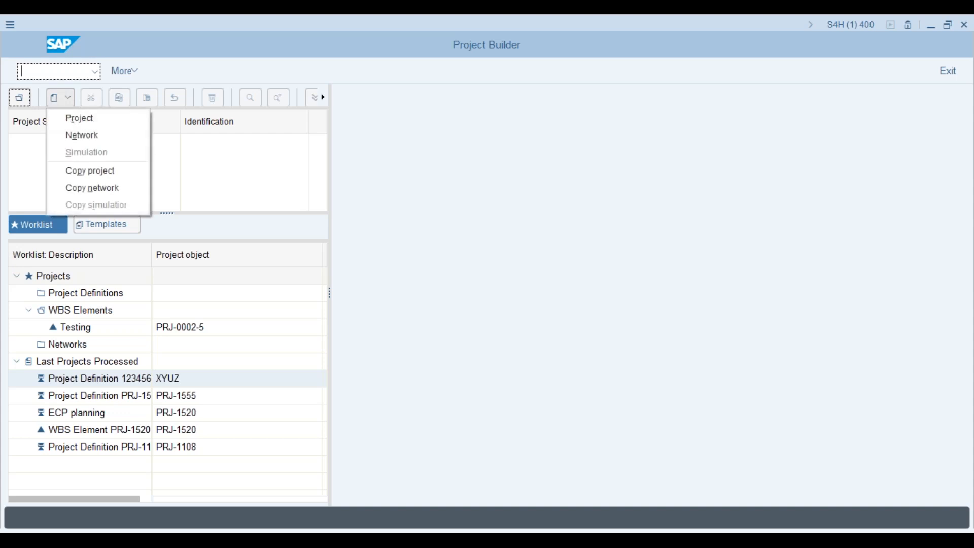
left_click(78, 120)
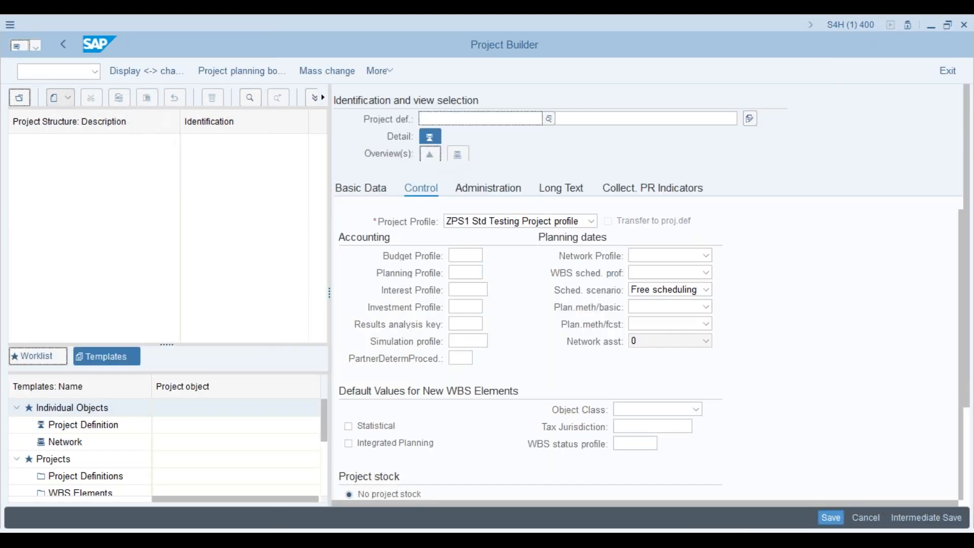
type("prj")
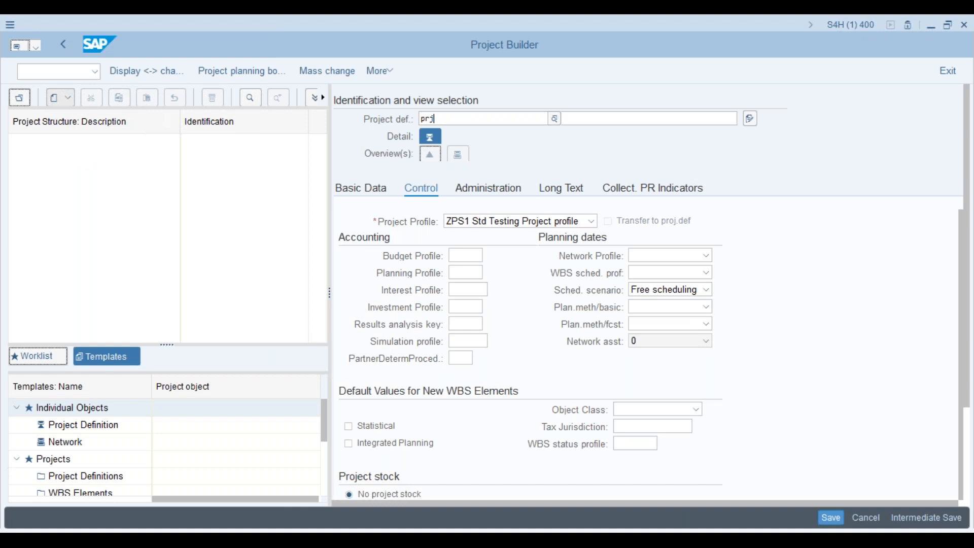
type("12345")
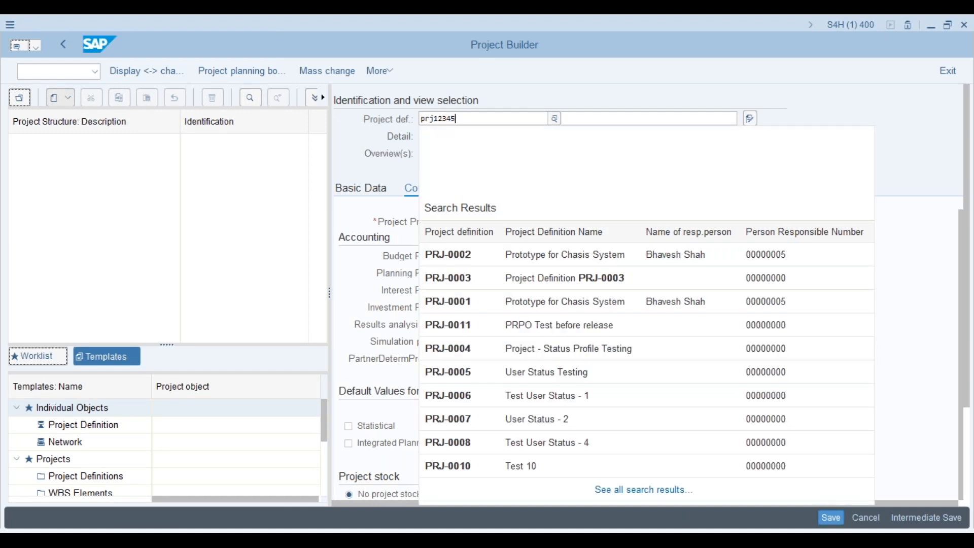
key("Return")
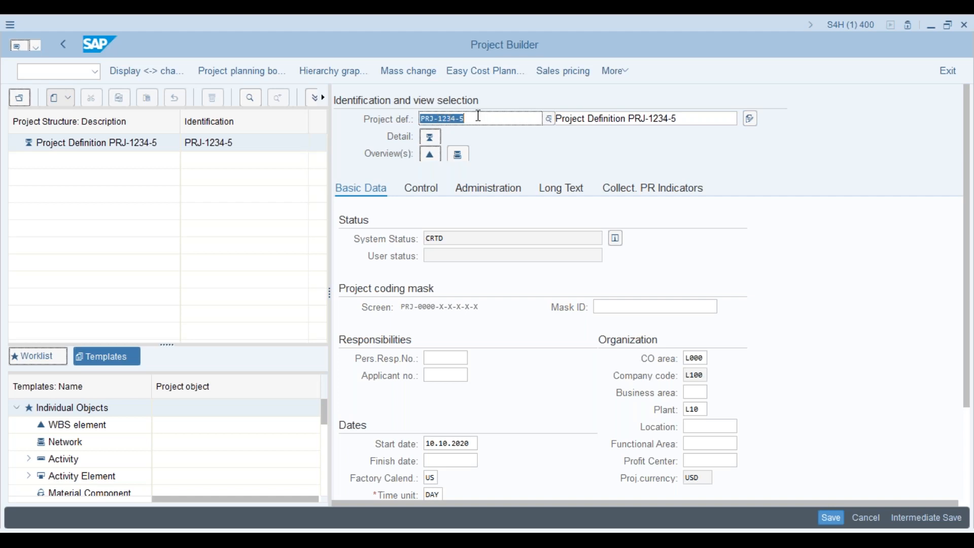
key("alt+Tab")
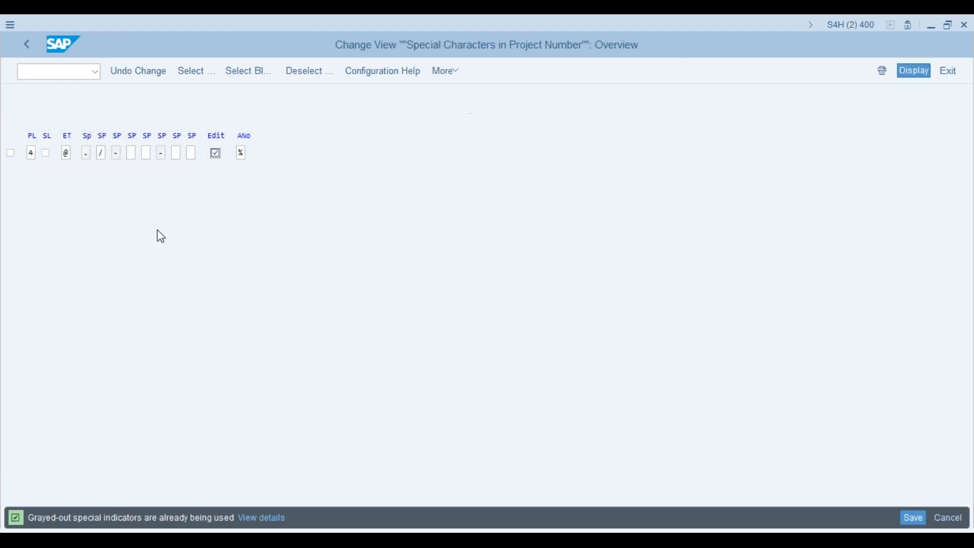
key("alt+Tab")
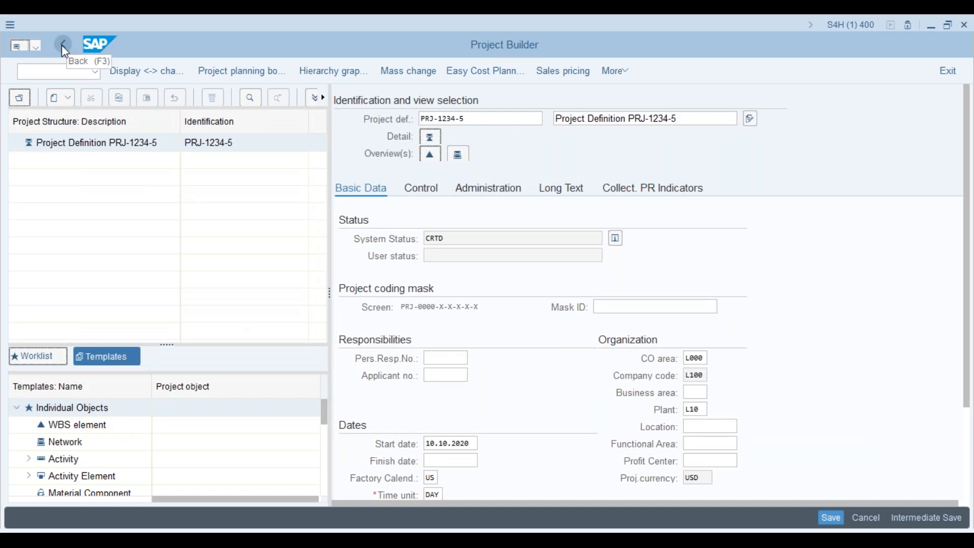
left_click(63, 45)
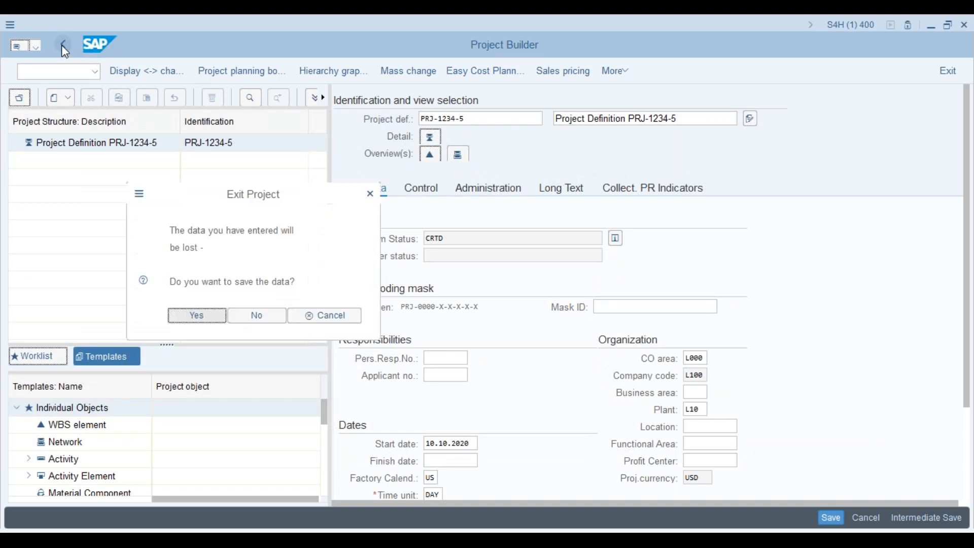
left_click(371, 194)
key("alt+Tab")
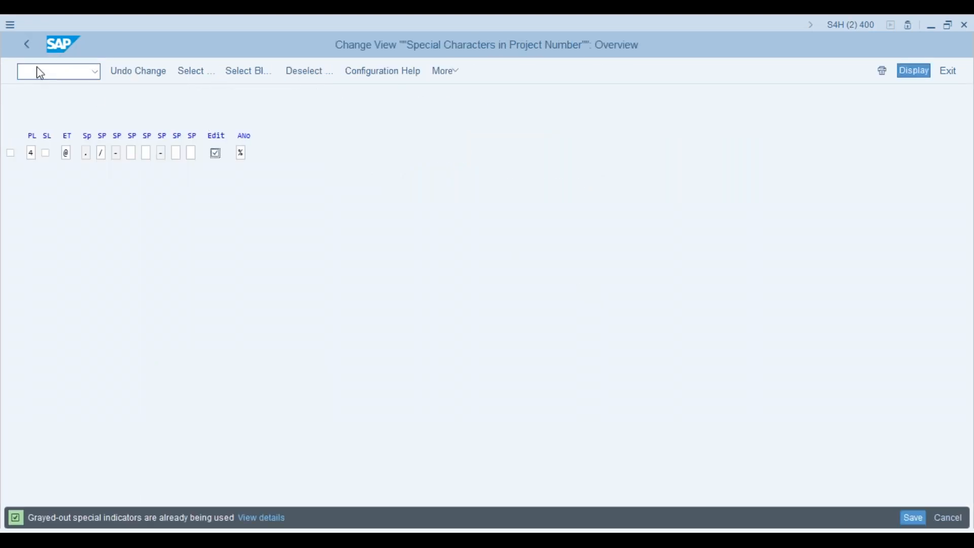
left_click(27, 44)
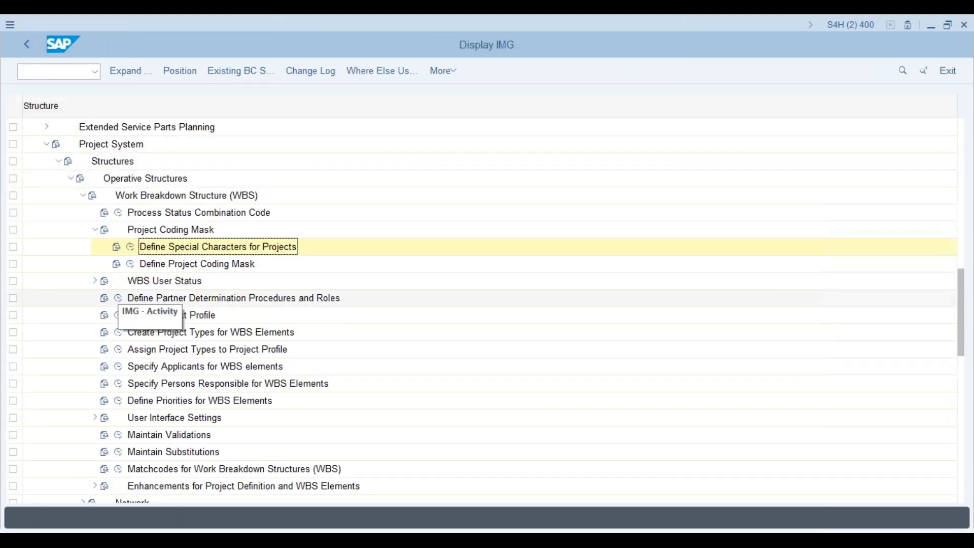
left_click(129, 264)
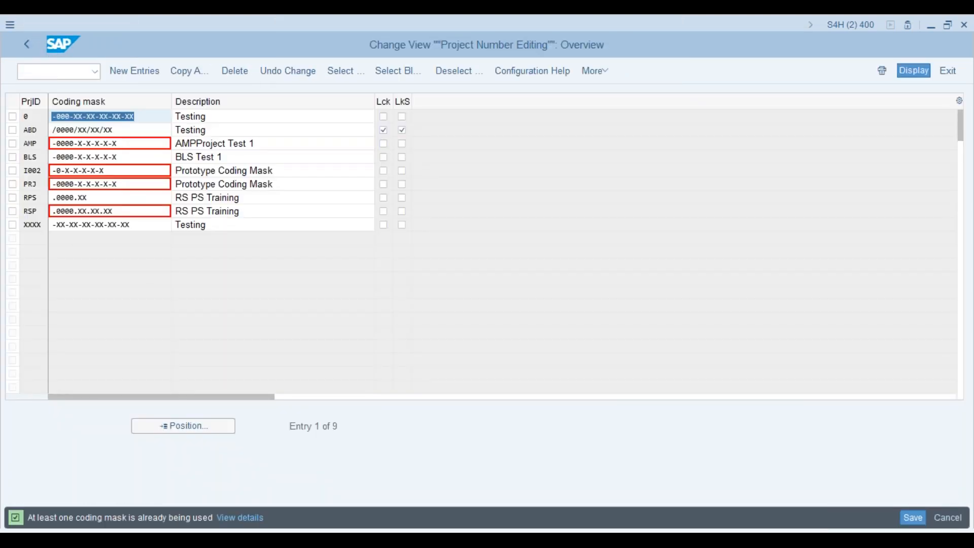
left_click(13, 185)
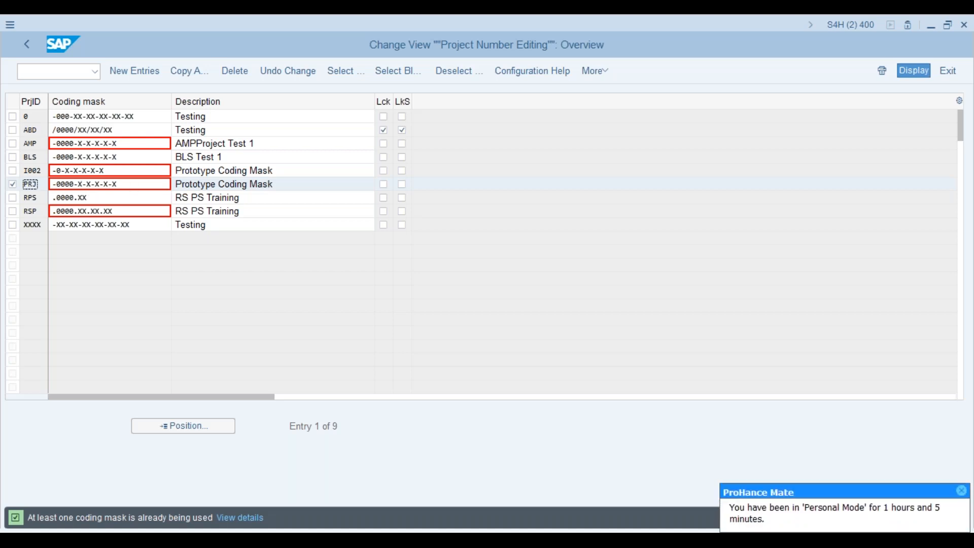
key("alt+Tab")
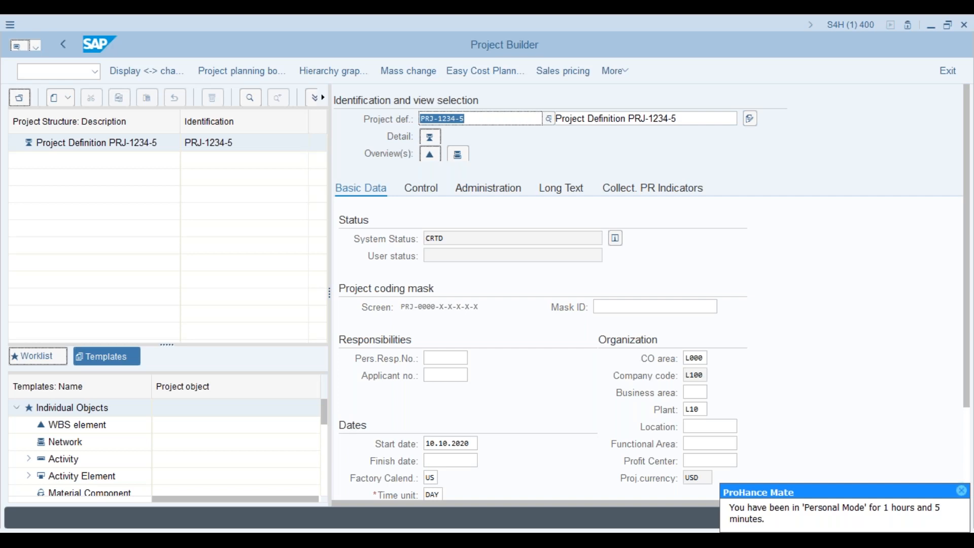
key("alt+Tab")
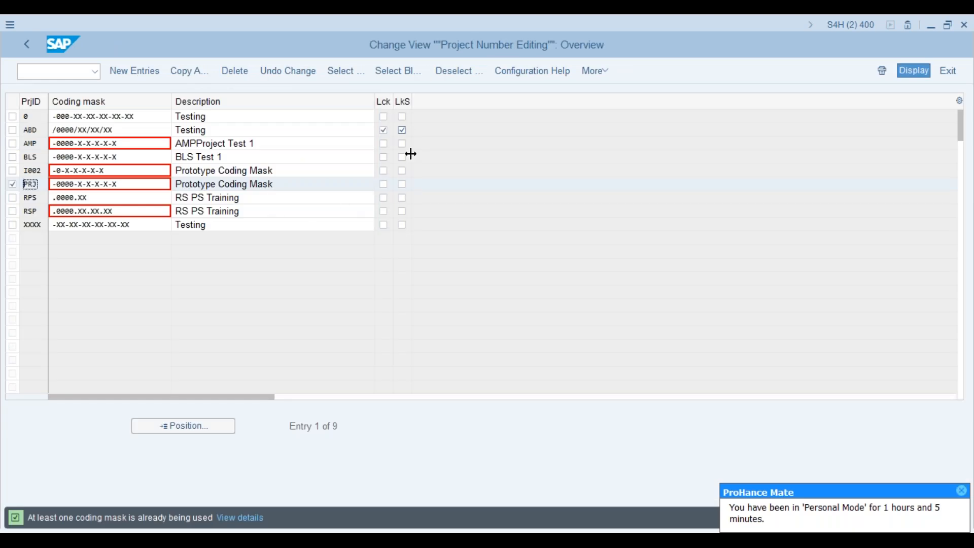
- Set the lock and standard WBS lock flags on the PRJ coding mask
left_click(385, 184)
left_click(384, 184)
left_click(403, 185)
left_click(403, 184)
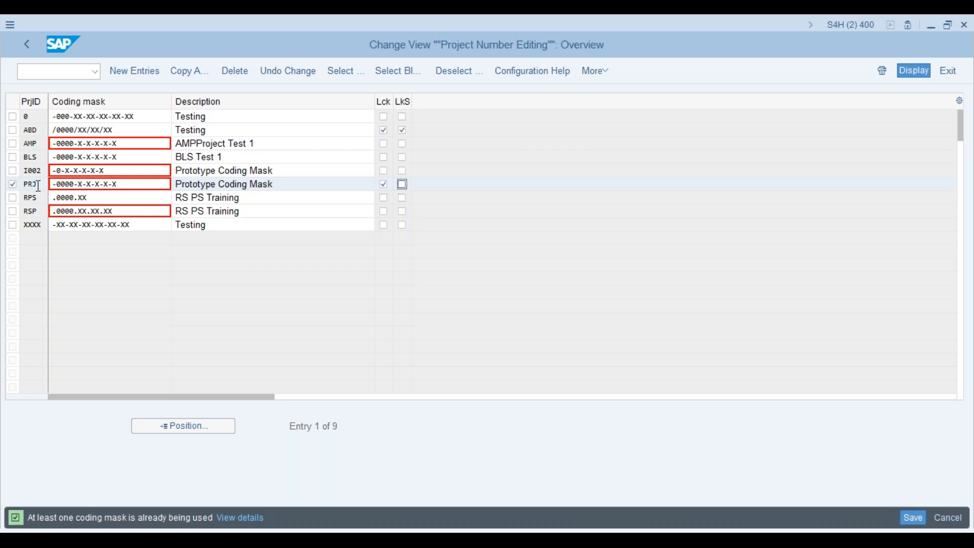
- Lock RPS, clear PRJ's lock, and save the change under a customizing request
left_click(14, 199)
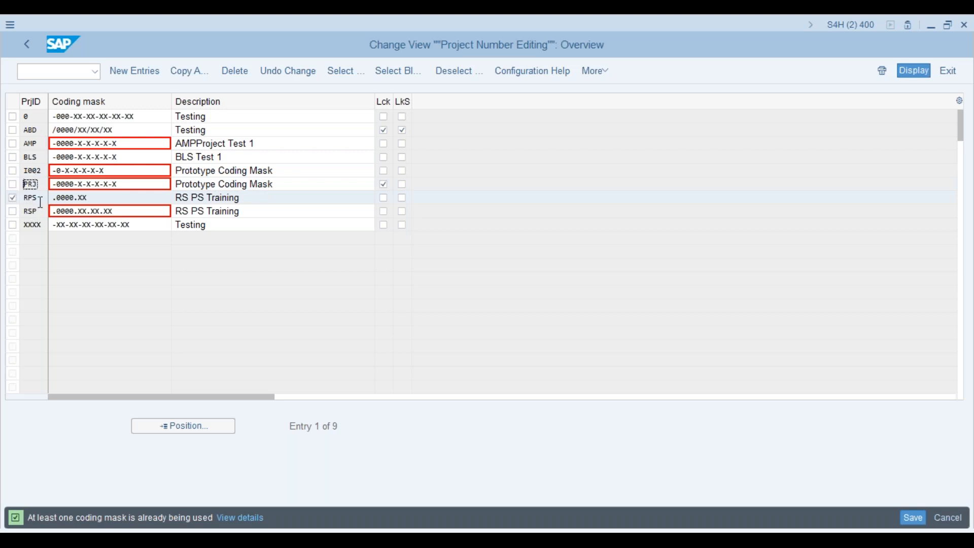
left_click(384, 199)
left_click(384, 185)
left_click(906, 520)
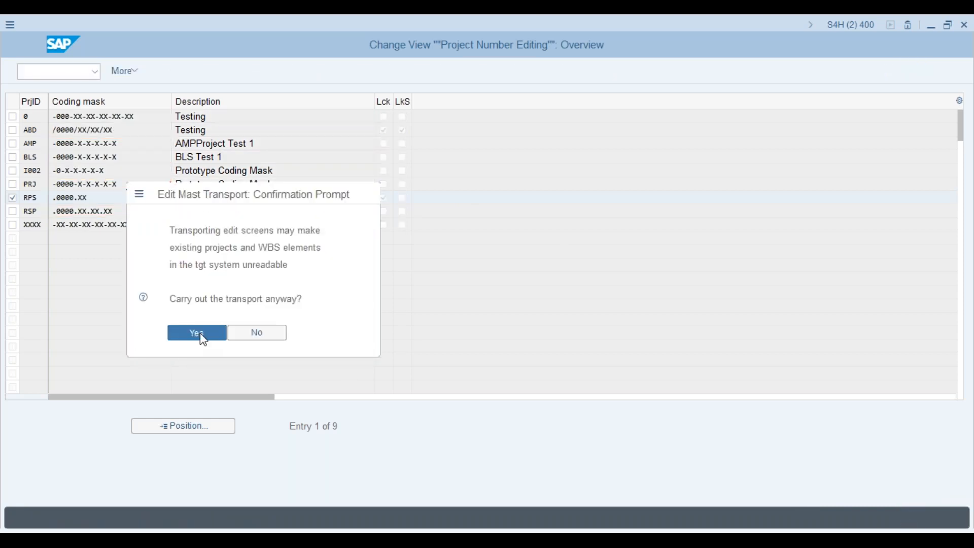
left_click(197, 334)
left_click(203, 267)
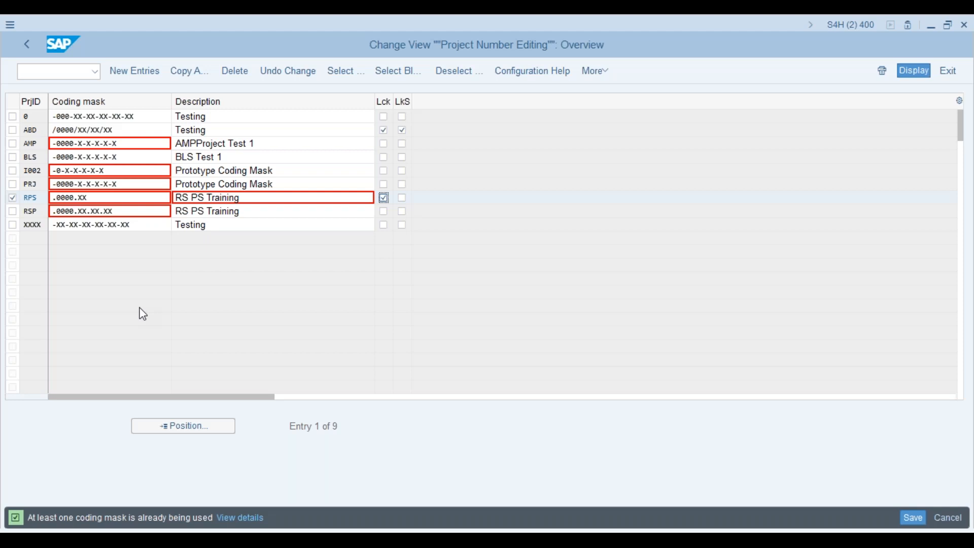
key("alt+Tab")
- Relaunch CJ20N in session 1 and start a new ZPS1 Std Testing Project
left_click(71, 70)
type("/n")
key("Return")
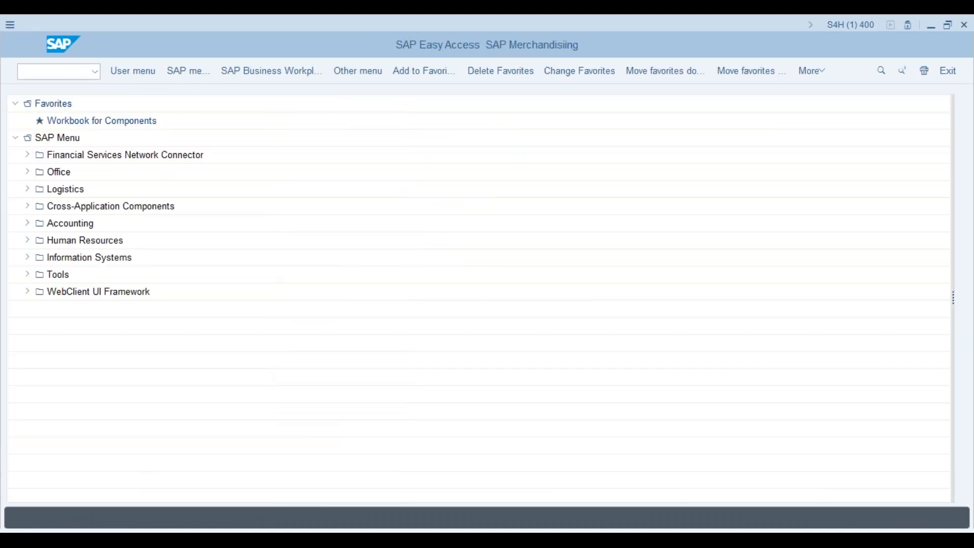
type("cj20n")
key("Return")
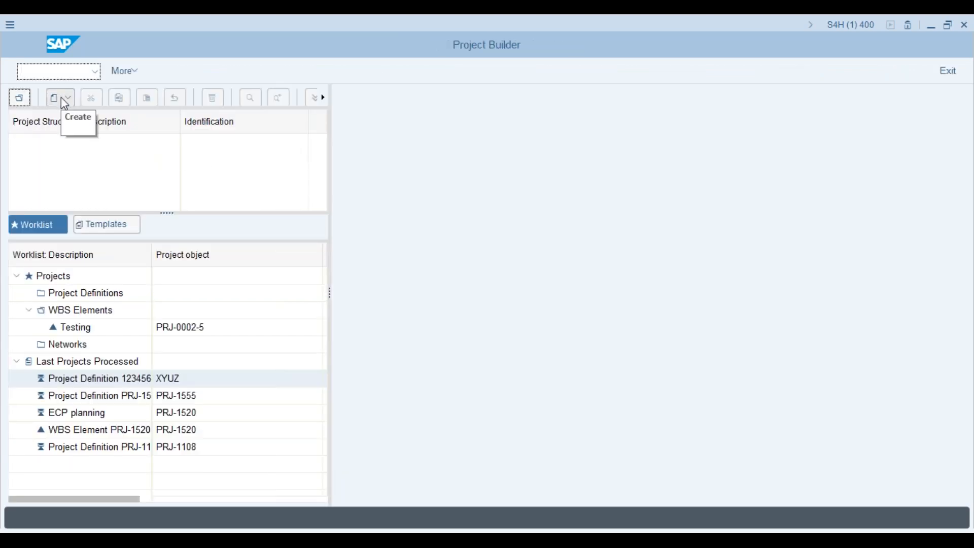
left_click(61, 100)
left_click(80, 118)
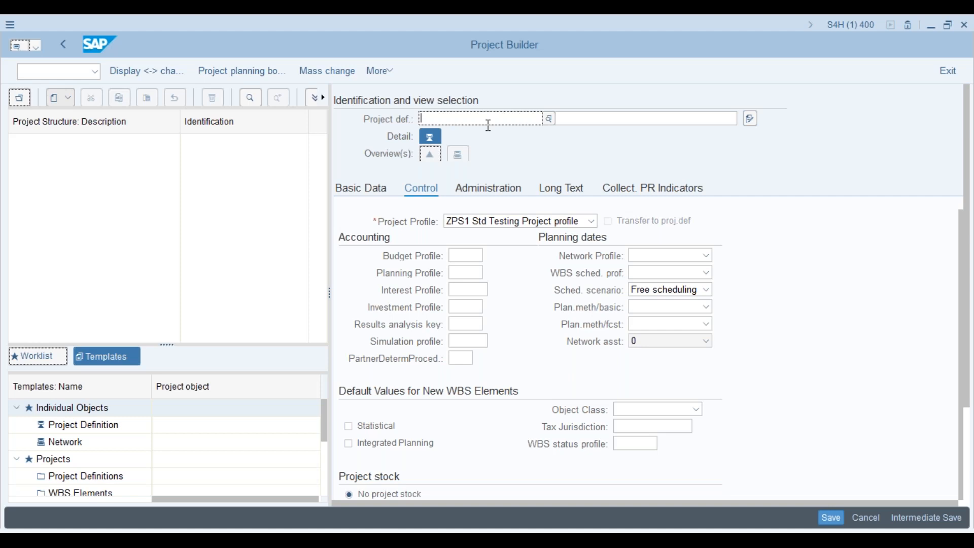
- Try project IDs PRS and ABS in Project def.; both are rejected
left_click(488, 125)
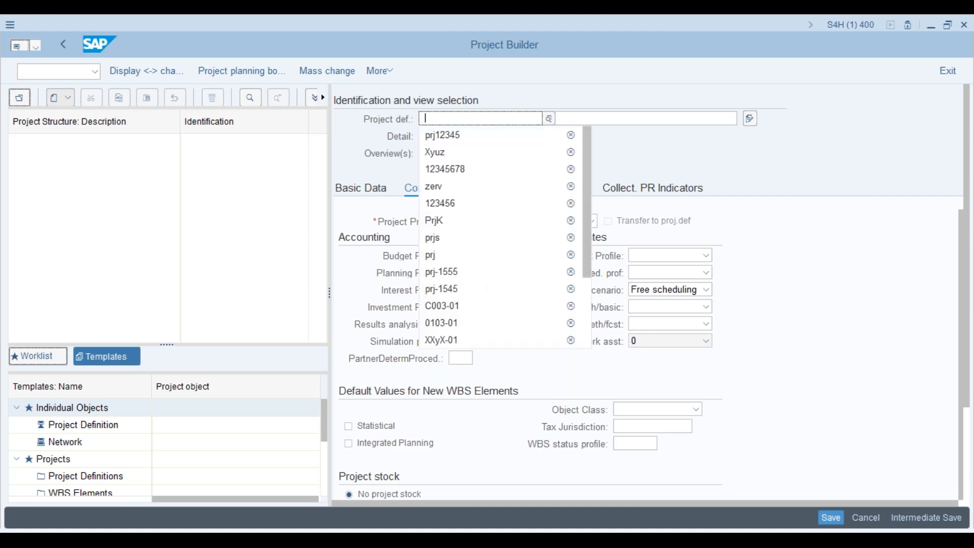
left_click(441, 118)
type("prs")
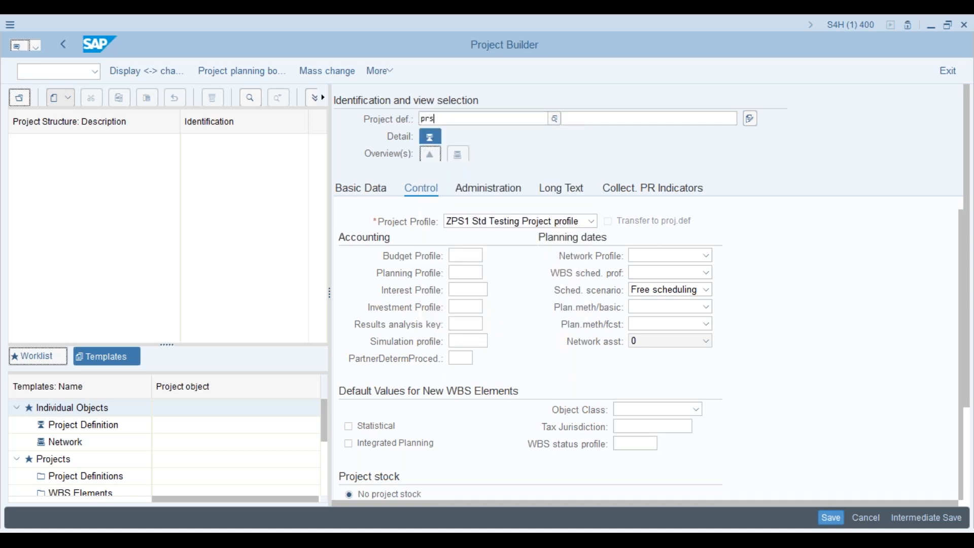
key("Return")
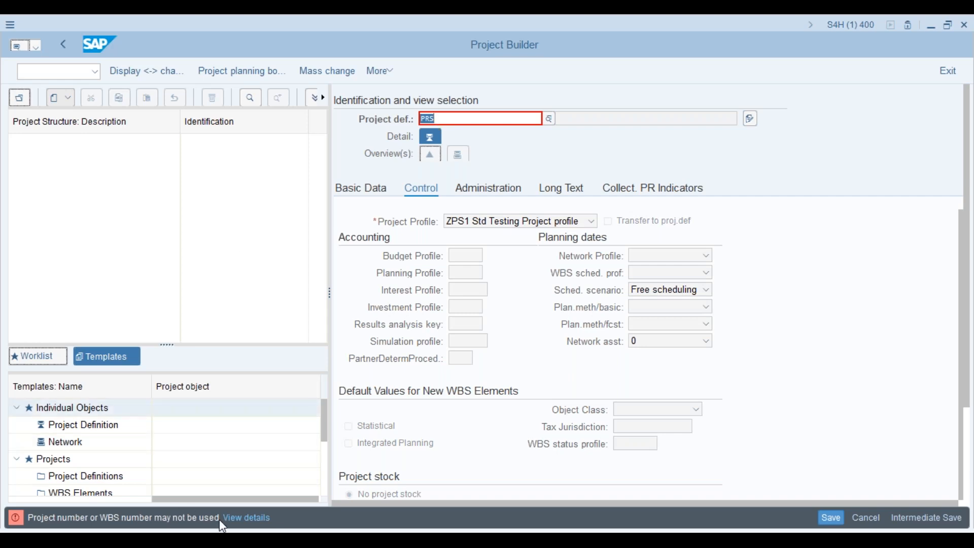
key("BackSpace")
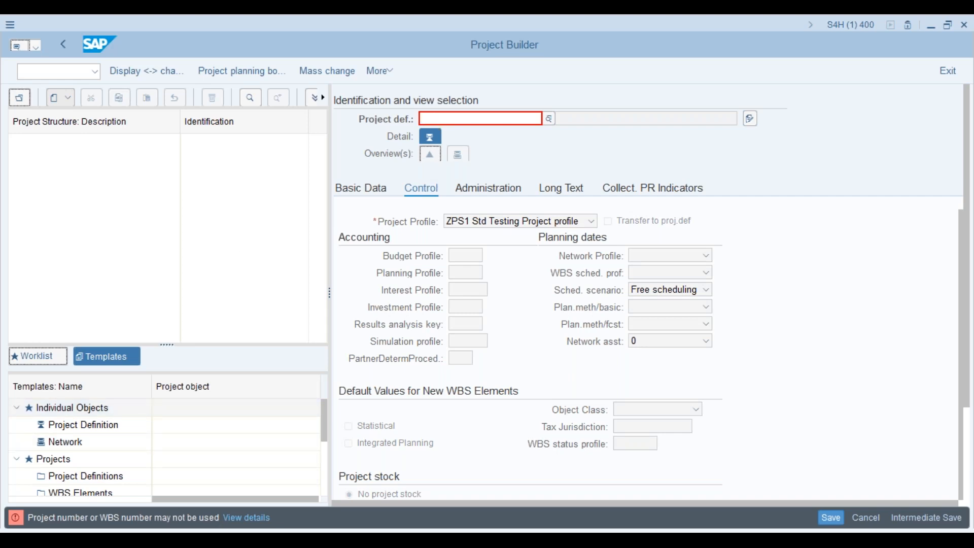
type("abs")
key("Return")
- Compare with the coding mask table and try ABD, which is reported as locked
key("alt+Tab")
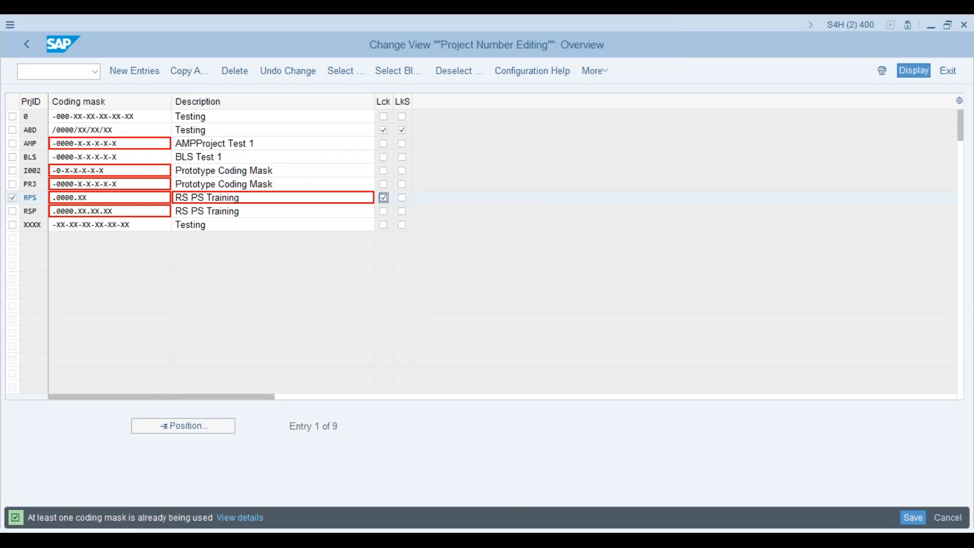
key("alt+Tab")
key("BackSpace")
type("d")
key("Return")
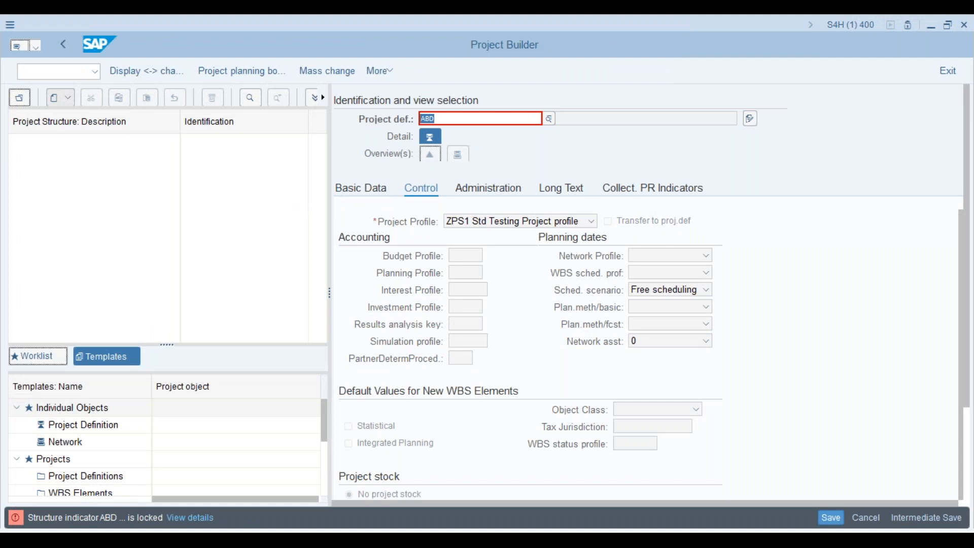
key("alt+Tab")
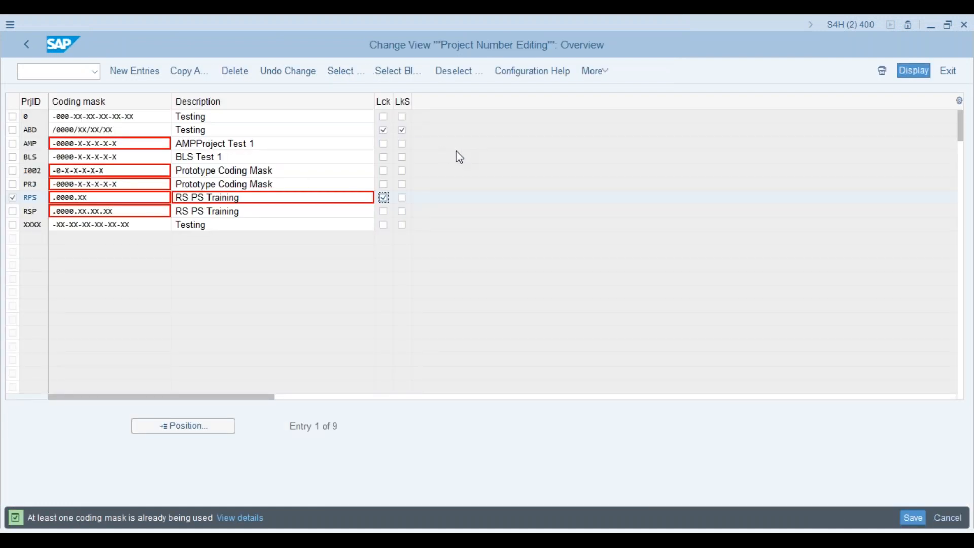
key("alt+Tab")
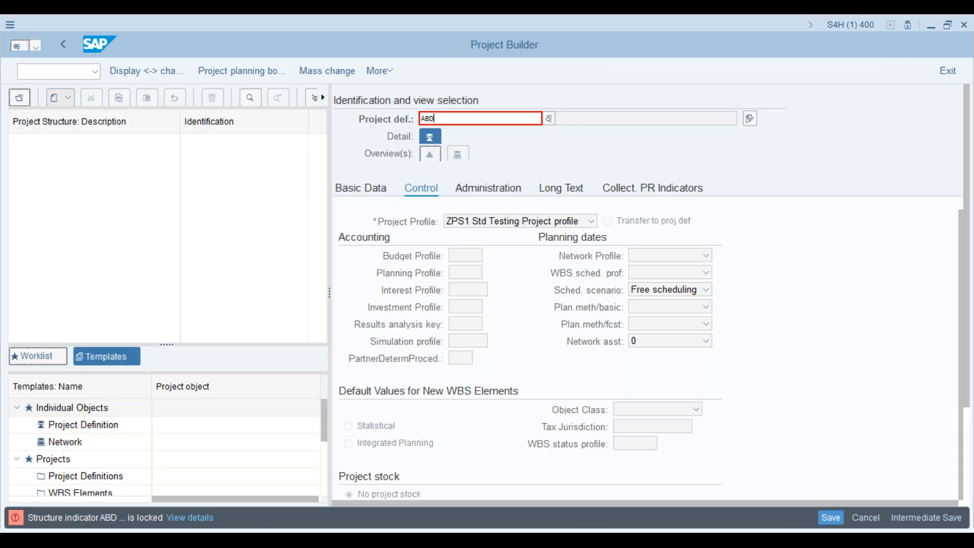
- Try ABM, rejected as not allowed, then enter AMP as the project ID
key("BackSpace")
type("m")
key("Return")
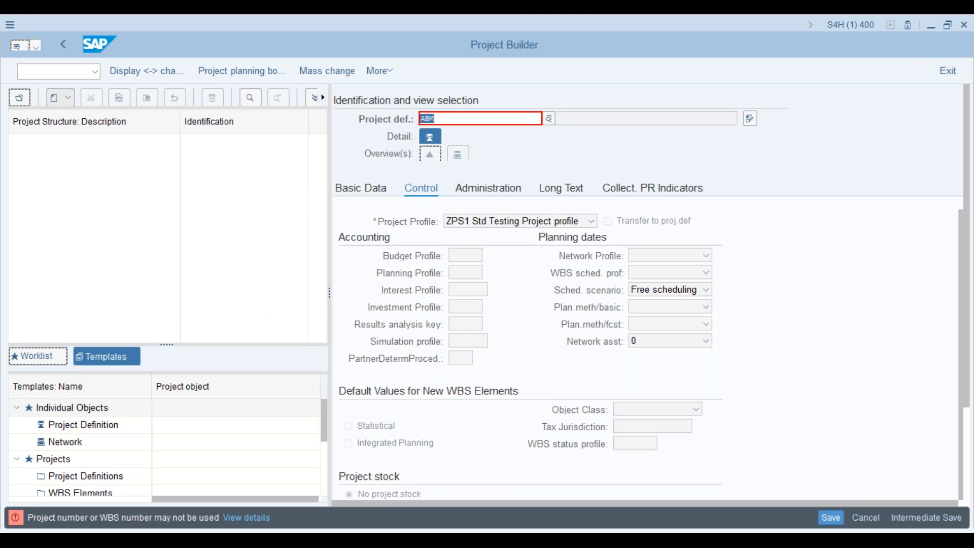
key("alt+Tab")
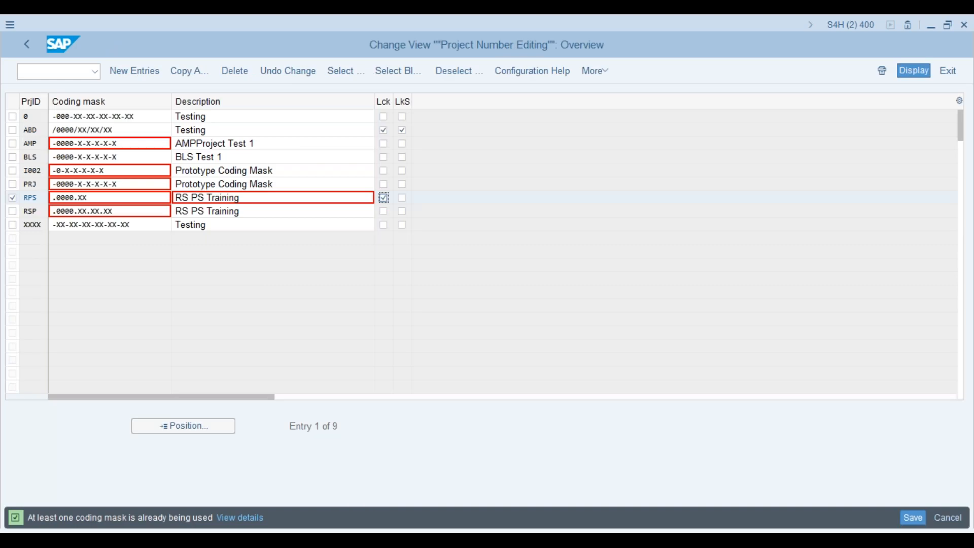
key("alt+Tab")
left_click(436, 119)
key("BackSpace")
key("BackSpace")
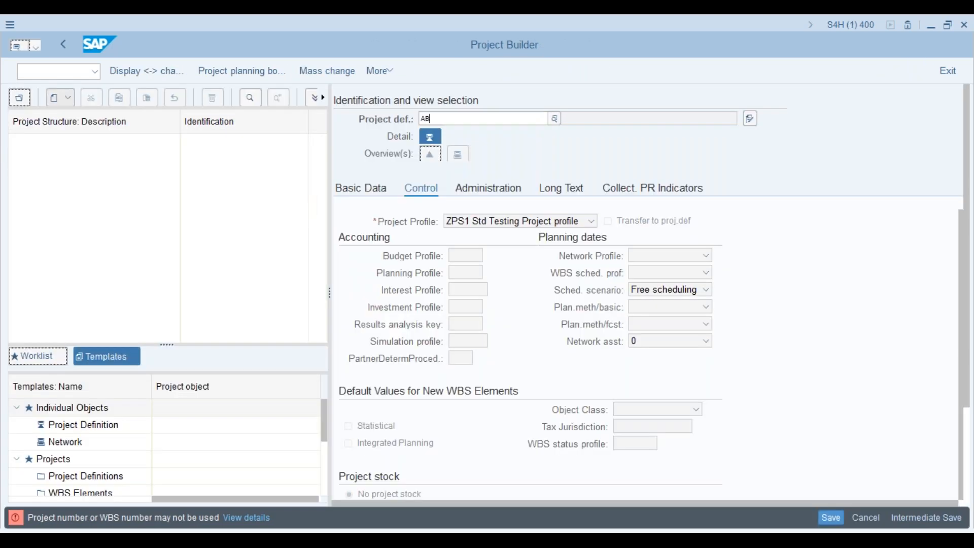
key("Return")
type("MP")
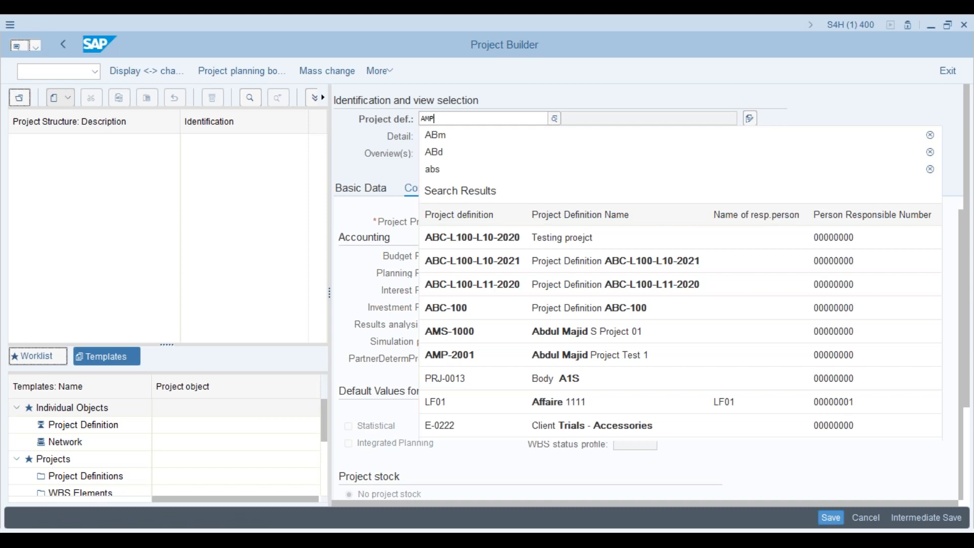
key("Return")
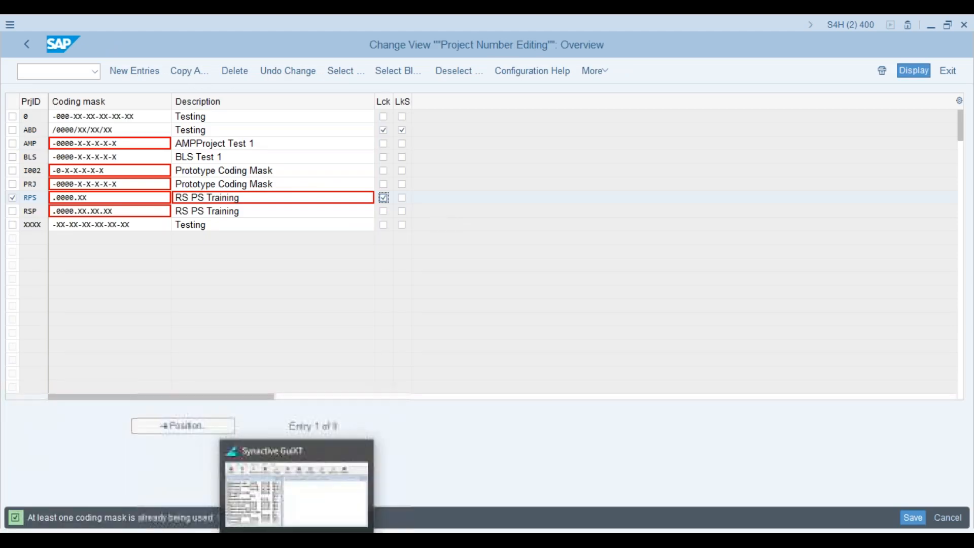
- Scroll Week 1 -Strategic planning.pdf to page 36, the Customizing - Project Profile slide
left_click(190, 539)
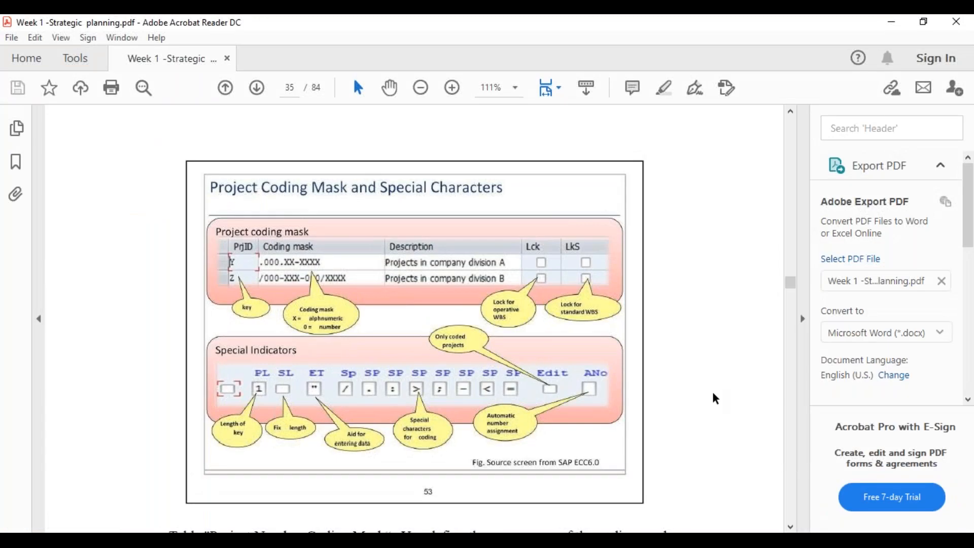
scroll(713, 394, "down", 10)
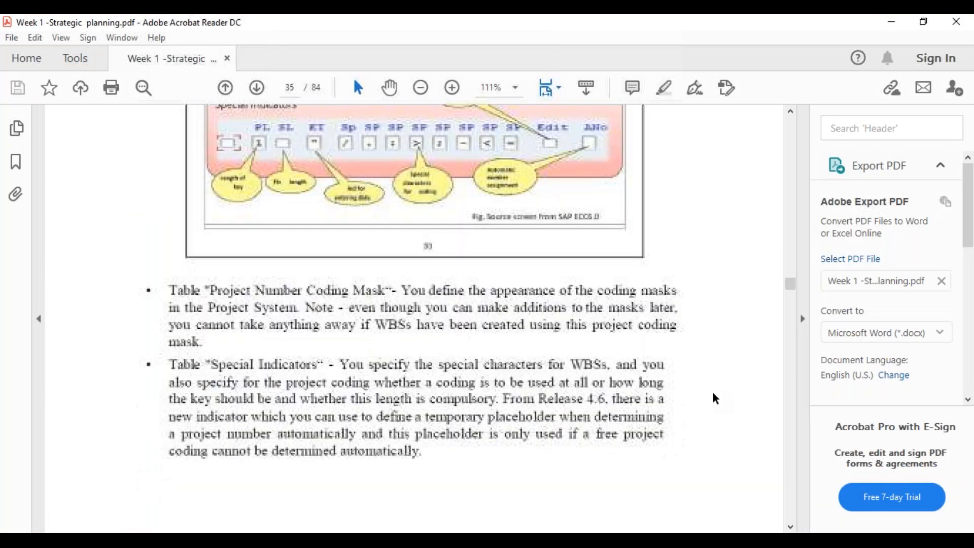
scroll(714, 400, "down", 8)
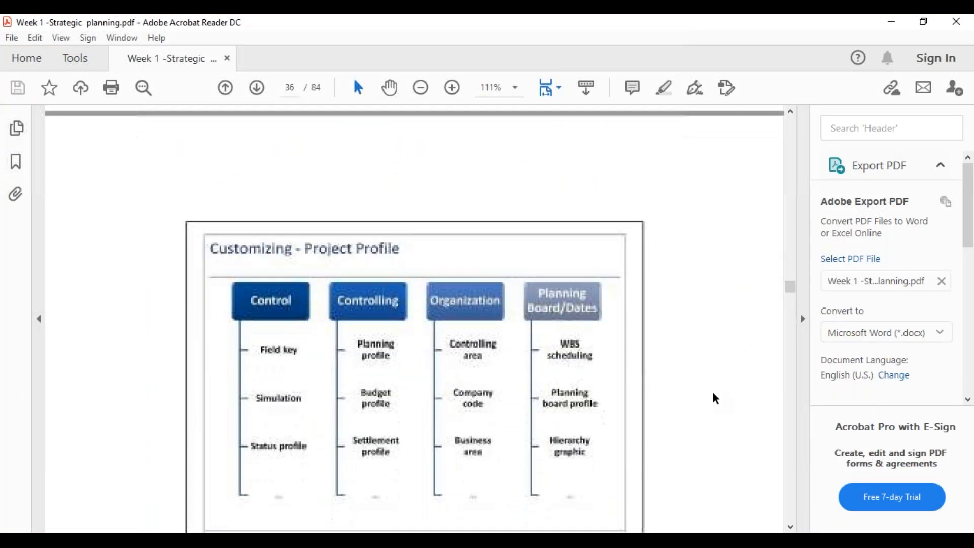
scroll(715, 397, "down", 2)
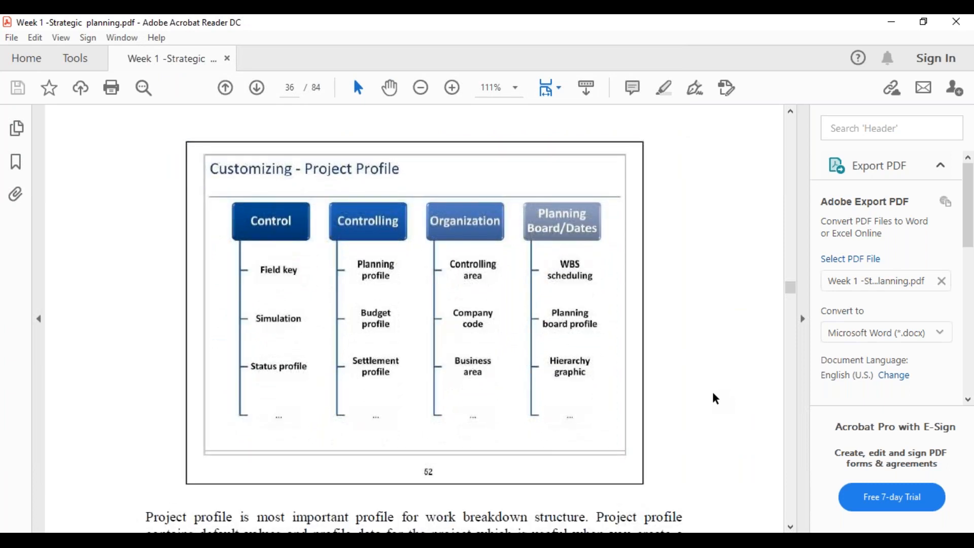
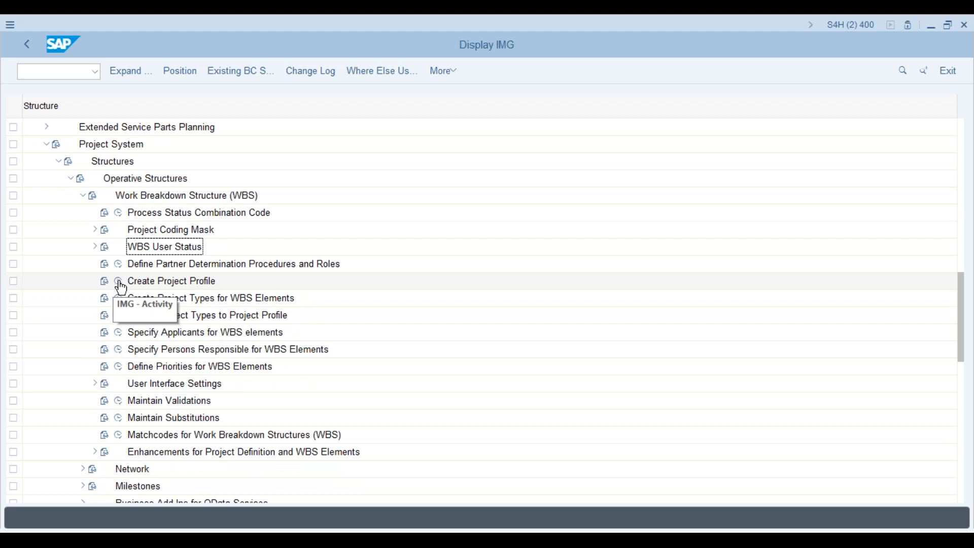
- Run the Create Project Profile IMG activity to list the 17 existing project profiles
left_click(120, 283)
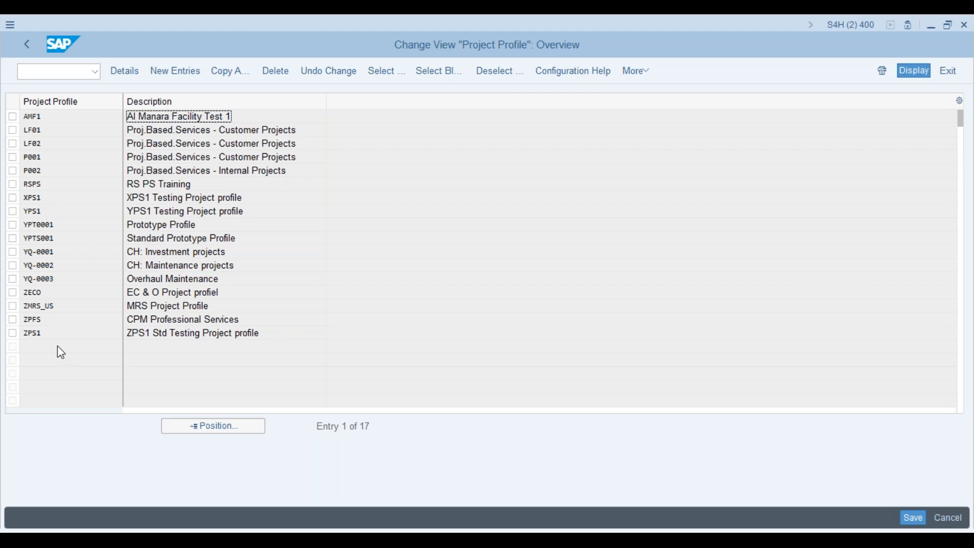
- Copy profile YPS1 as new profile APS1 with description 'APS1 Testing Project profile'
left_click(14, 213)
left_click(13, 211)
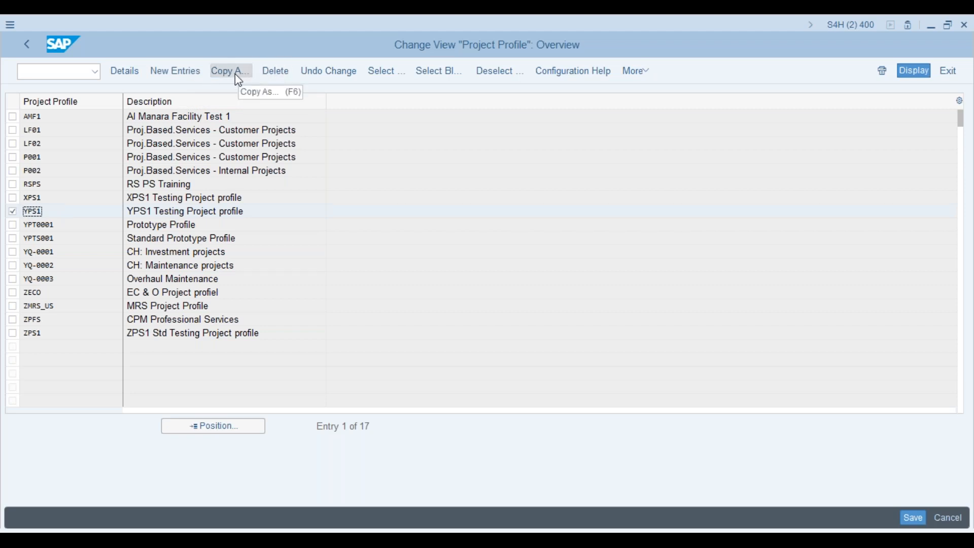
left_click(238, 79)
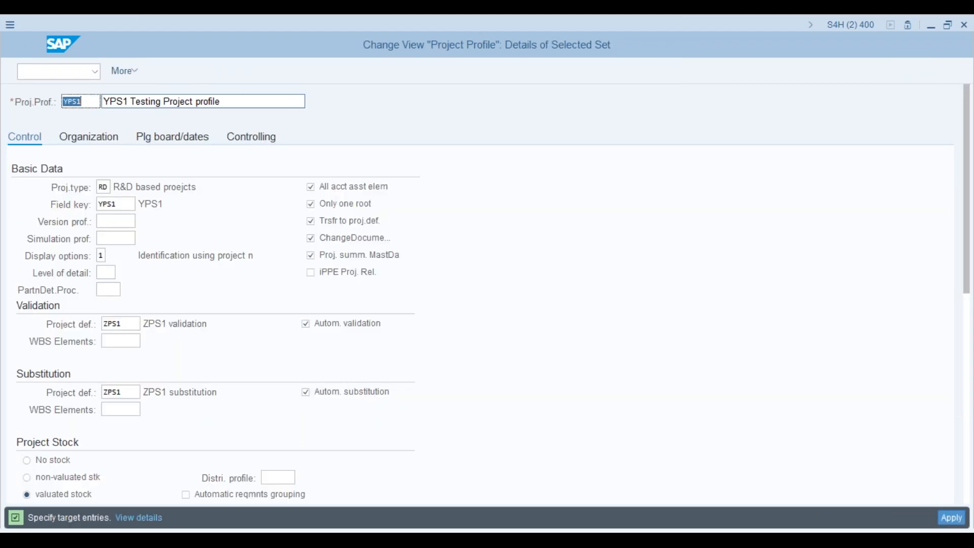
left_click(85, 101)
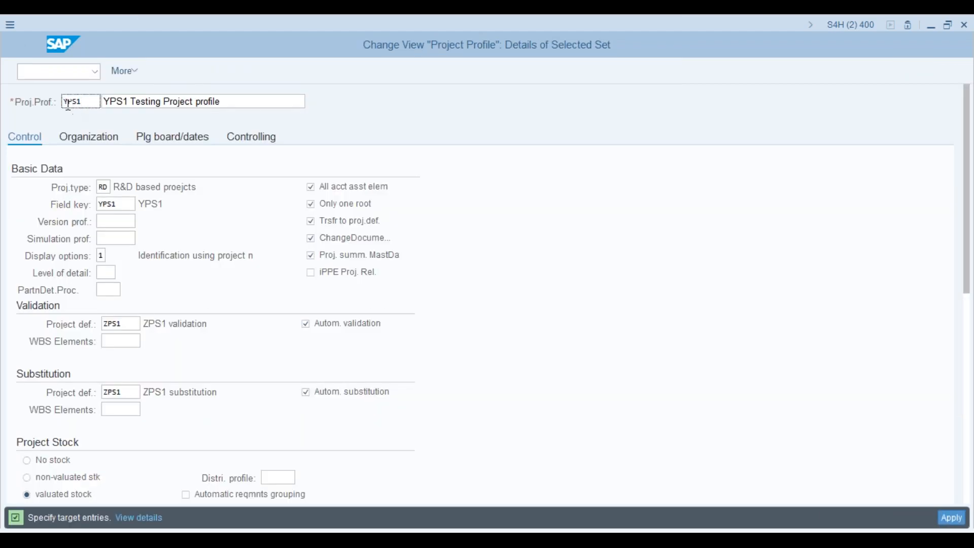
left_click(68, 101)
key("BackSpace")
type("A")
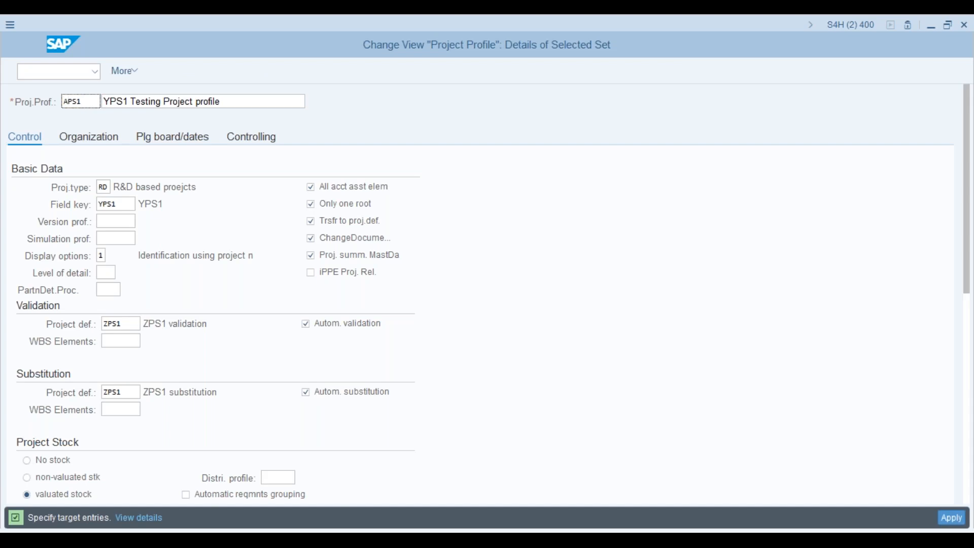
left_click(109, 102)
key("BackSpace")
type("A")
left_click(96, 139)
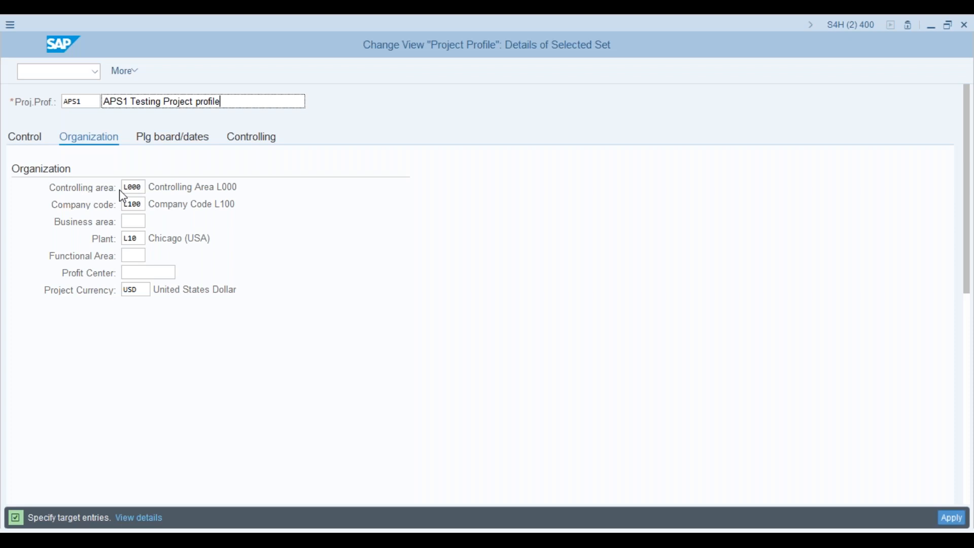
- Review APS1's business area, profit center, controlling area and project currency fields
left_click(133, 222)
left_click(137, 267)
left_click(139, 292)
left_click(127, 188)
left_click(136, 292)
- Clear the USD project currency from the APS1 profile
left_click(144, 290)
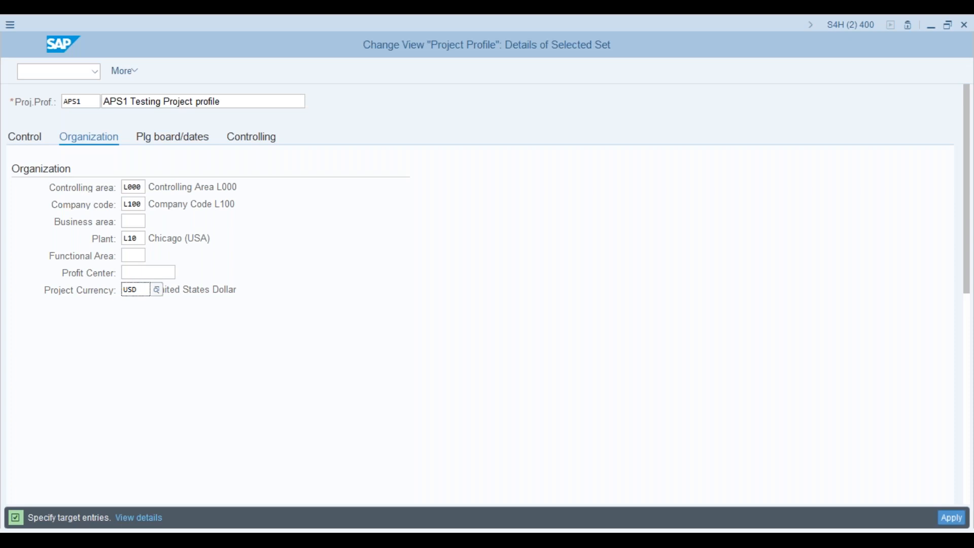
key("BackSpace")
key("BackSpace")
key("BackSpace")
key("Return")
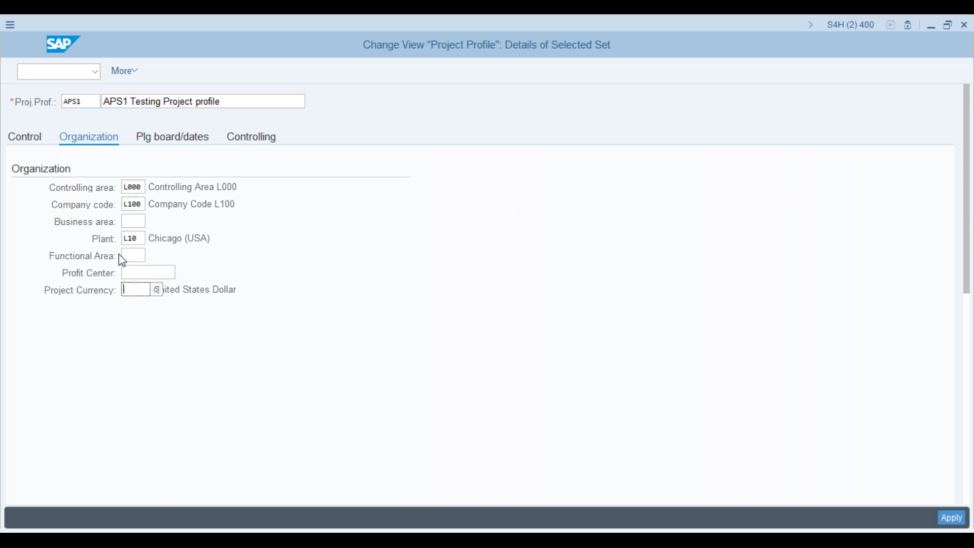
- Apply and save APS1 under the customizing request, then reopen APS1's details from the overview
left_click(951, 518)
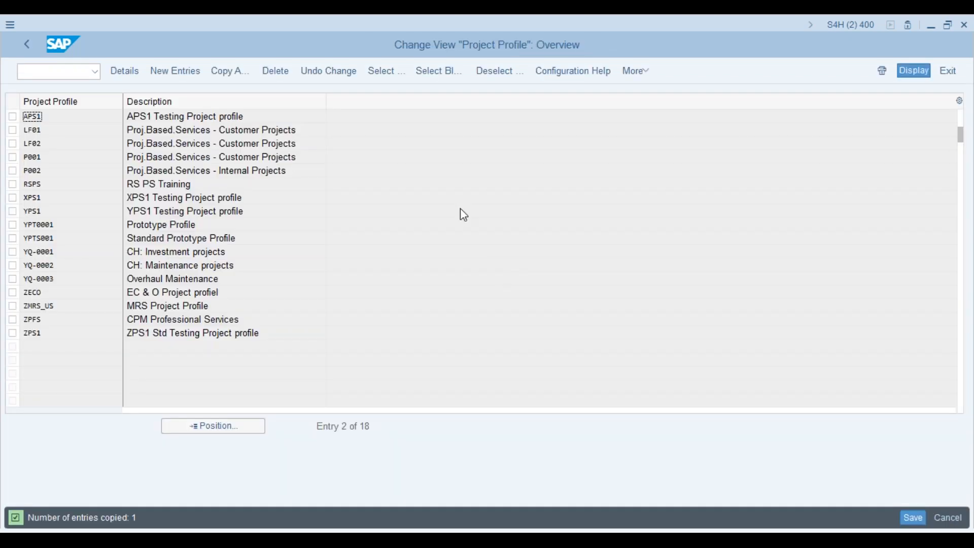
left_click(917, 513)
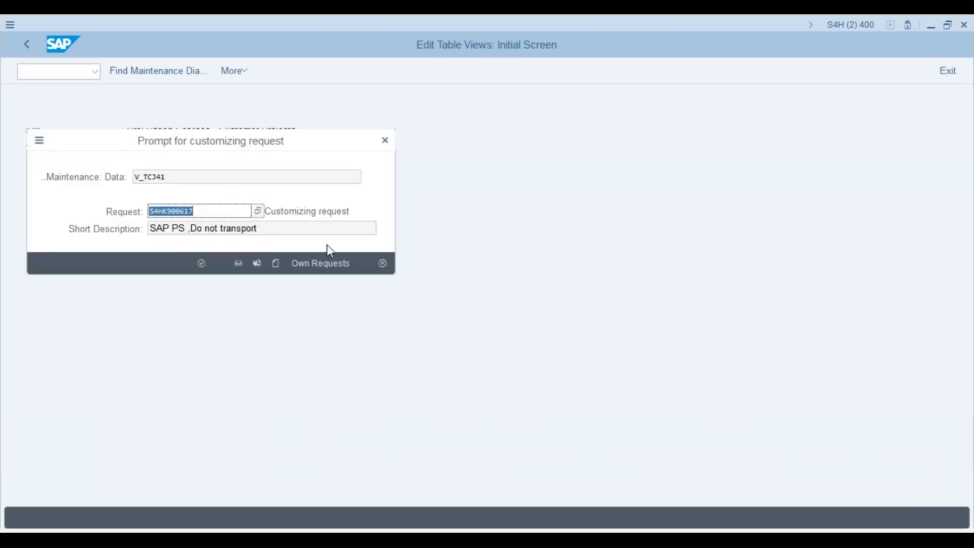
left_click(201, 262)
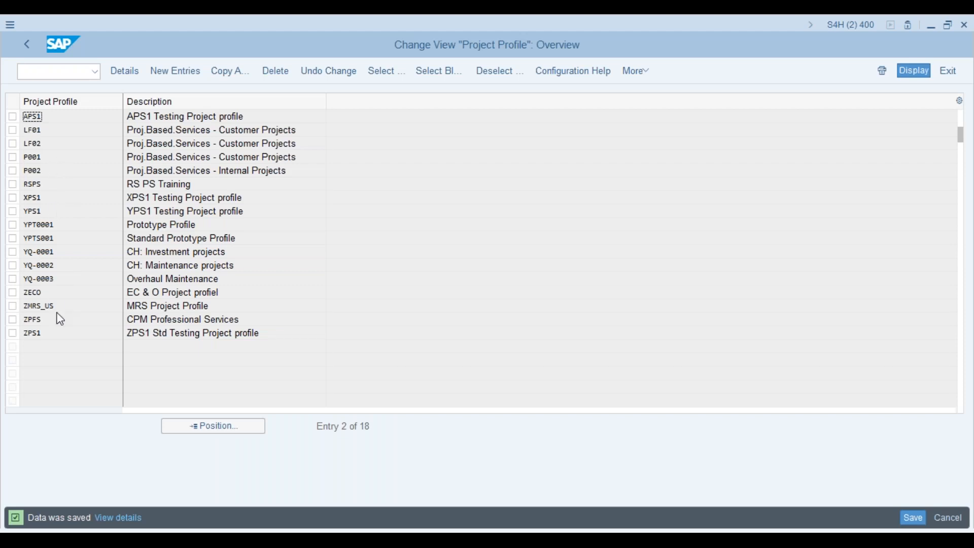
double_click(41, 117)
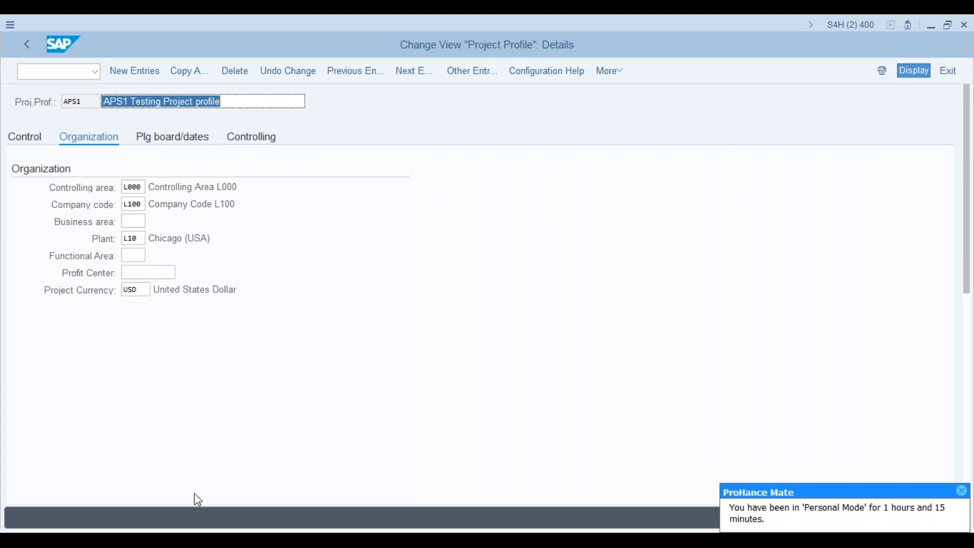
left_click(262, 540)
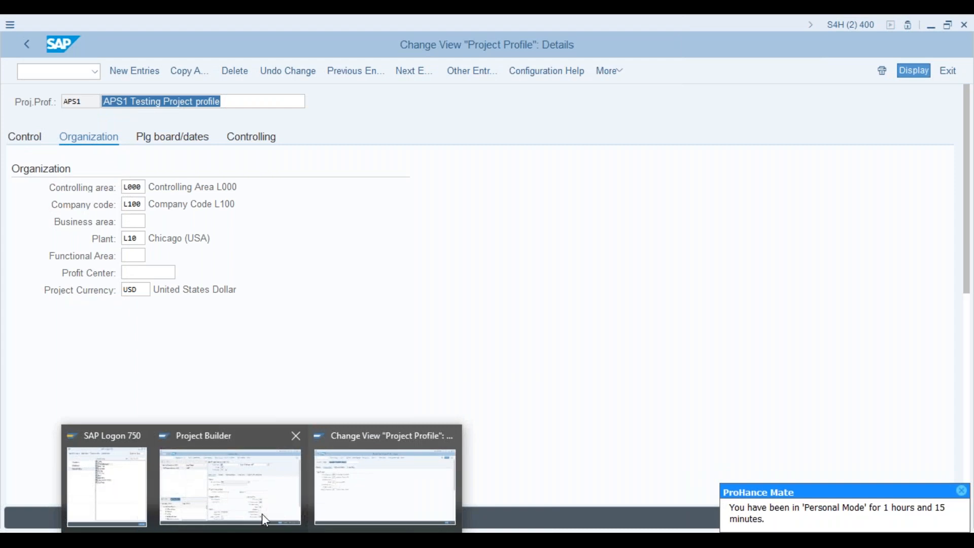
- In Project Builder, add WBS element AMP-0001 under project definition AMP
left_click(263, 517)
left_click(112, 148)
right_click(113, 150)
mouse_move(168, 154)
left_click(260, 153)
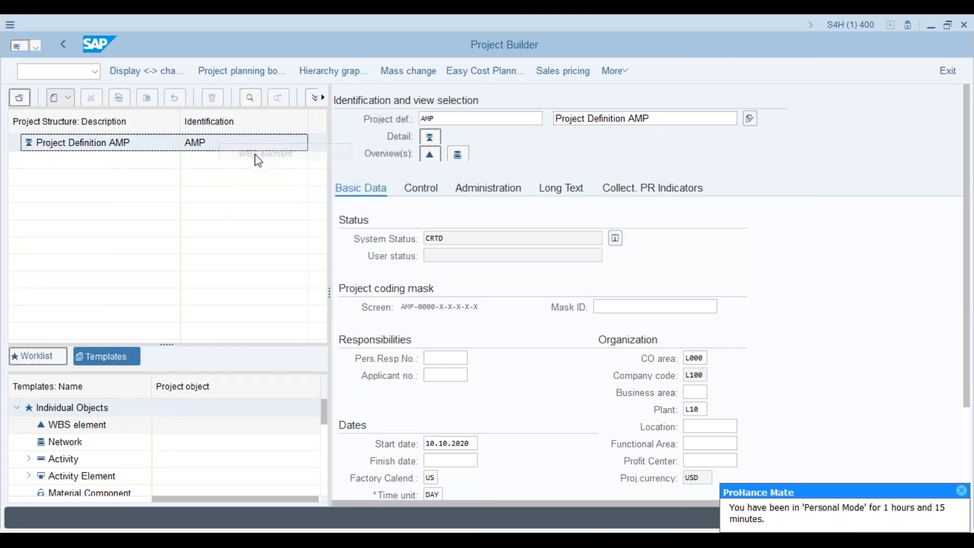
left_click(512, 231)
key("Return")
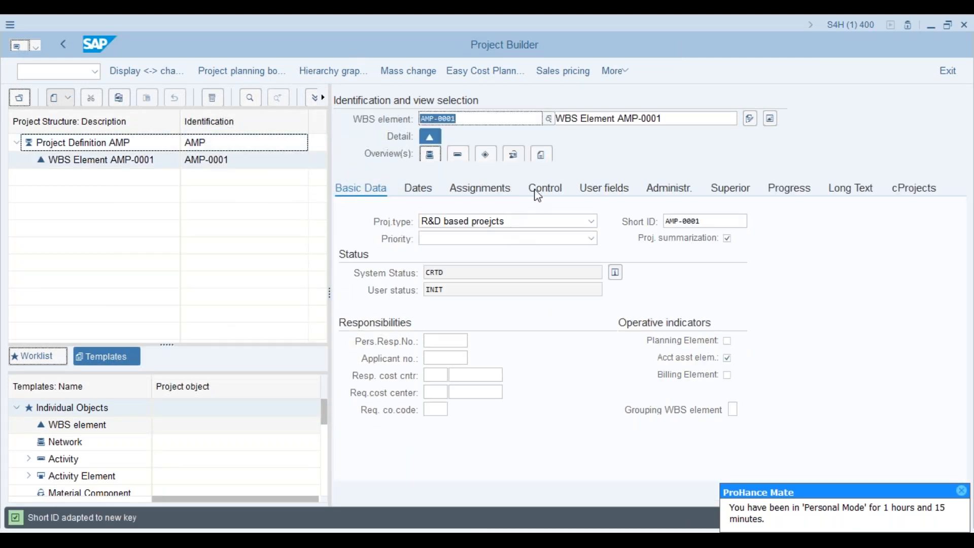
- Review AMP-0001's control data, organizational assignments and company code, then return to the APS1 session
left_click(541, 196)
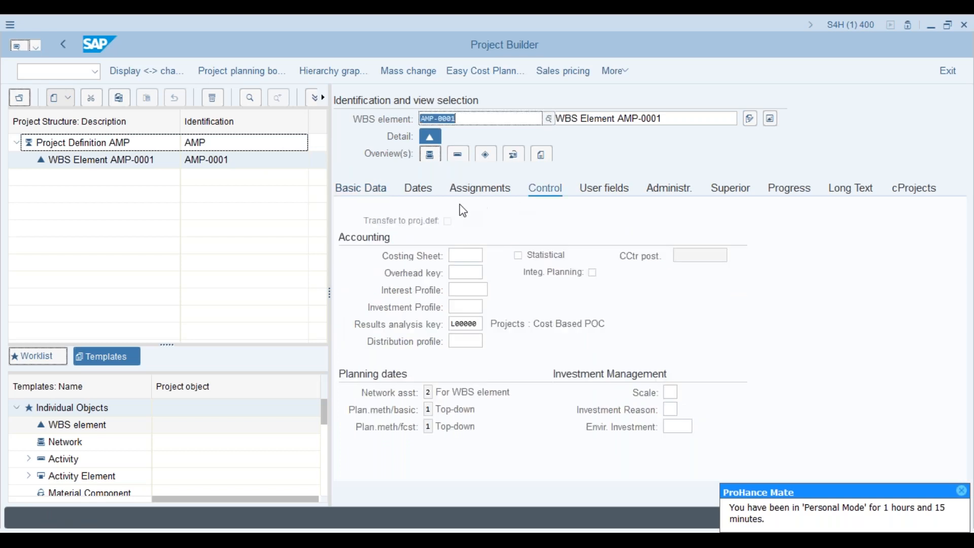
left_click(482, 188)
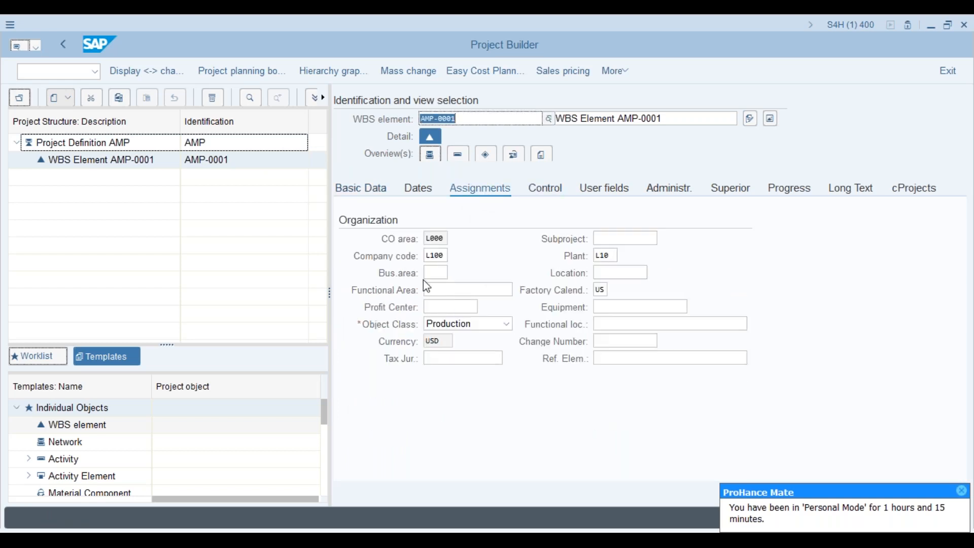
left_click(428, 257)
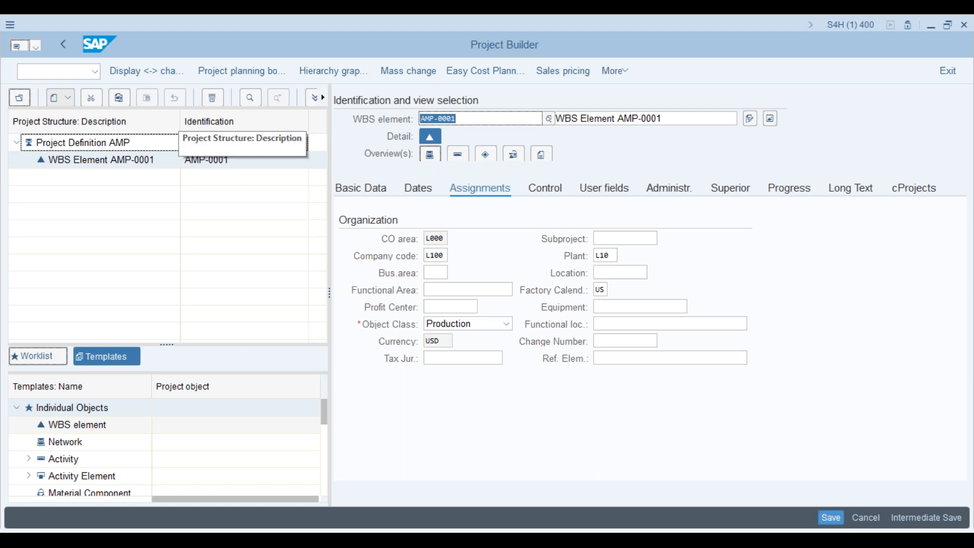
left_click(115, 146)
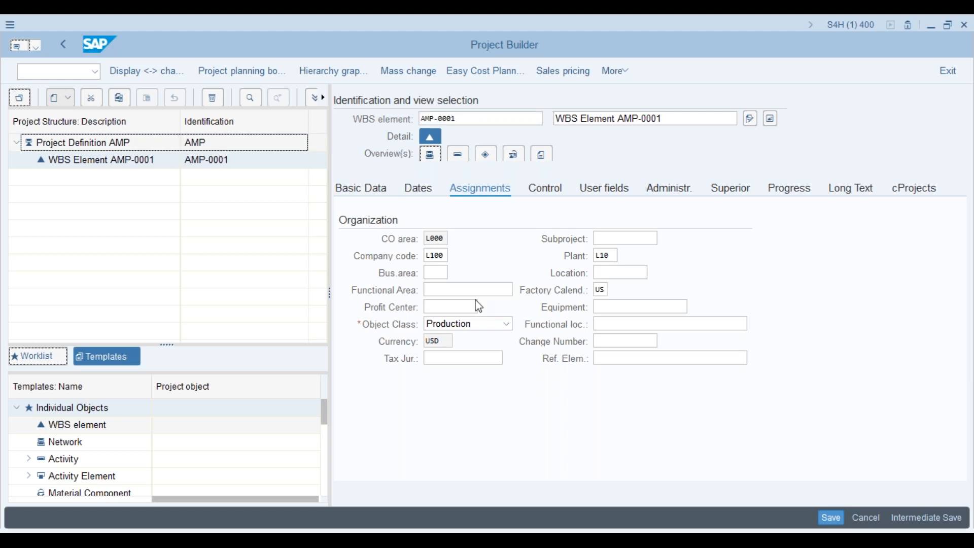
left_click(130, 142)
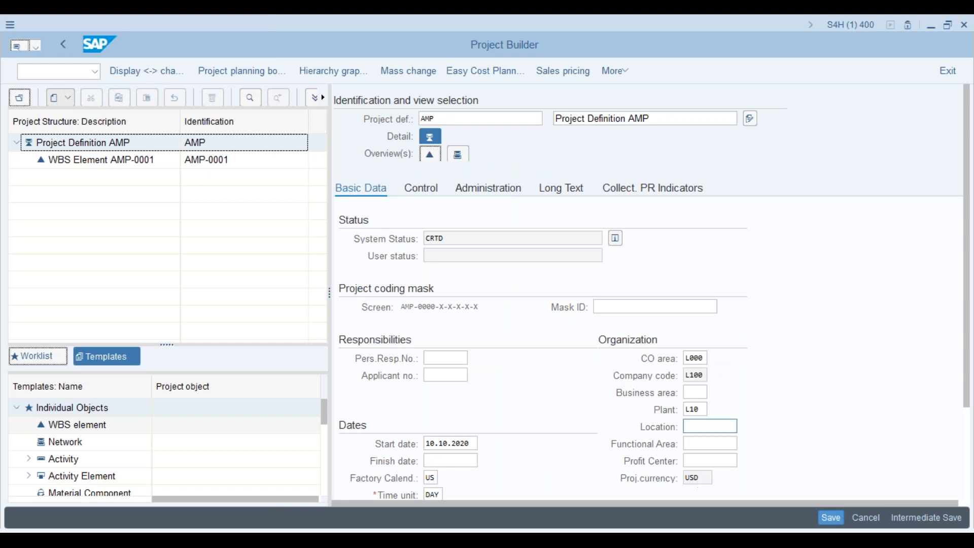
left_click(140, 164)
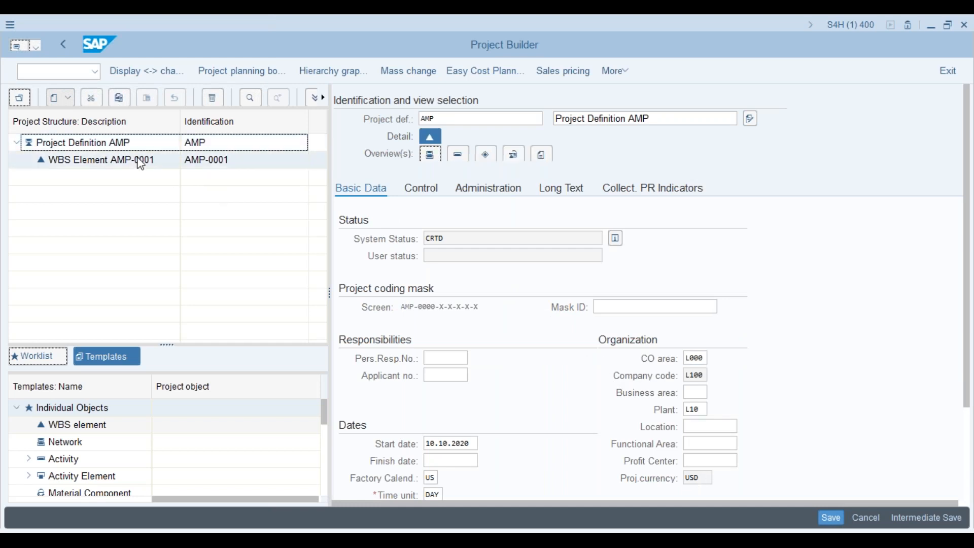
left_click(131, 142)
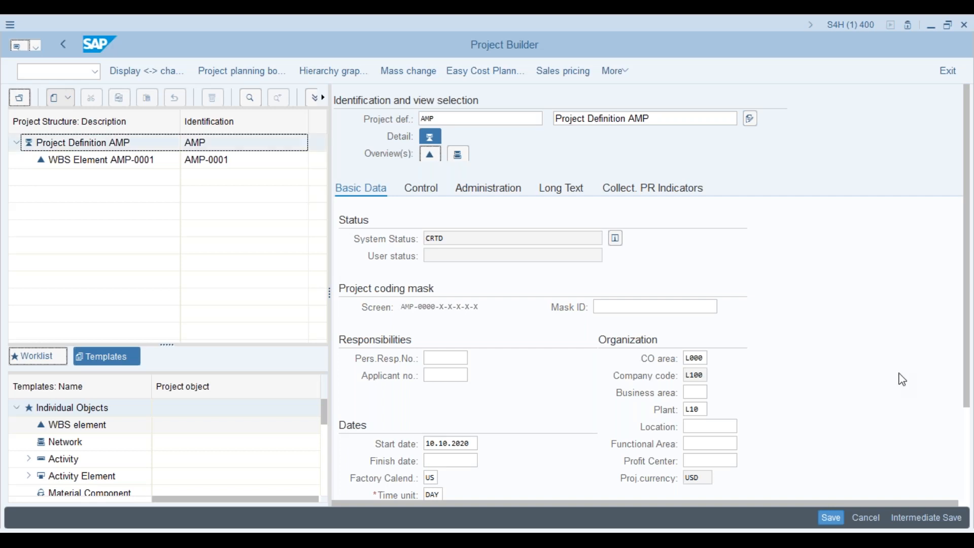
key("alt+Tab")
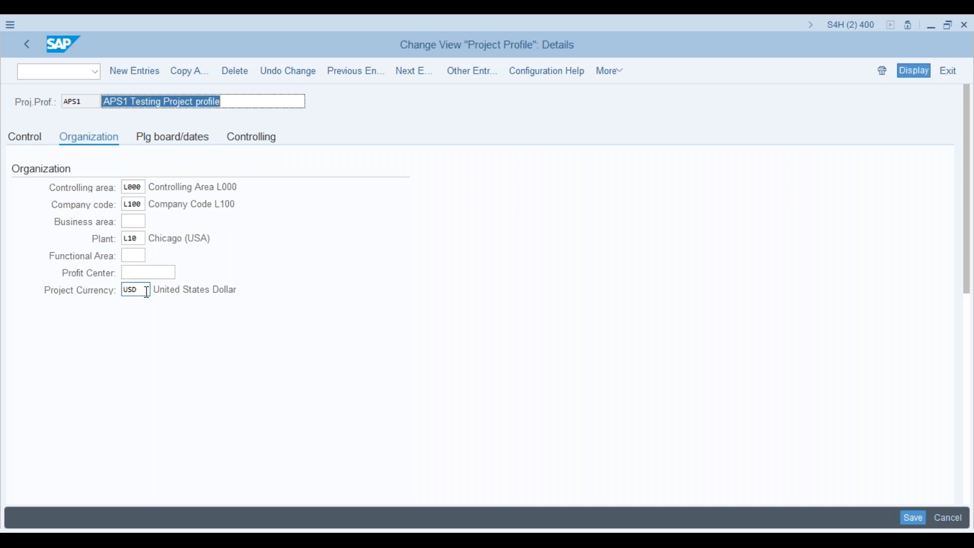
- Review APS1's description, empty profit center and control settings
left_click(91, 102)
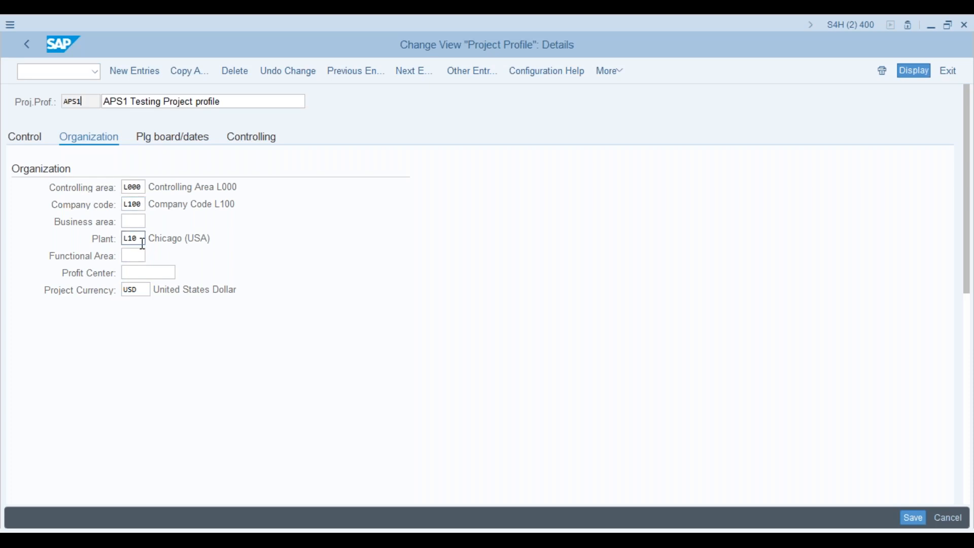
left_click(148, 274)
left_click(37, 147)
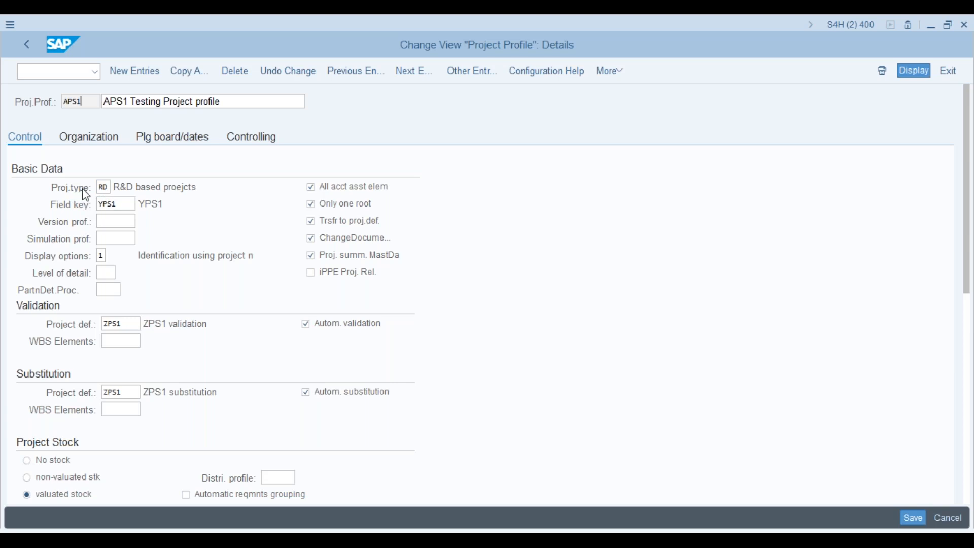
- Check the project type value list, keep RD, and save the APS1 profile
left_click(112, 188)
left_click(121, 193)
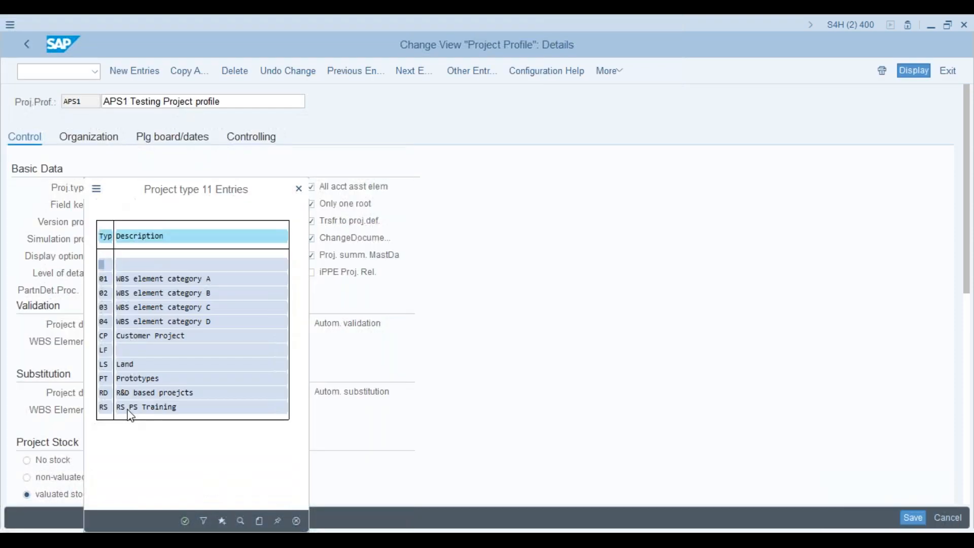
left_click(300, 189)
left_click(914, 518)
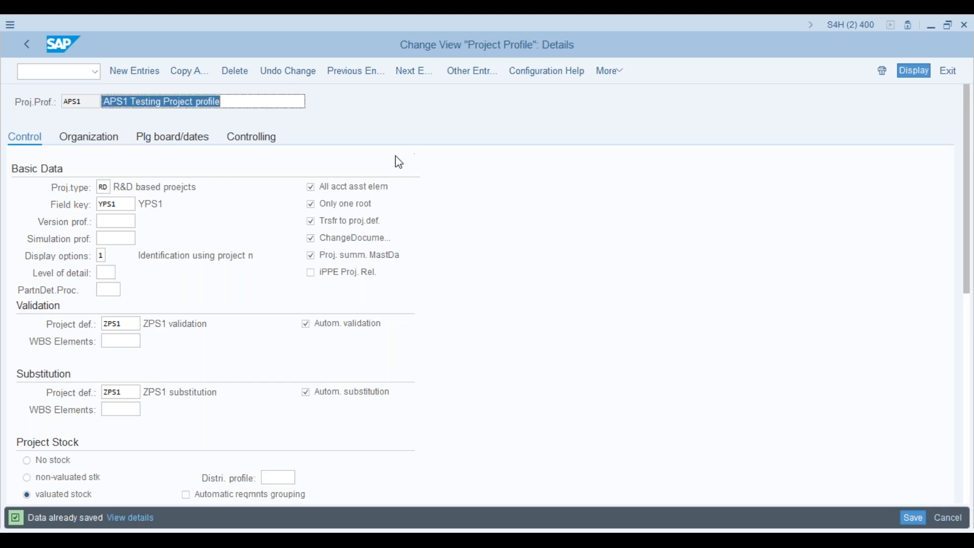
left_click(28, 45)
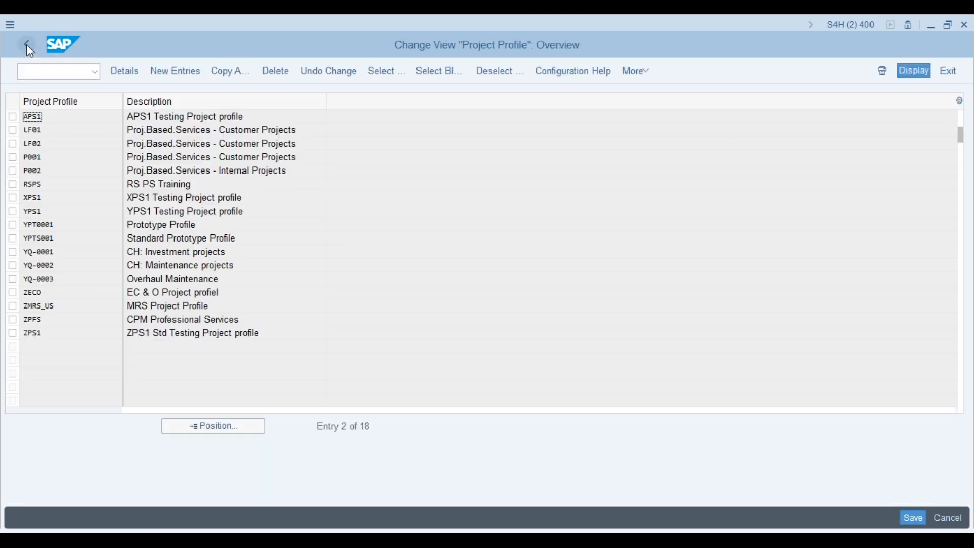
- In Create Project Types for WBS Elements, add new project type AS with a person's name as description
left_click(27, 45)
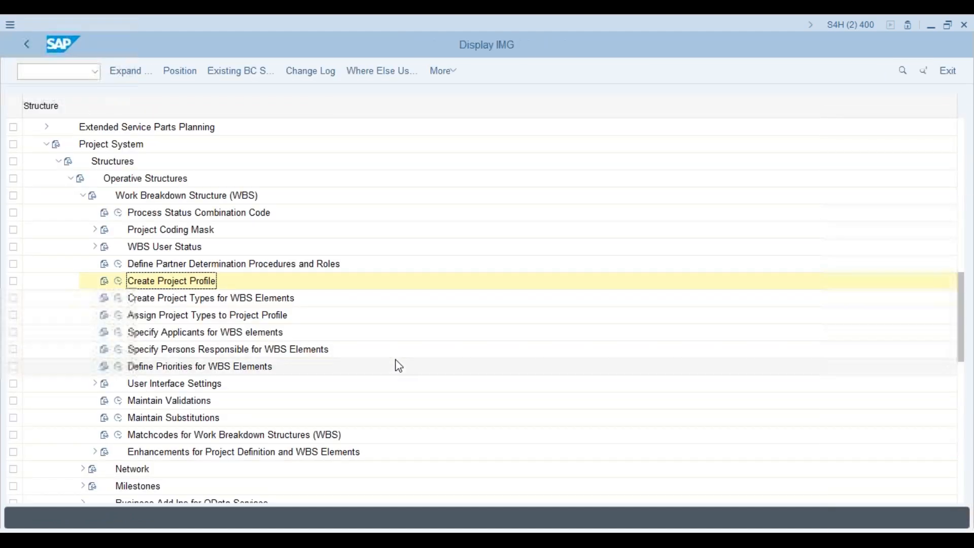
left_click_drag(964, 313, 963, 321)
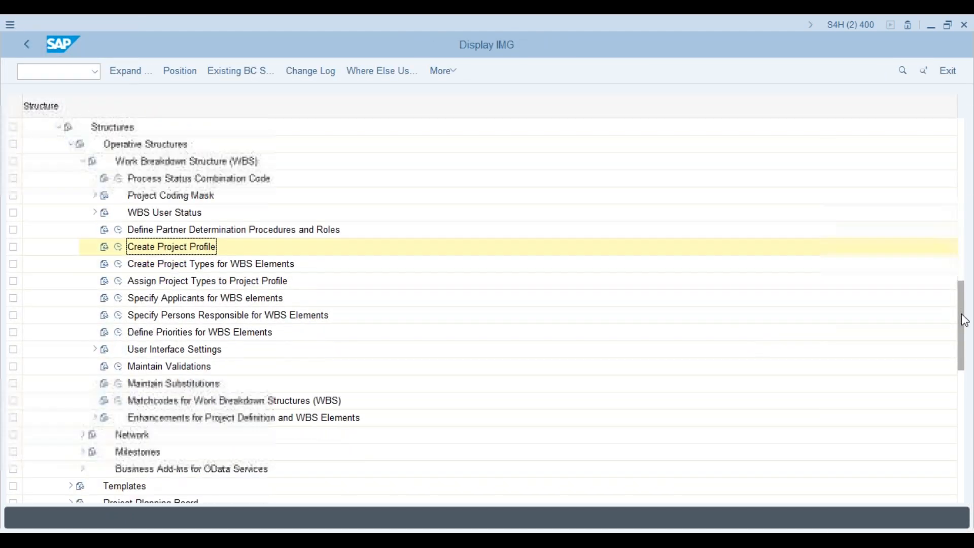
left_click(118, 264)
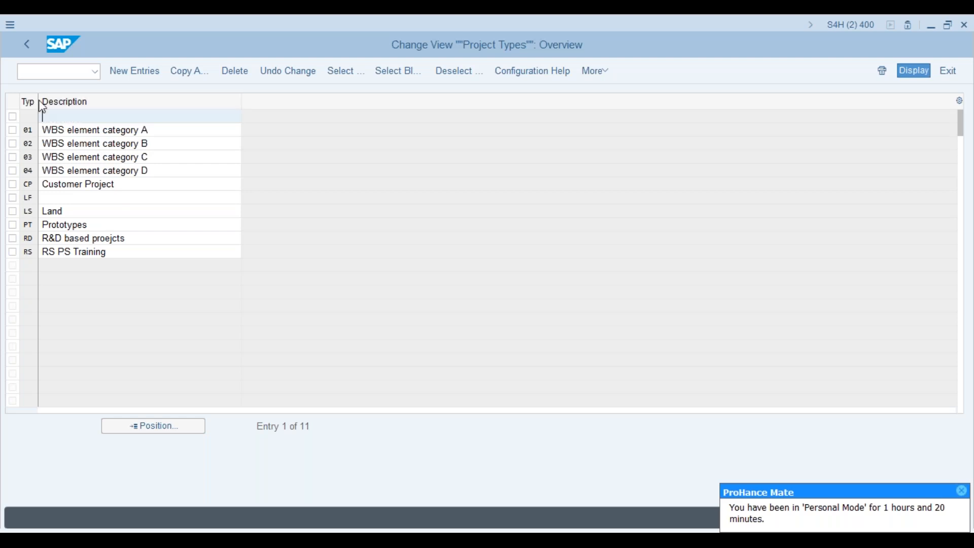
left_click_drag(39, 100, 48, 100)
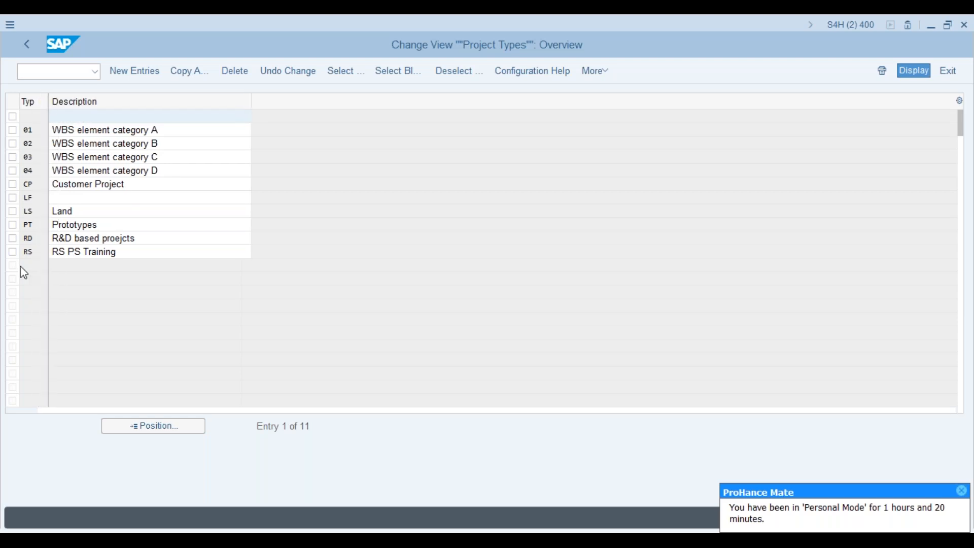
left_click(139, 66)
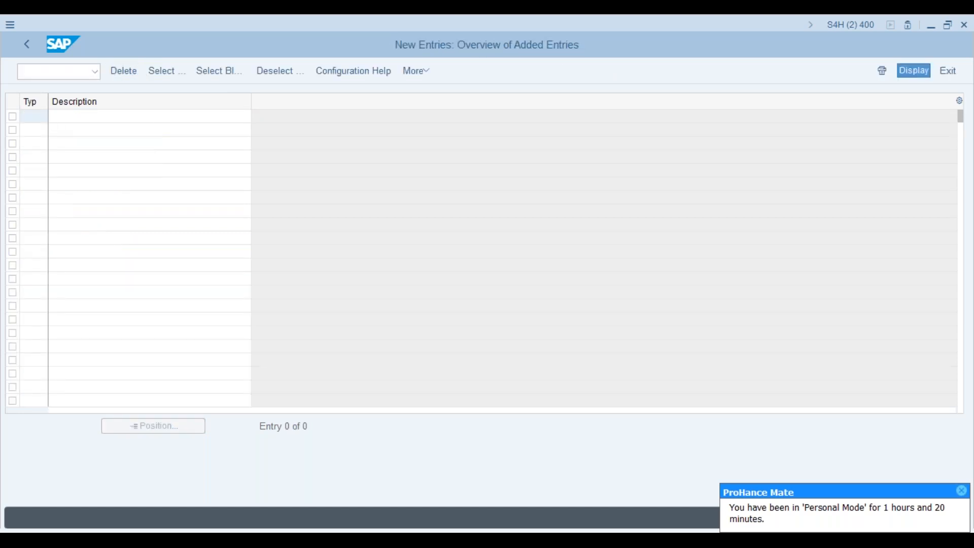
type("A")
left_click(75, 117)
type("Aso")
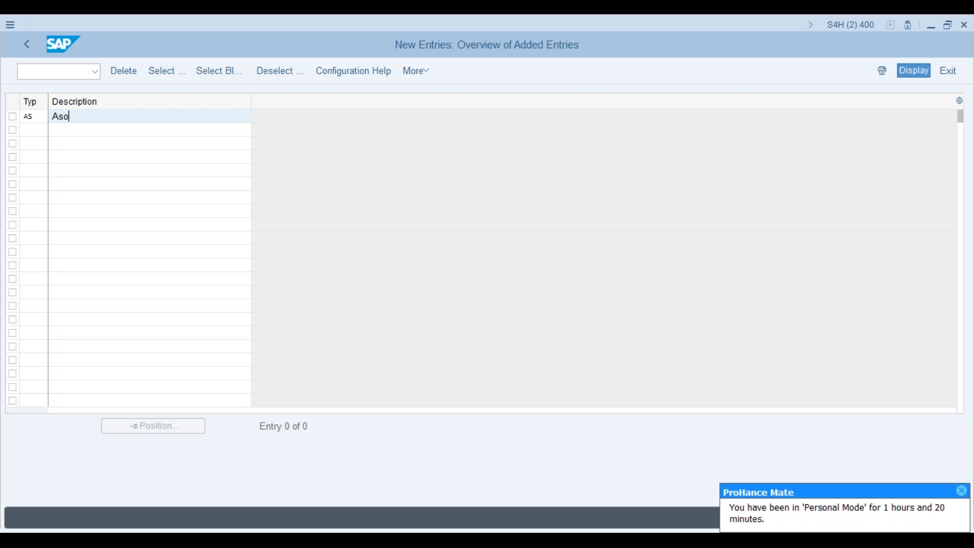
key("BackSpace")
key("BackSpace")
key("BackSpace")
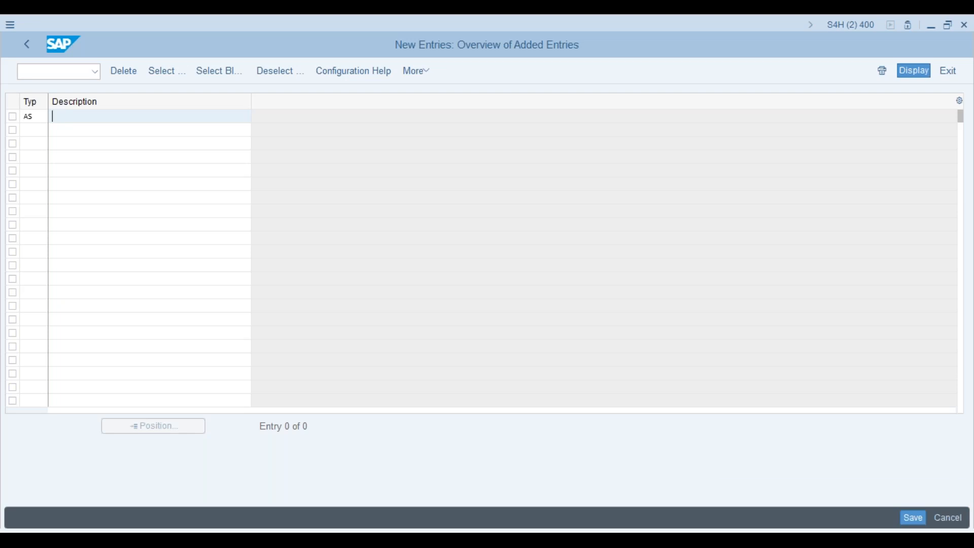
type("Ashok")
left_click(916, 521)
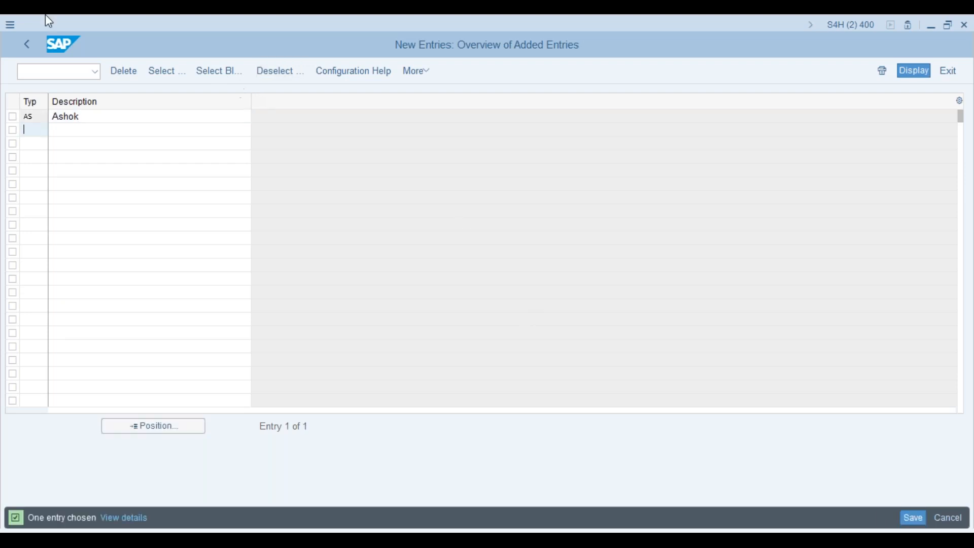
- Save project type AS under the customizing request, giving 12 project types
left_click(27, 44)
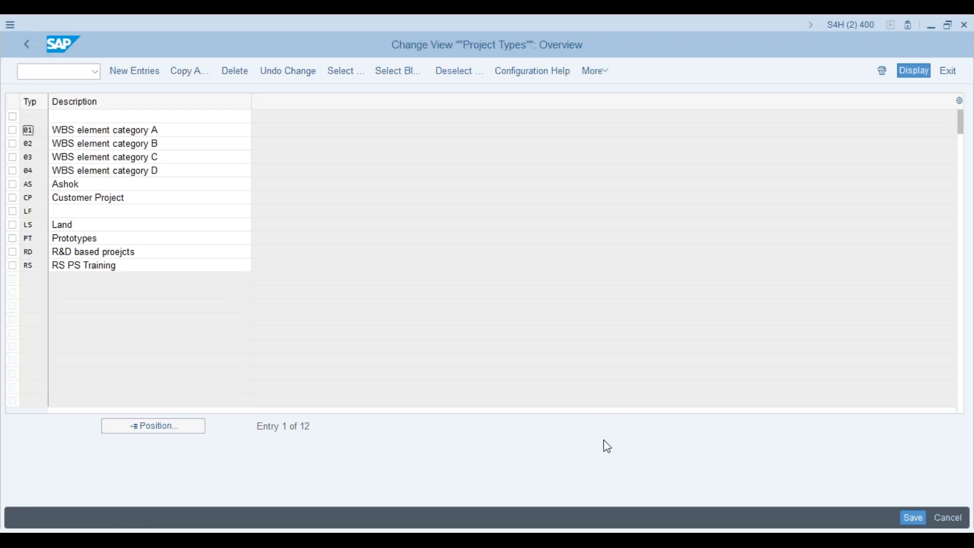
left_click(914, 517)
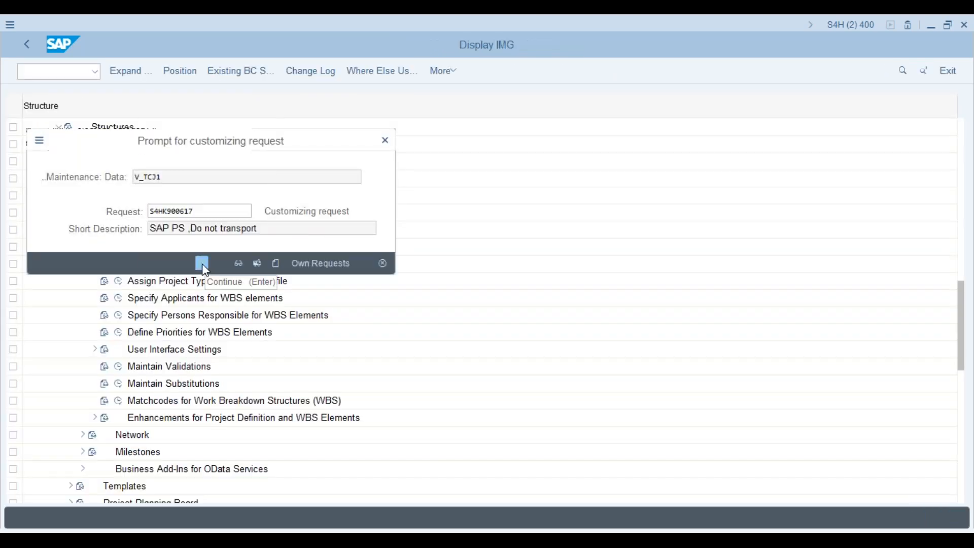
left_click(202, 263)
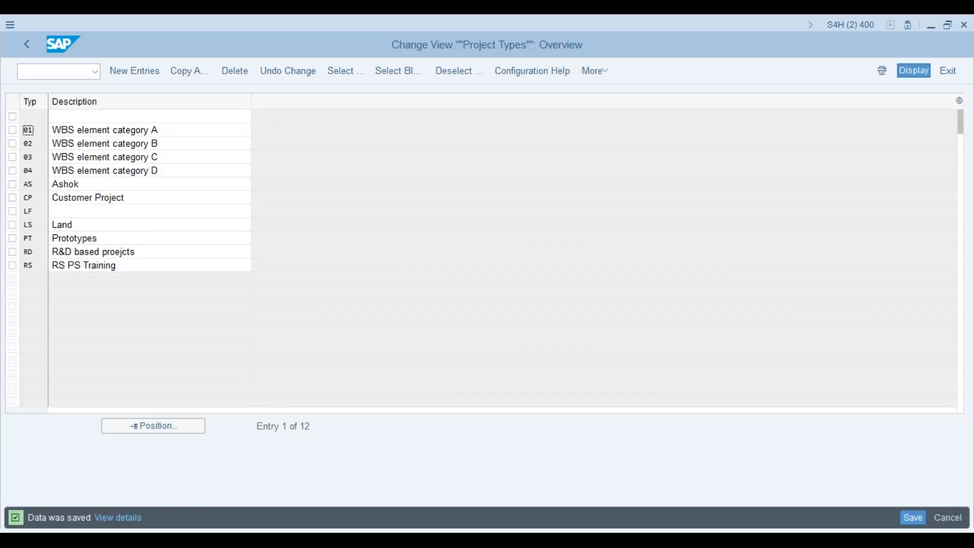
left_click(30, 44)
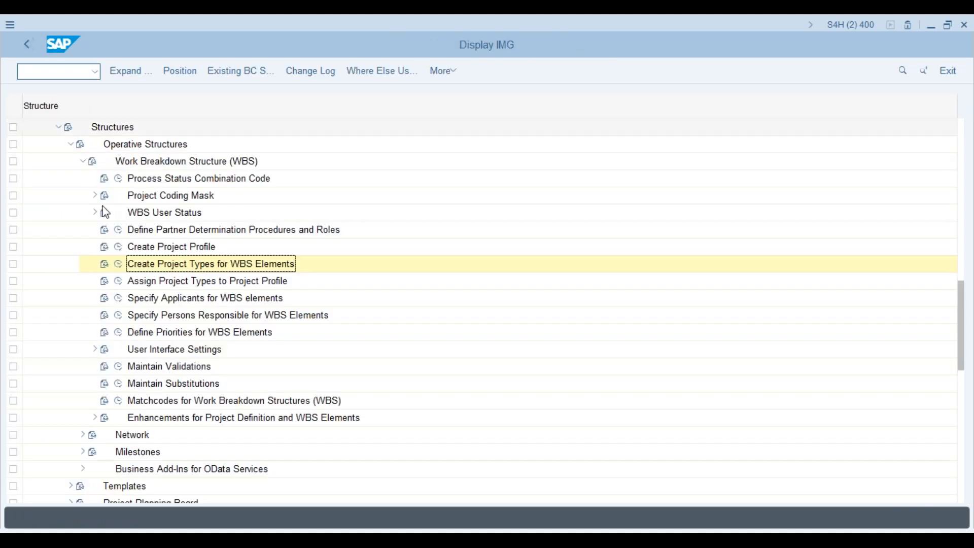
- In Assign Project Types to Project Profile, add entry APS1 with type AS and save it
left_click(118, 281)
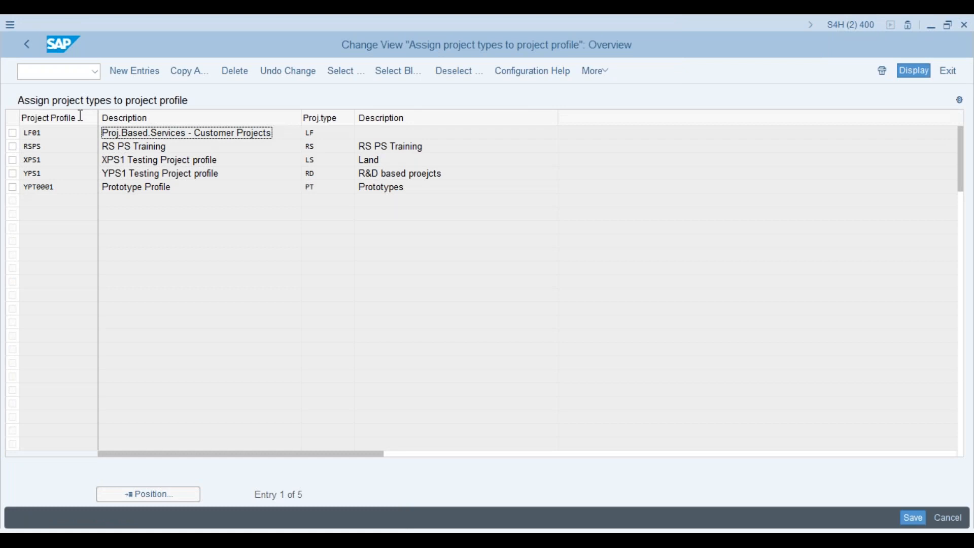
left_click(149, 73)
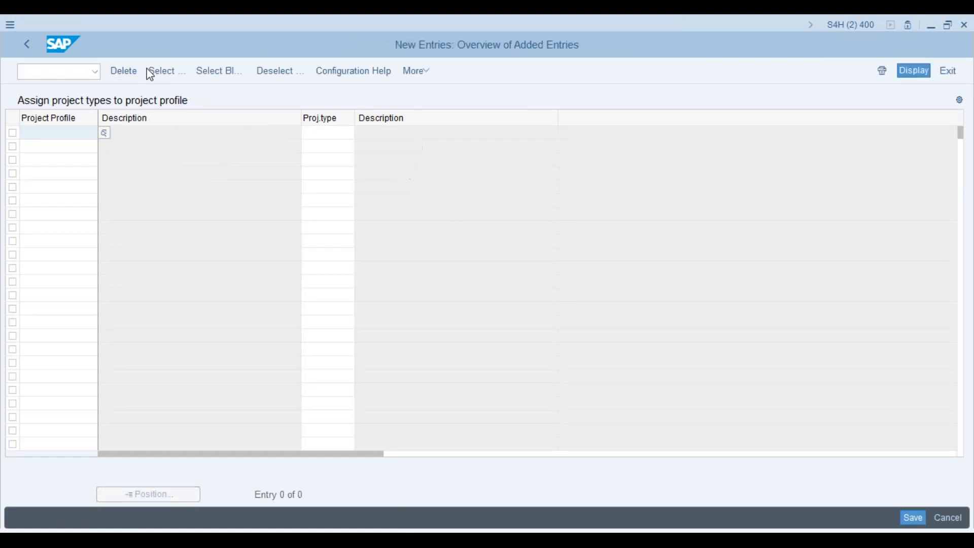
left_click(104, 133)
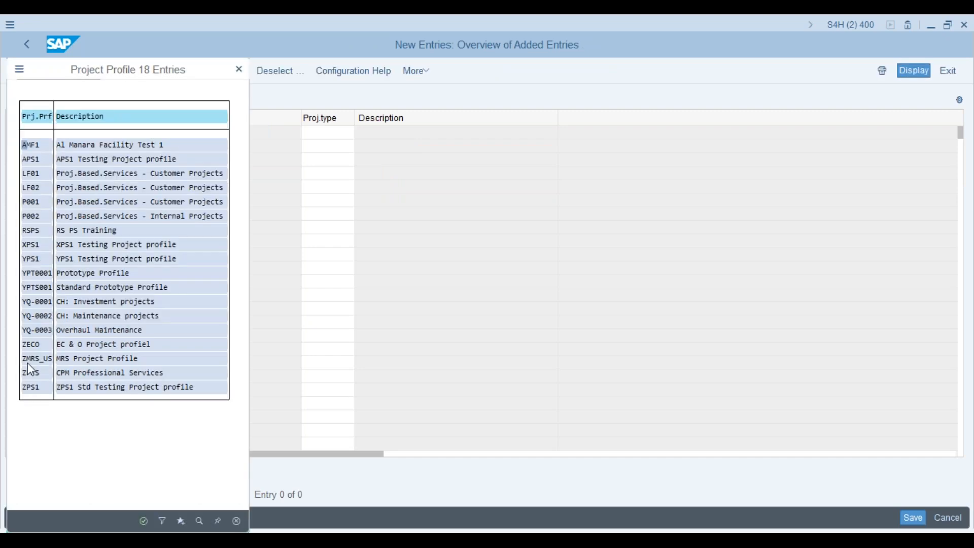
double_click(27, 160)
left_click(317, 133)
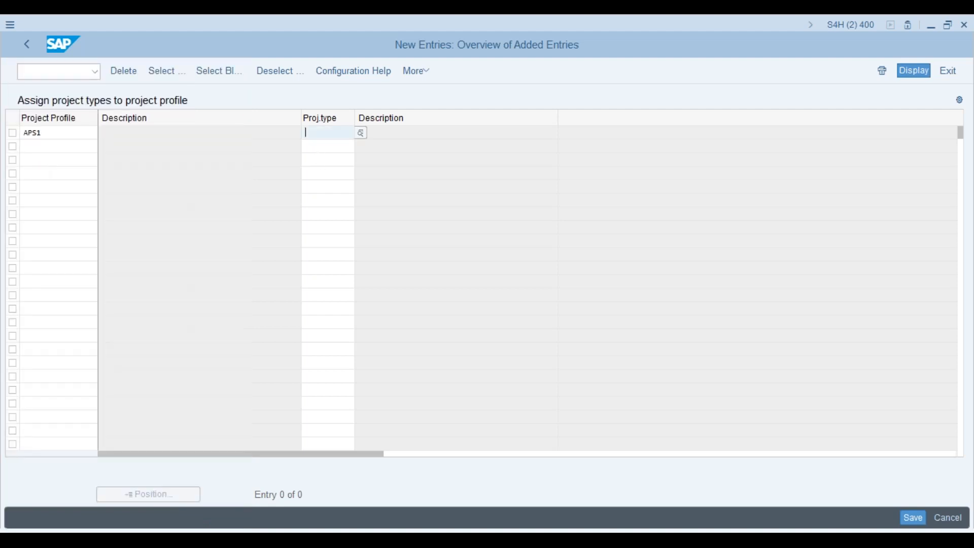
left_click(361, 134)
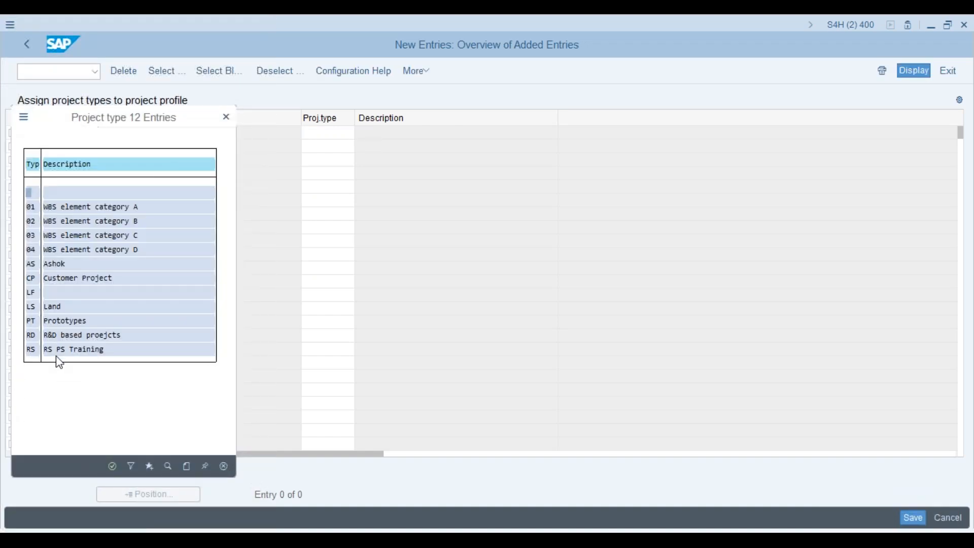
double_click(35, 269)
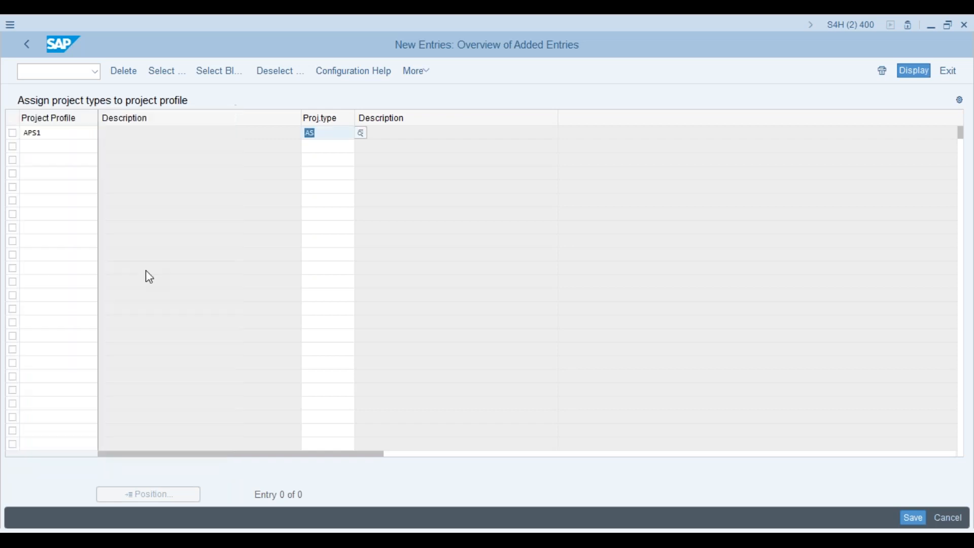
left_click(914, 523)
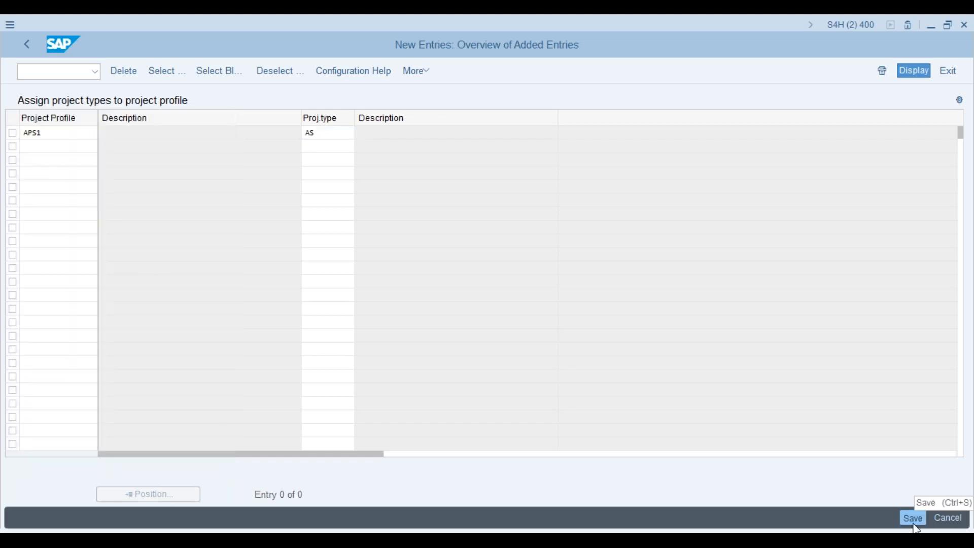
left_click(914, 518)
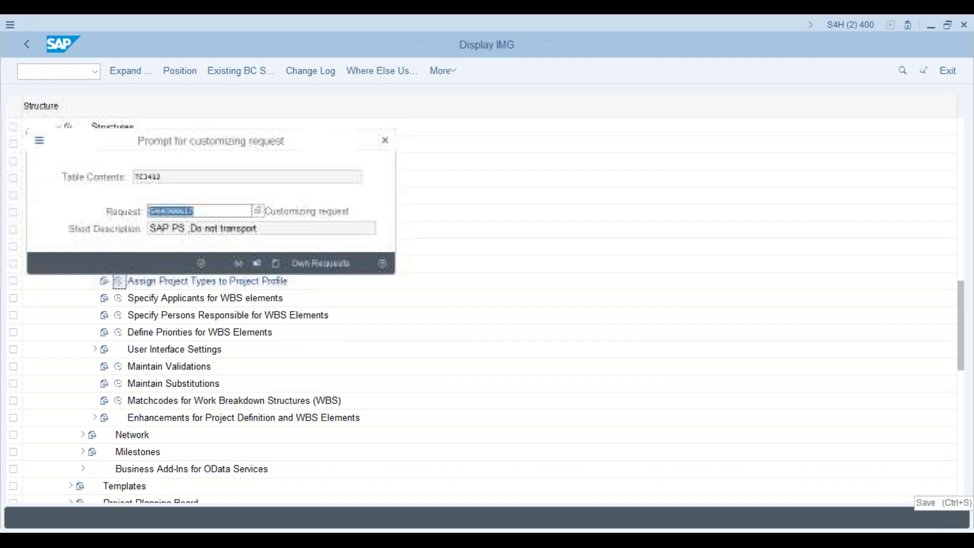
left_click(202, 263)
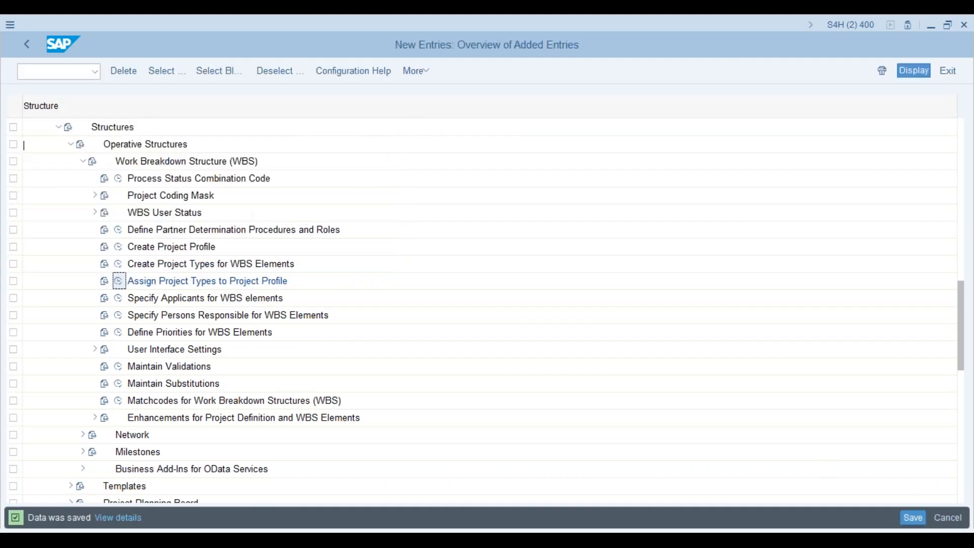
- Go back to the IMG and open APS1's details in Create Project Profile
left_click(27, 45)
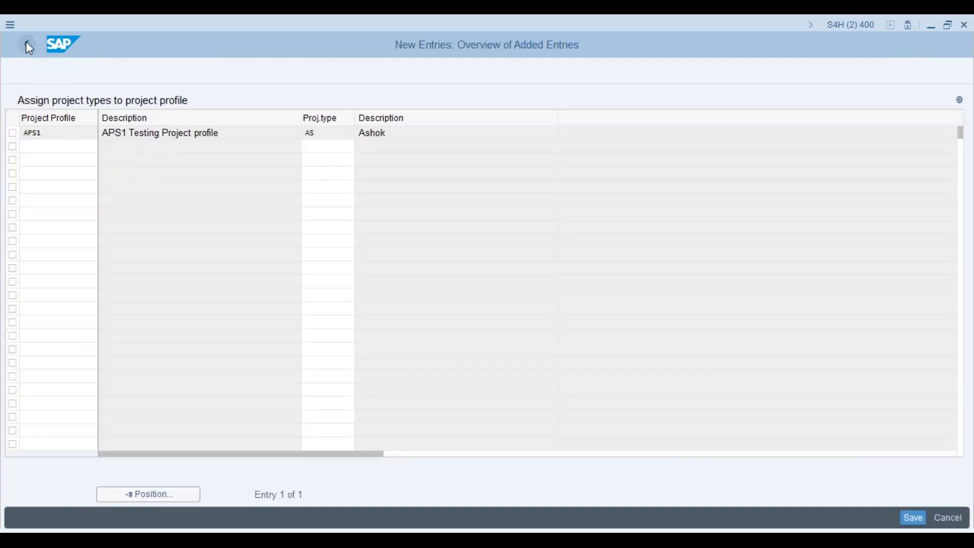
left_click(27, 45)
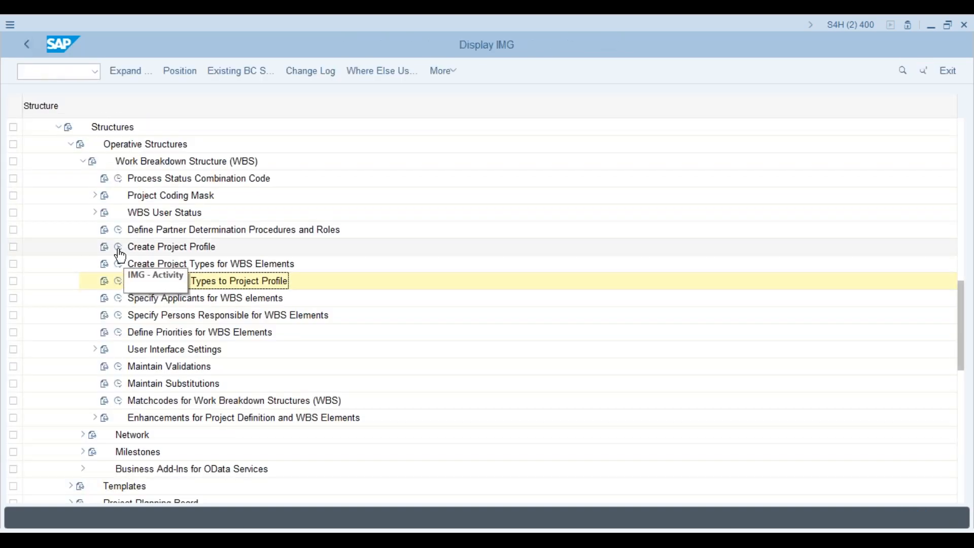
left_click(119, 247)
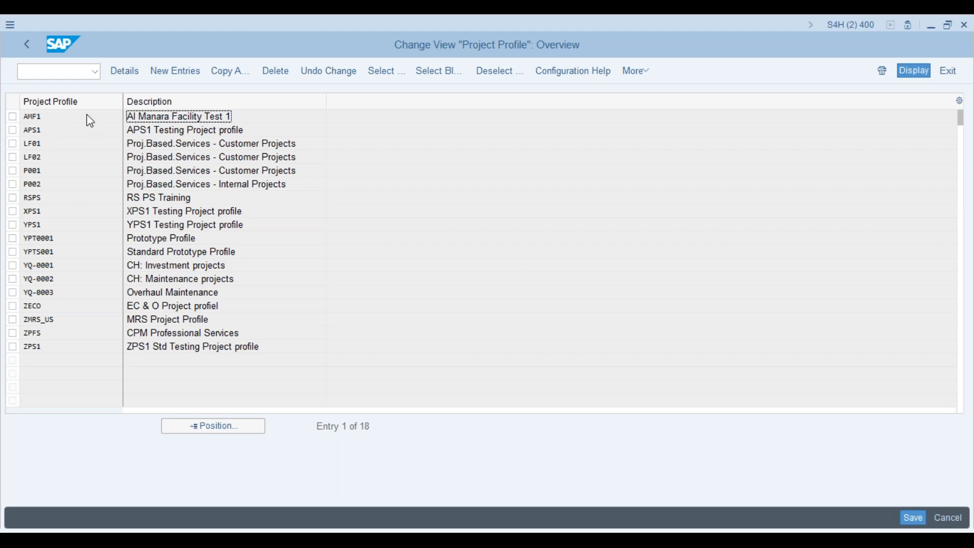
double_click(72, 133)
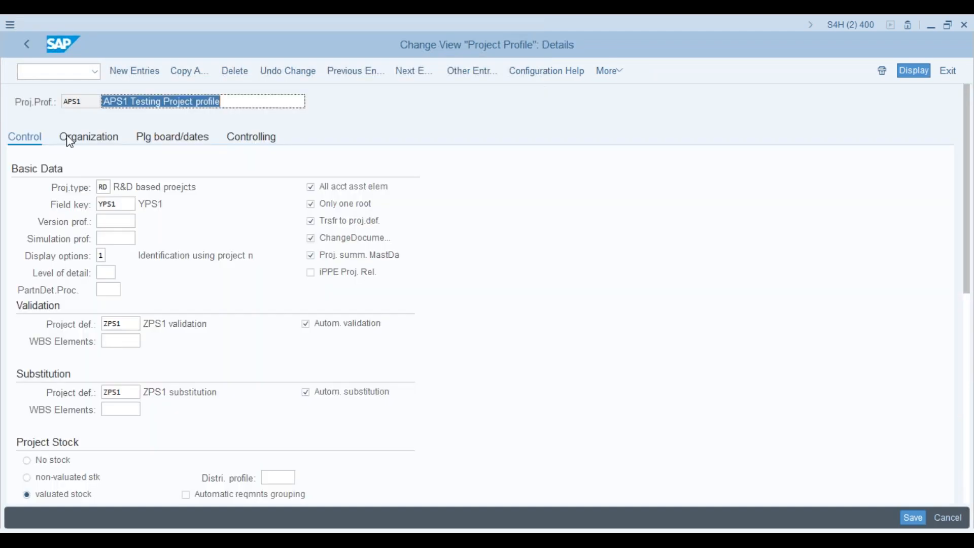
- Set APS1's project type to AS from the value list and check field key YPS1
left_click(108, 187)
left_click(116, 190)
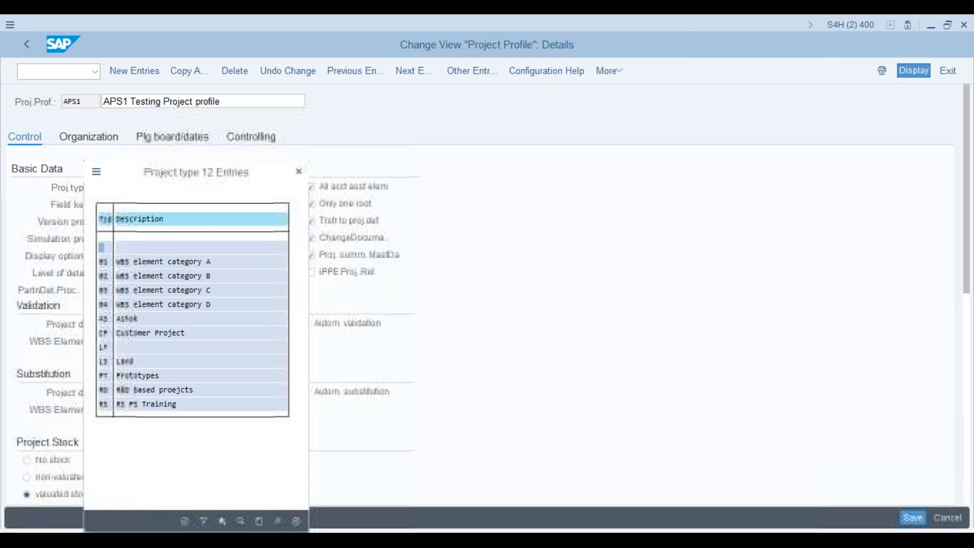
left_click(104, 321)
double_click(104, 320)
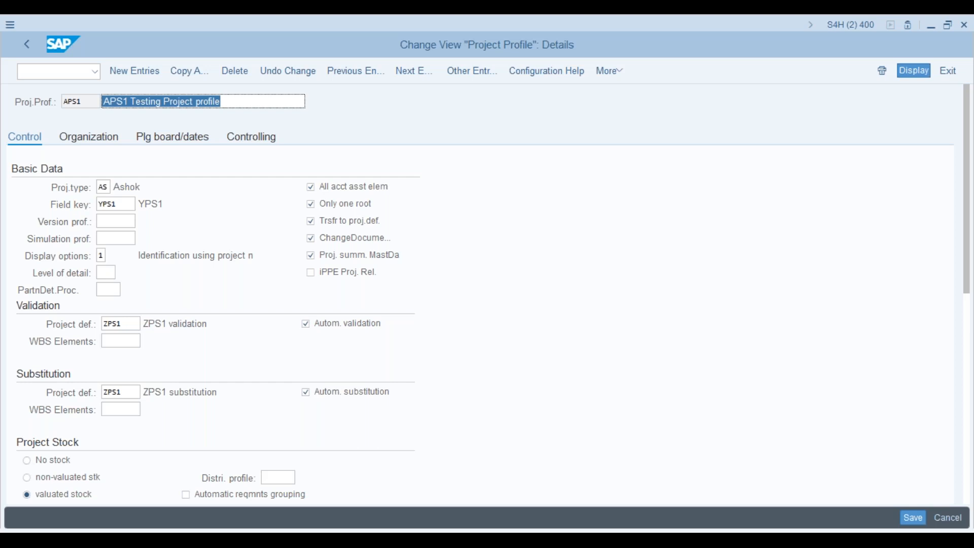
left_click(116, 204)
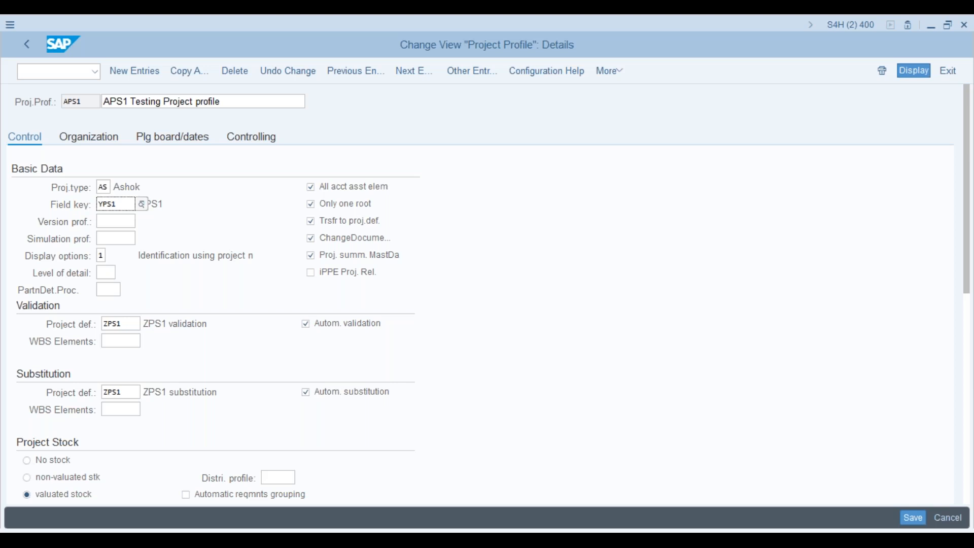
key("alt+Tab")
- Replace WBS element AMP-0001's user field key YPS1 with 0000001 so Text, Quantity, Value, Date and Indicator fields appear
left_click(124, 159)
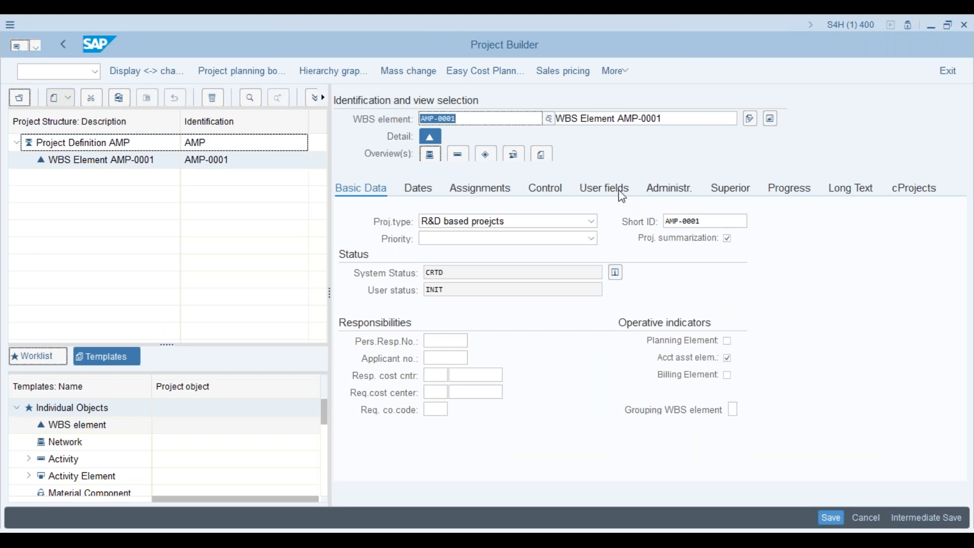
left_click(619, 193)
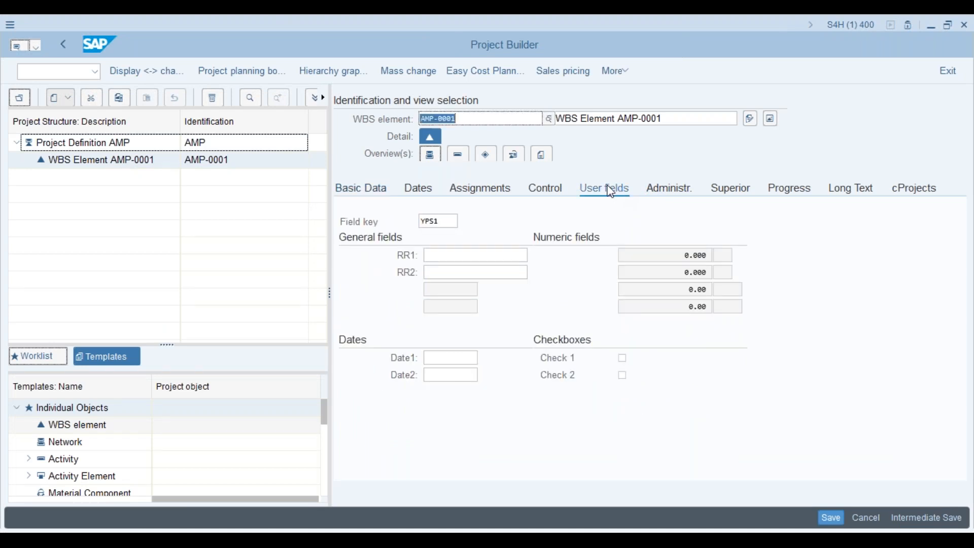
left_click(450, 220)
key("BackSpace")
key("BackSpace")
key("BackSpace")
key("BackSpace")
left_click(465, 221)
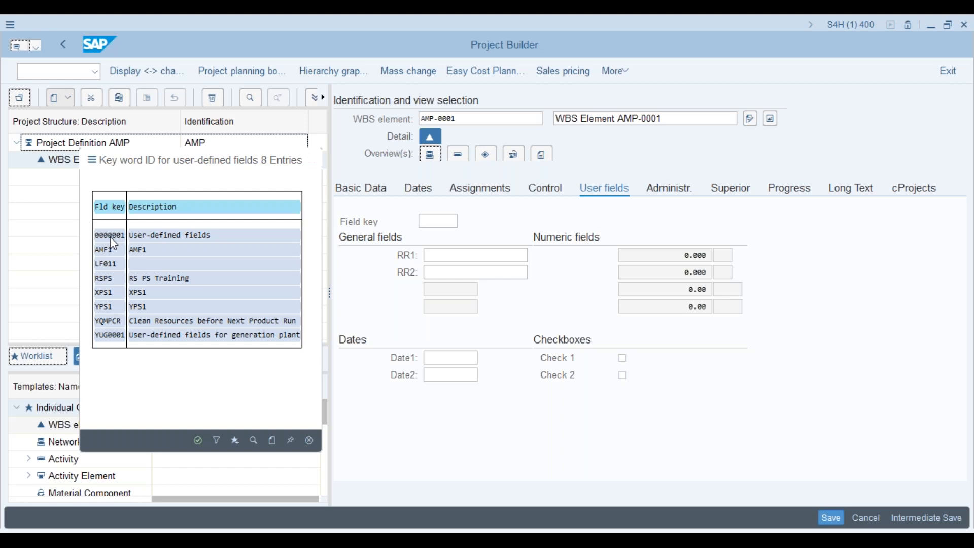
left_click(110, 237)
key("Return")
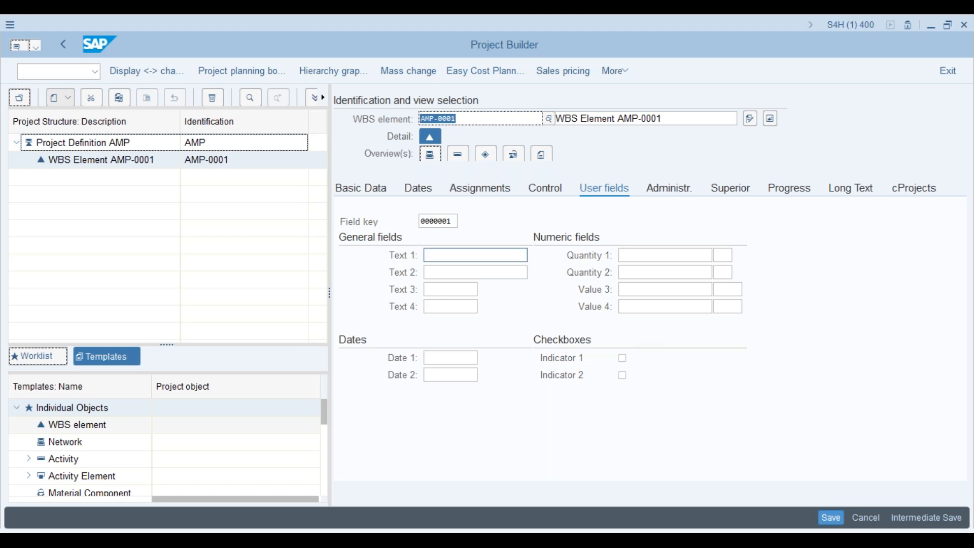
- Inspect AMP-0001's Text 1 field, then view its assignments: CO area L000, company code L100, plant L10
left_click(486, 254)
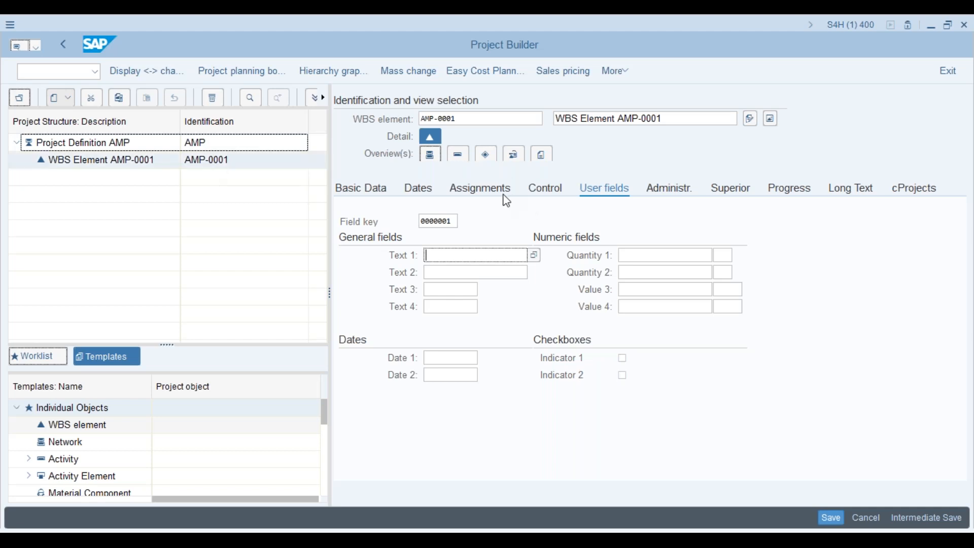
left_click(494, 192)
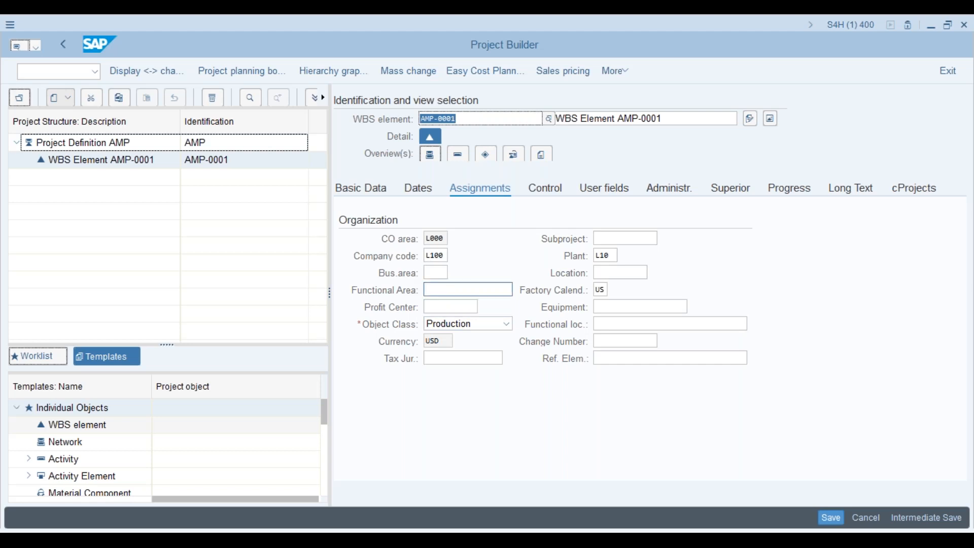
- Review AMP-0001's Control data, then go back to its empty user fields under key 0000001
left_click(554, 193)
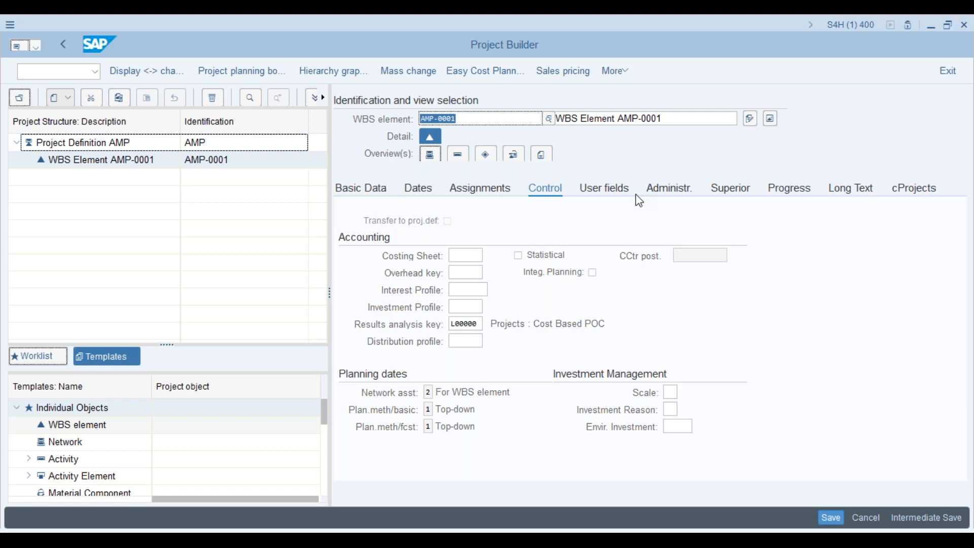
left_click(613, 187)
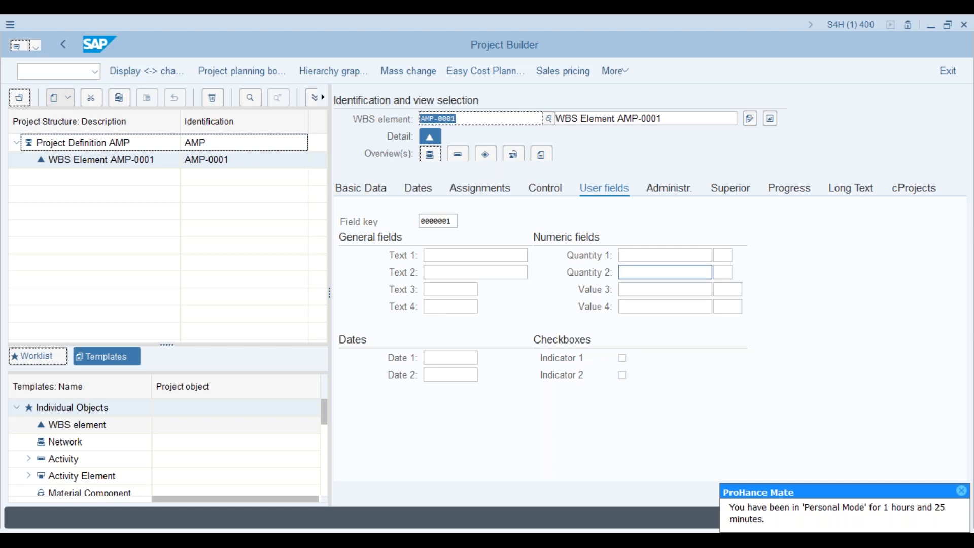
- Save the APS1 project profile under the customizing request, then expand WBS User Interface Settings in the IMG
key("alt+Tab")
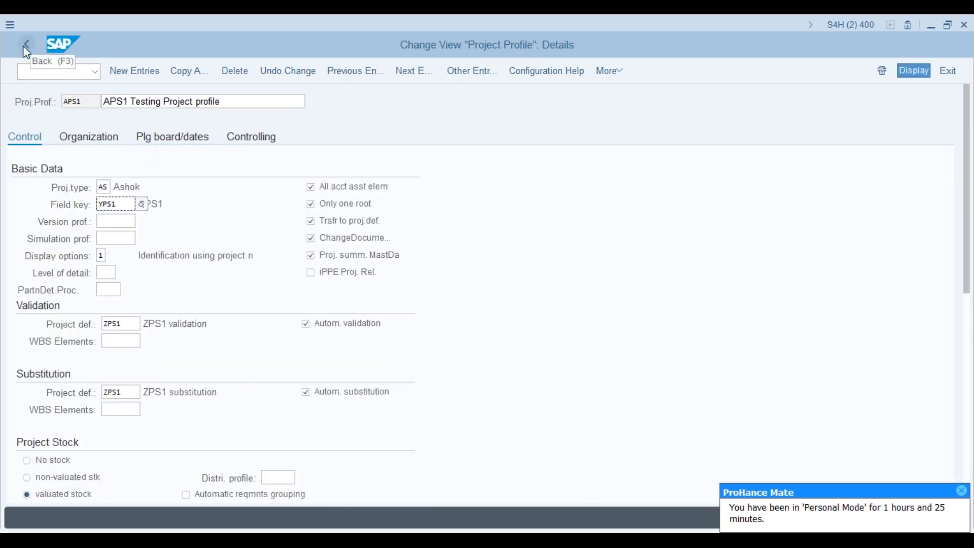
left_click(25, 48)
left_click(26, 49)
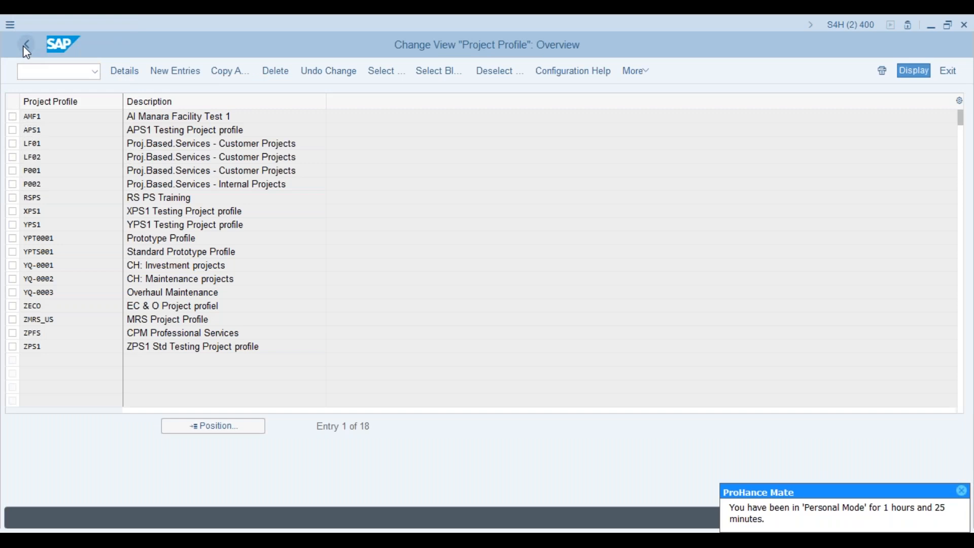
left_click(212, 283)
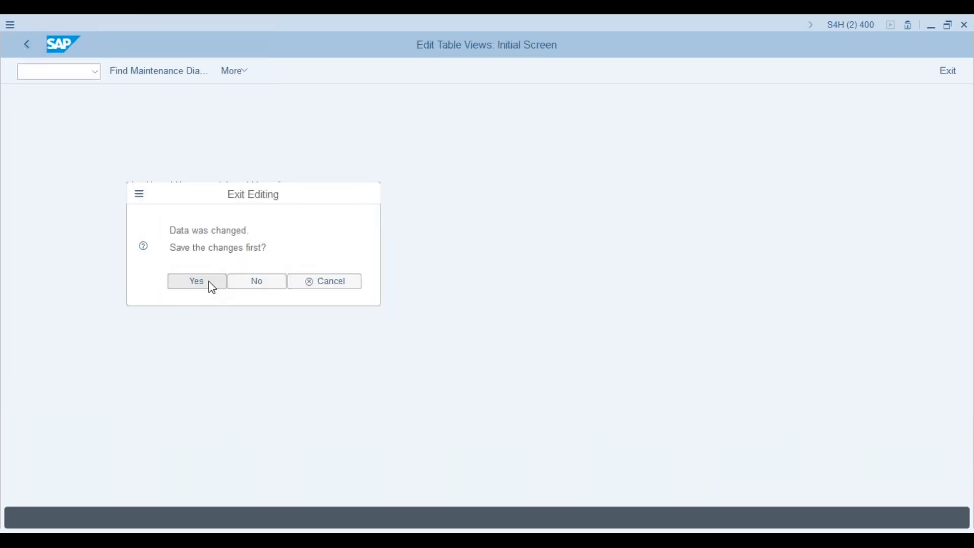
left_click(202, 264)
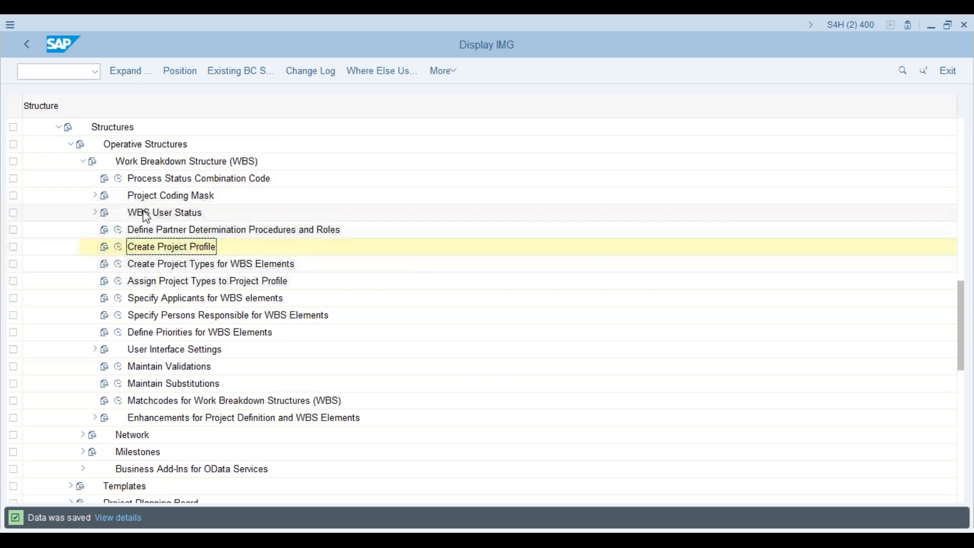
left_click_drag(961, 315, 964, 330)
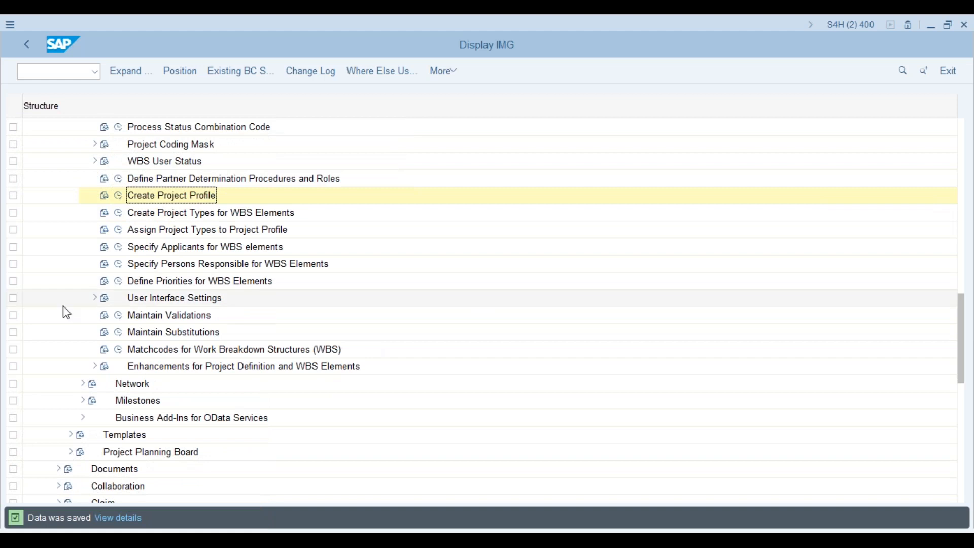
left_click(94, 297)
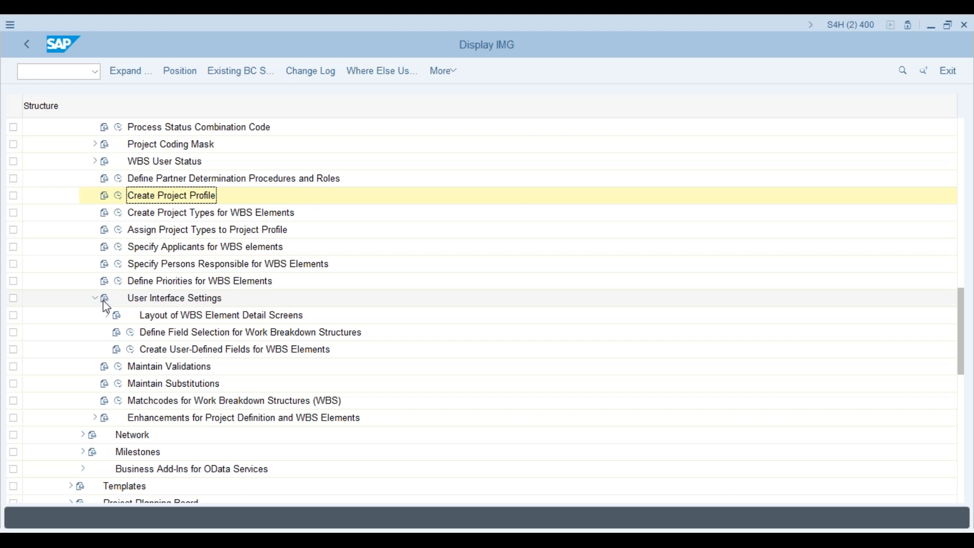
- Review the 8 WBS user field keys (0000001 to YUG0001), then switch to the training PDF
left_click(131, 349)
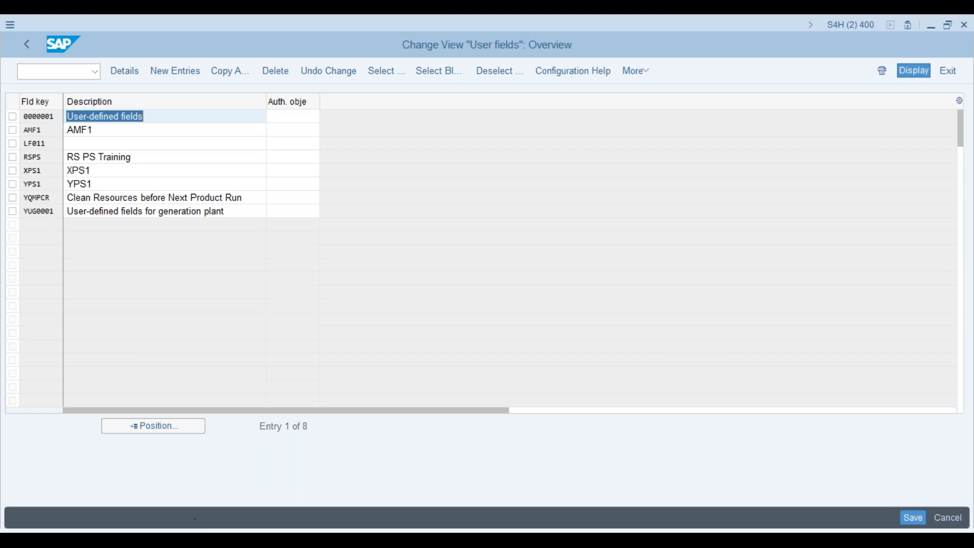
left_click(198, 540)
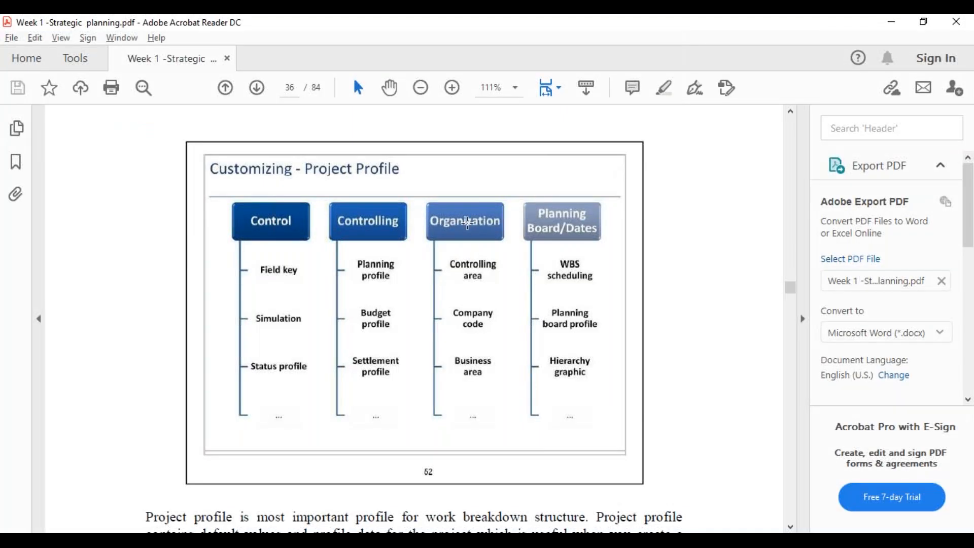
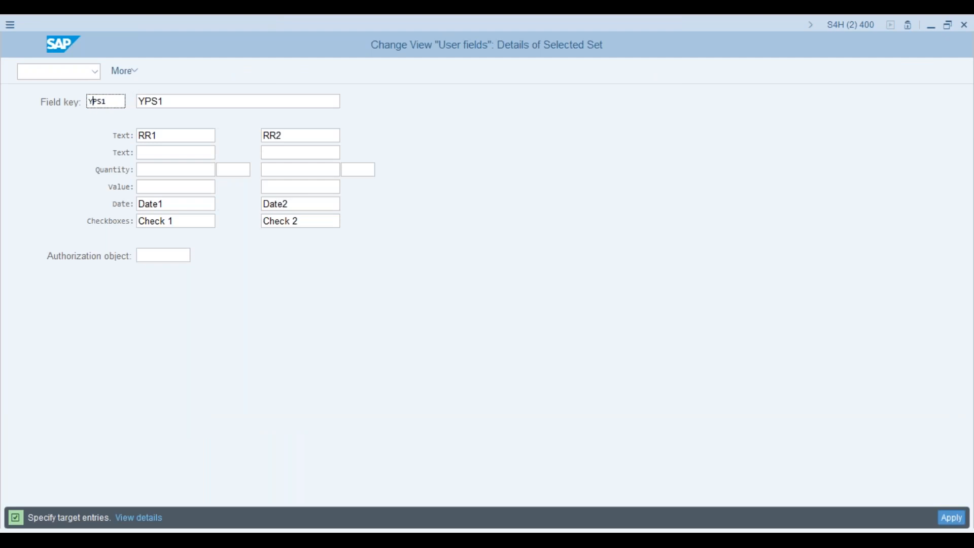
- Change the copied set's field key and description from YPS1 to APS1
key("BackSpace")
type("A")
left_click(144, 102)
key("BackSpace")
type("A")
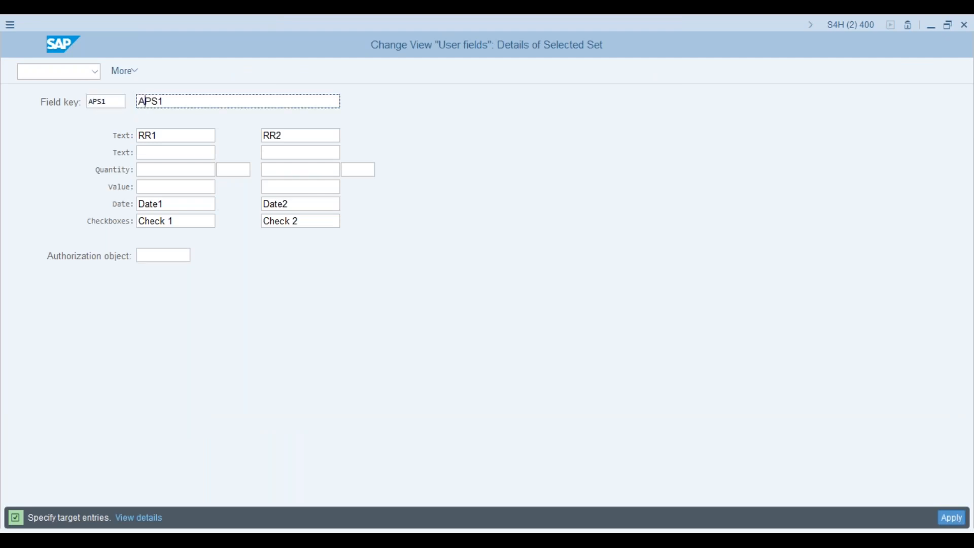
left_click(144, 136)
left_click(159, 256)
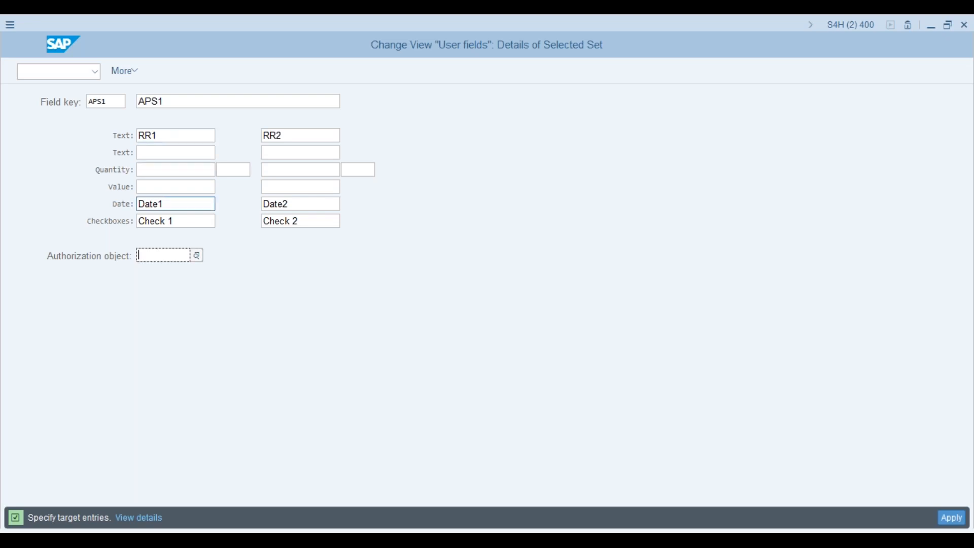
- Rename the two text field labels from RR1/RR2 to L1 and L2
left_click(164, 135)
key("BackSpace")
key("BackSpace")
key("BackSpace")
type("PM")
left_click(294, 136)
key("BackSpace")
key("BackSpace")
key("BackSpace")
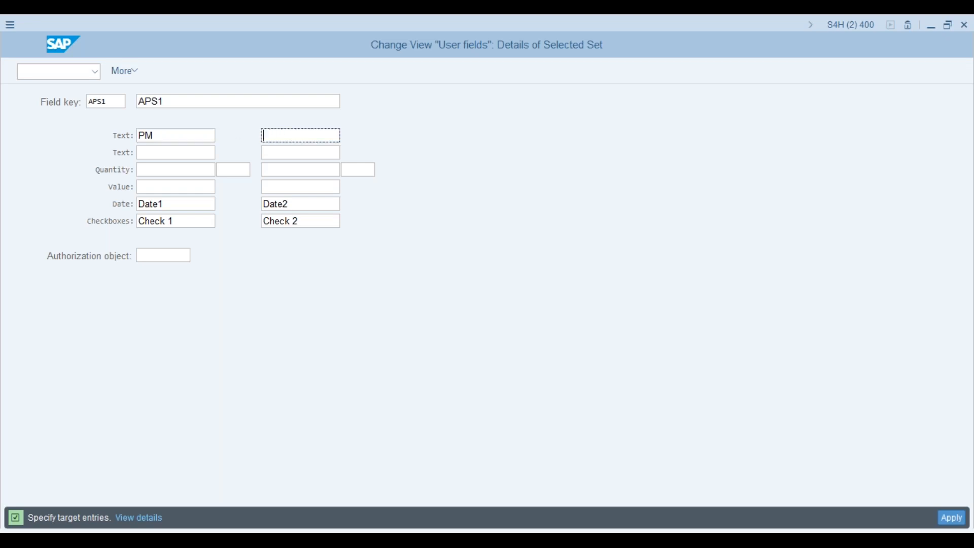
type("PM2")
left_click(212, 136)
type("1")
key("BackSpace")
key("BackSpace")
key("BackSpace")
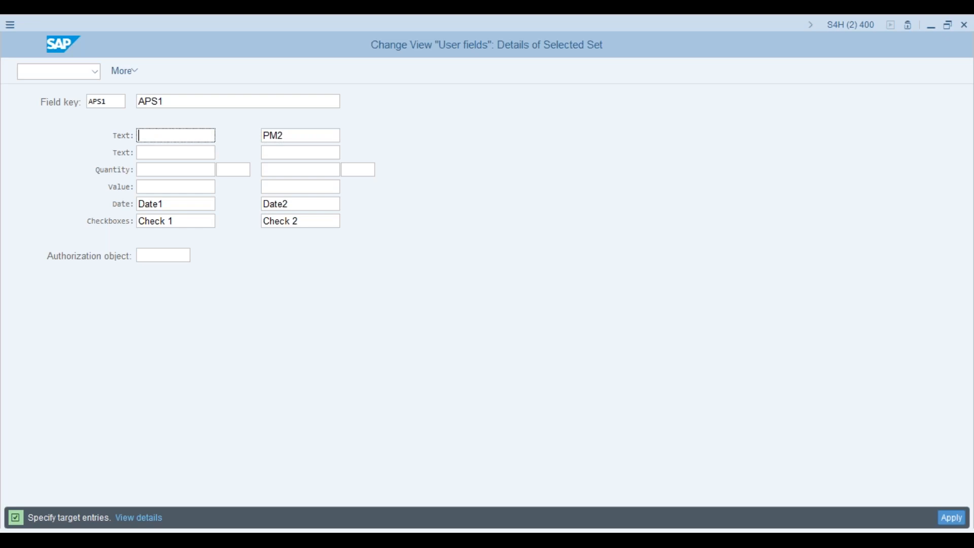
type("L1")
left_click(296, 136)
key("BackSpace")
key("BackSpace")
key("BackSpace")
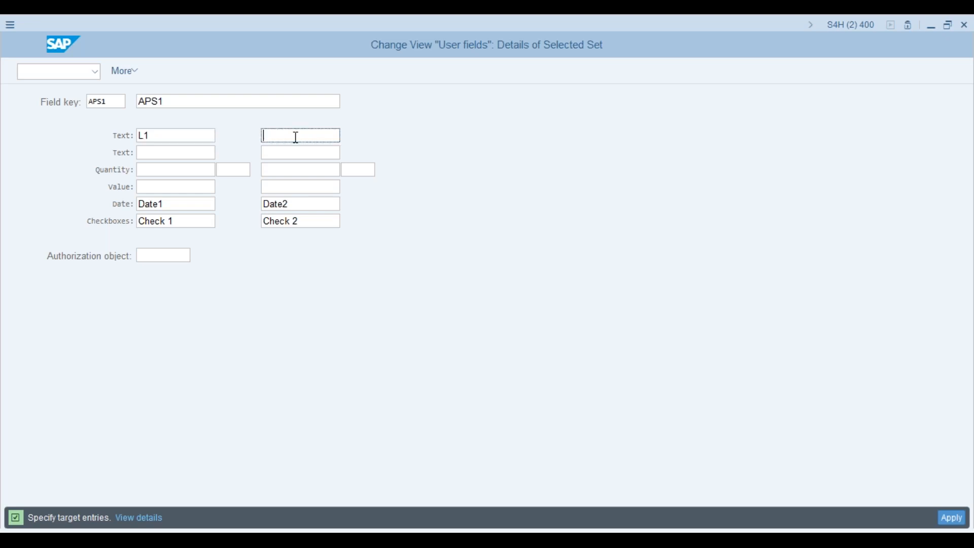
type("L2")
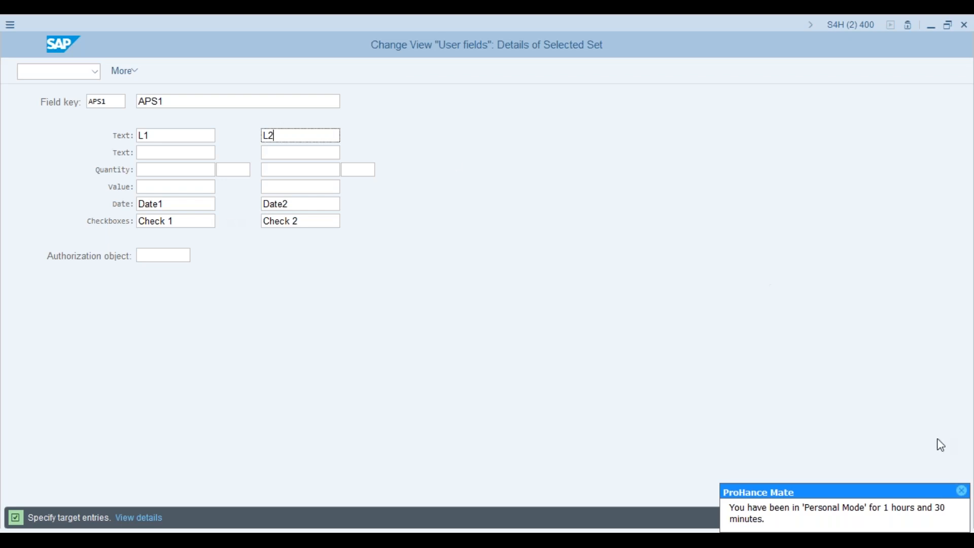
- Apply the label changes and save the APS1 entry under the customizing request
left_click(960, 491)
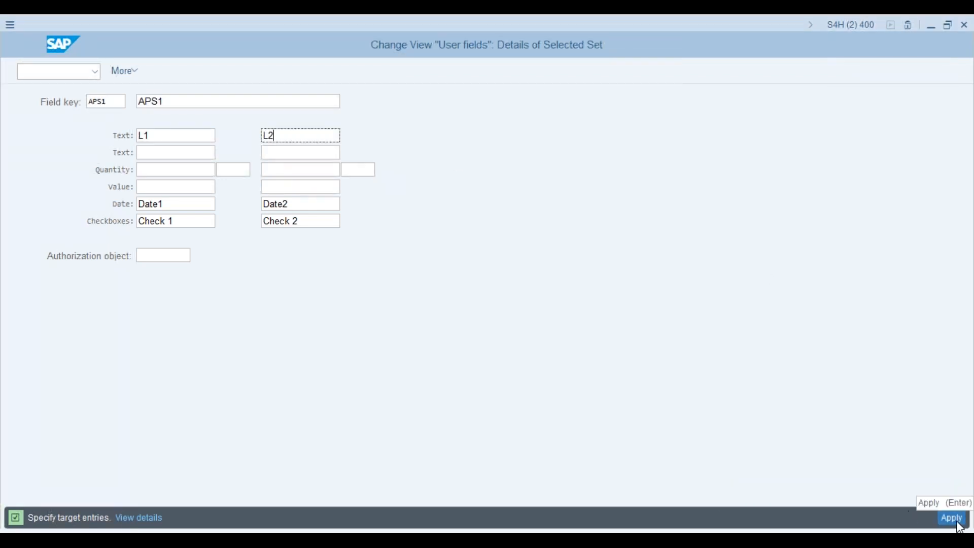
left_click(961, 525)
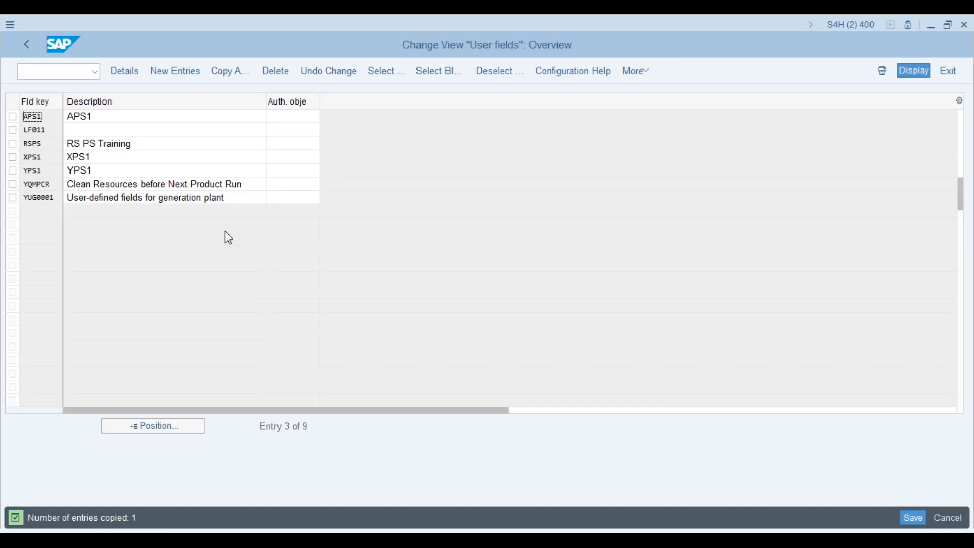
left_click(913, 517)
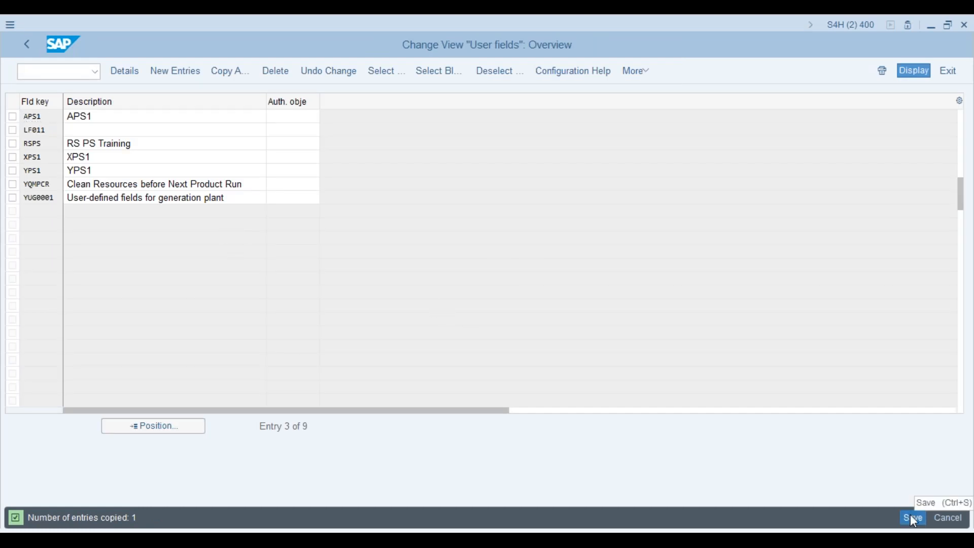
left_click(202, 265)
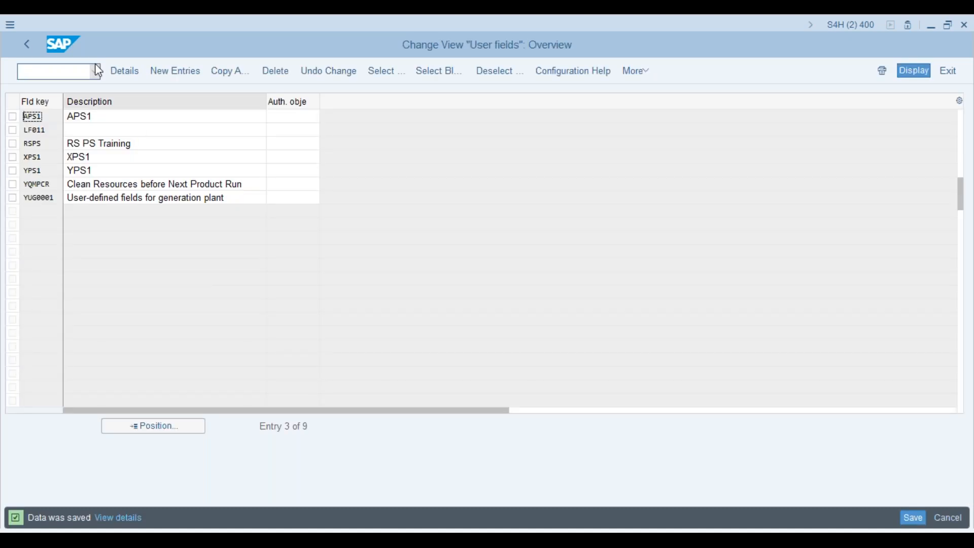
left_click(27, 47)
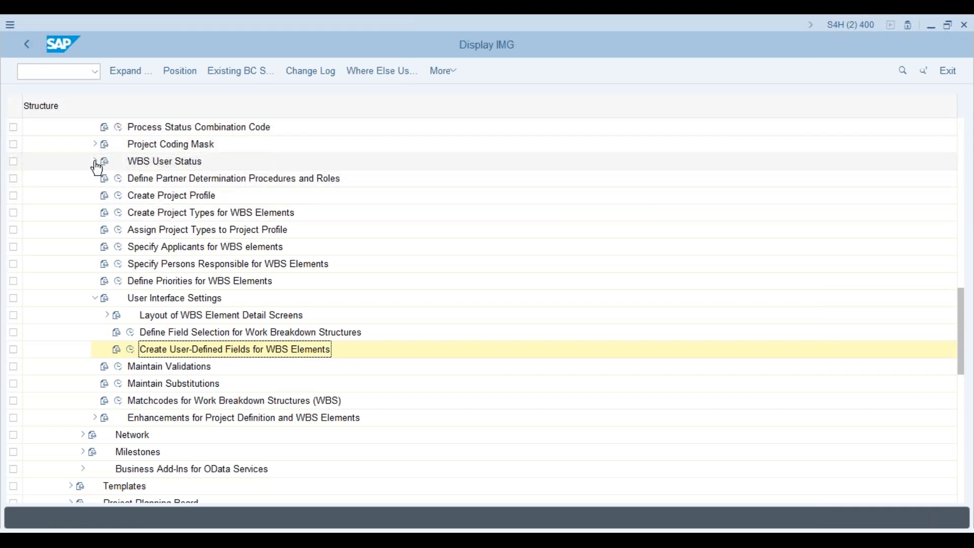
- Change profile APS1's field key from YPS1 to APS1 and save it under the customizing request
left_click(119, 196)
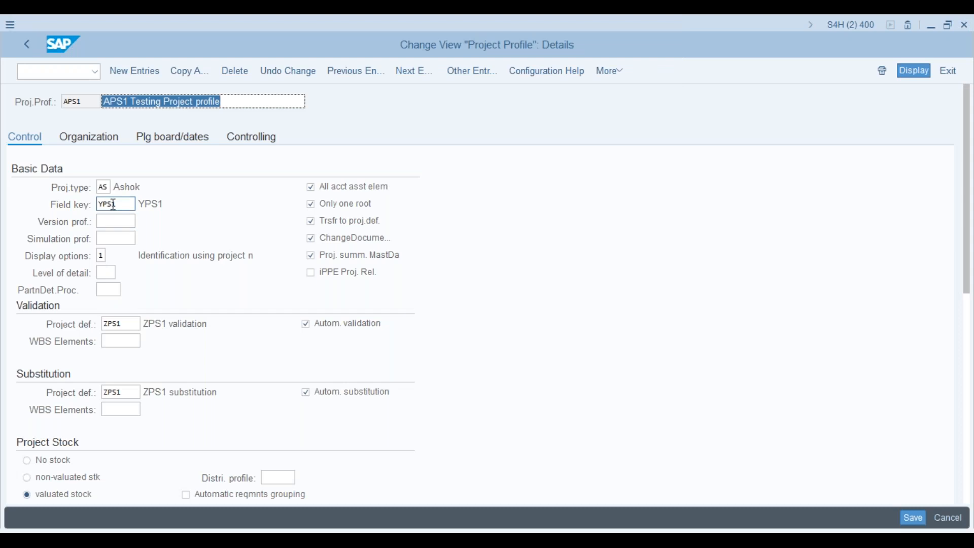
left_click(112, 205)
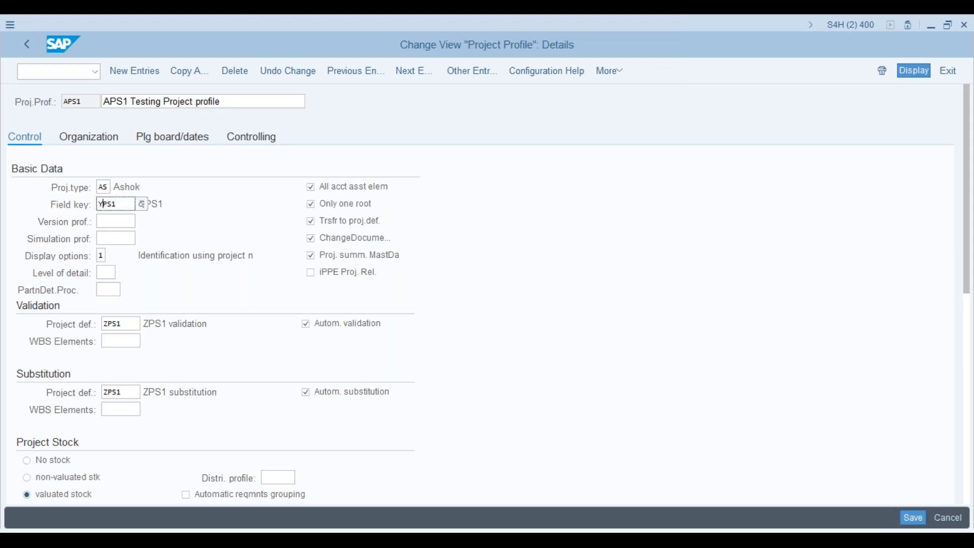
key("Delete")
type("A")
key("Return")
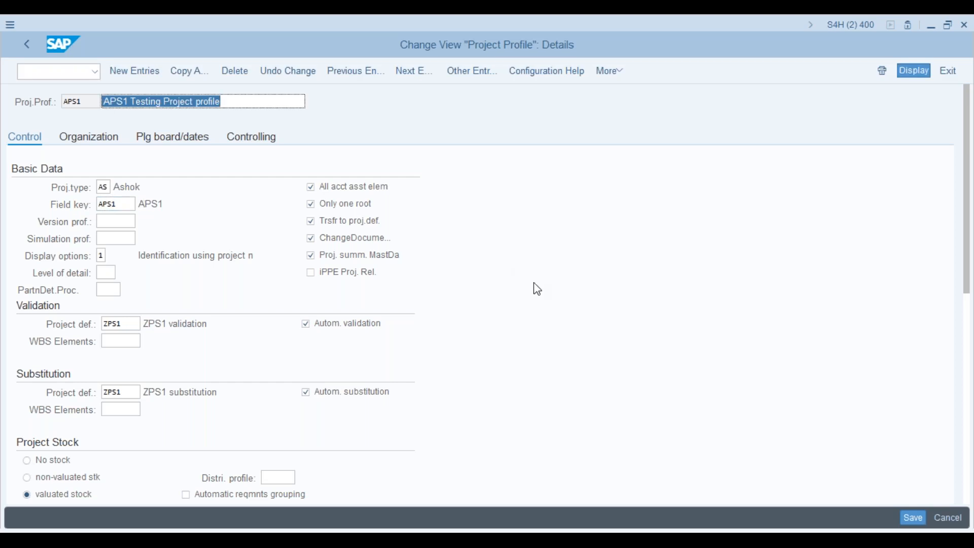
left_click(914, 517)
left_click(201, 263)
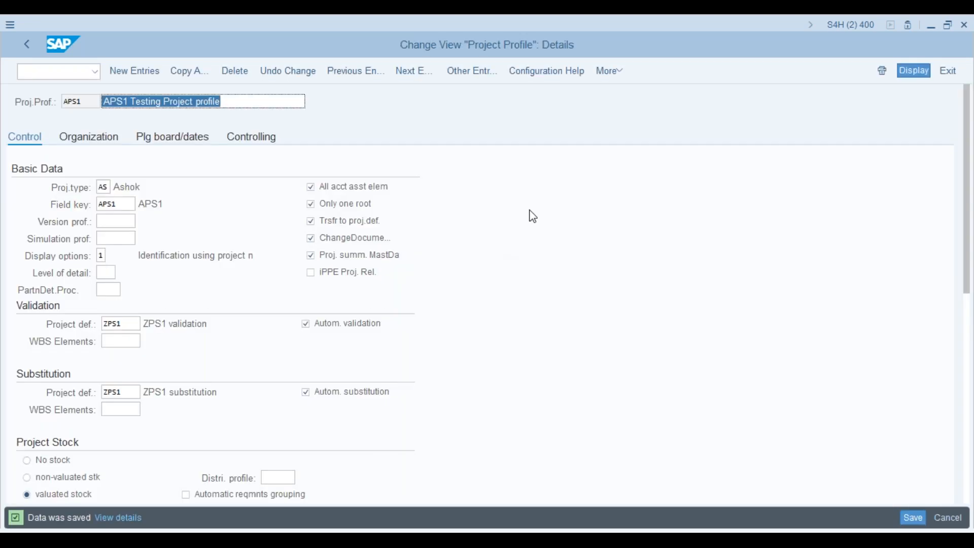
key("alt+Tab")
key("alt+Tab")
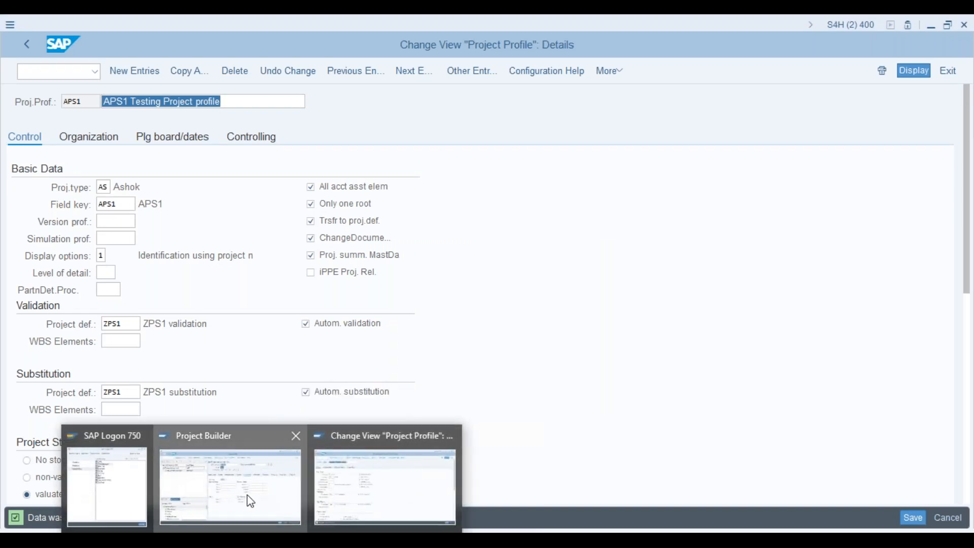
- Leave Project Builder with /n and run transaction se24
left_click(248, 496)
left_click(248, 495)
left_click(46, 71)
type("/n")
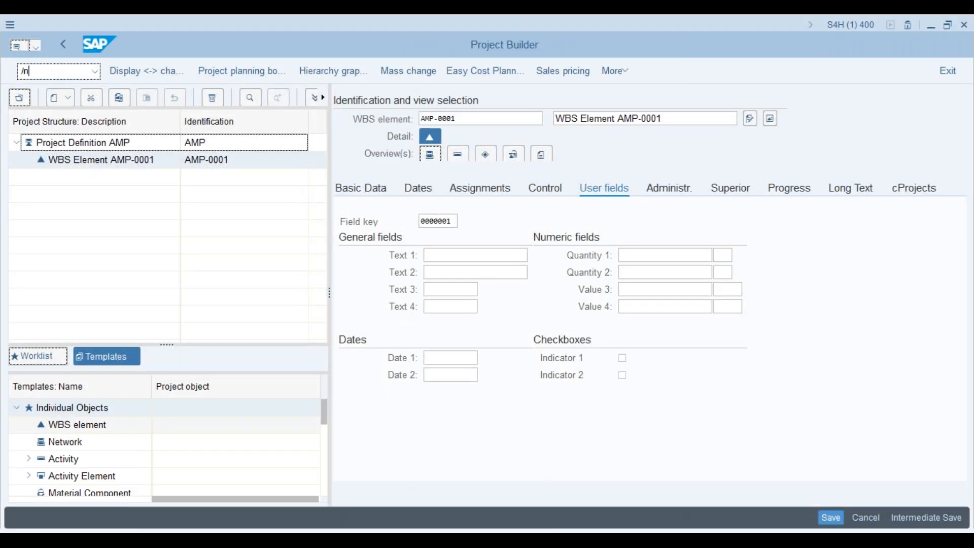
key("Return")
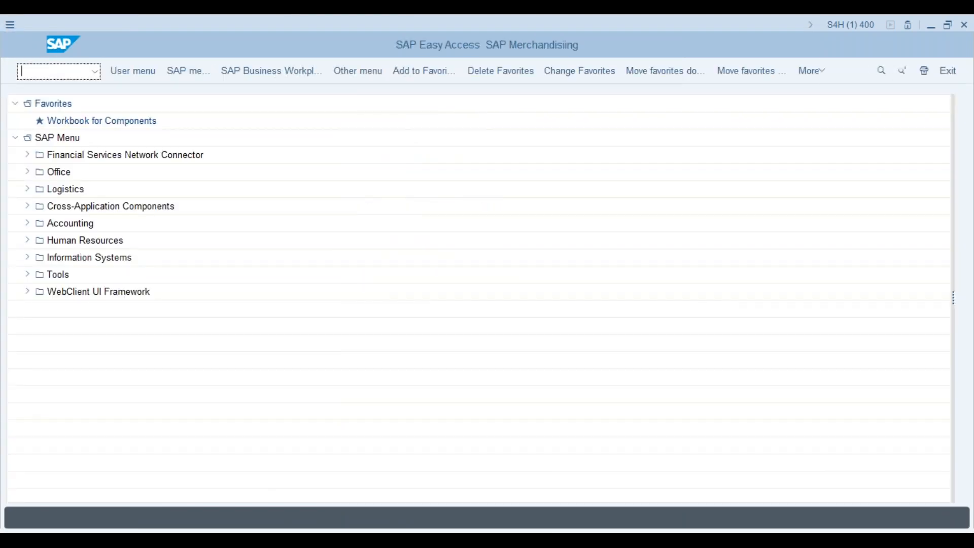
type("se24")
key("Return")
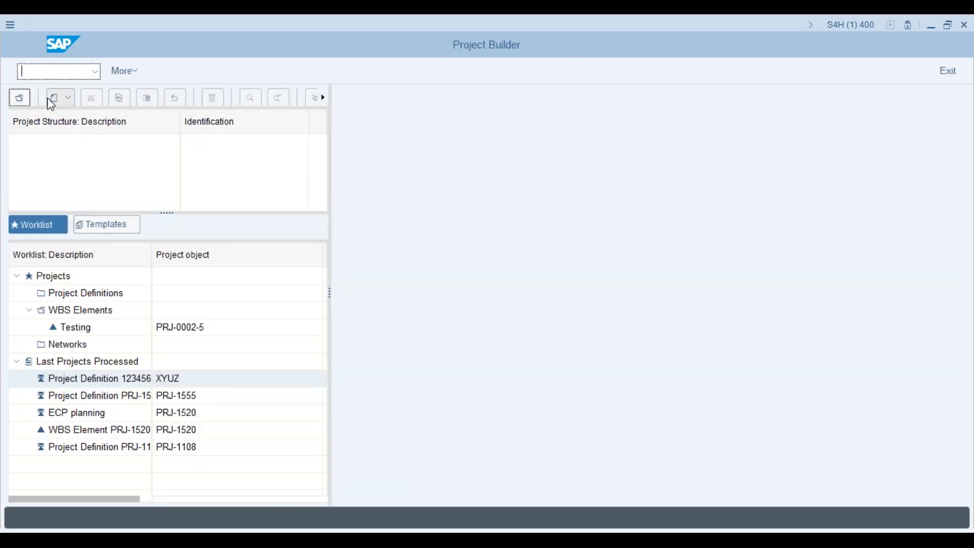
- Start a new project numbered PRJ-2000 with description 'Testing proejct'
left_click(57, 100)
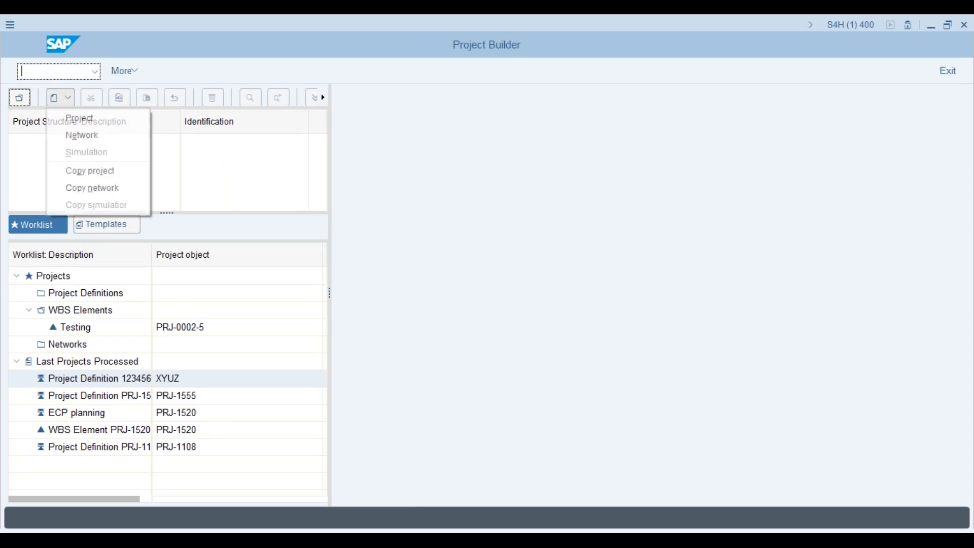
left_click(104, 122)
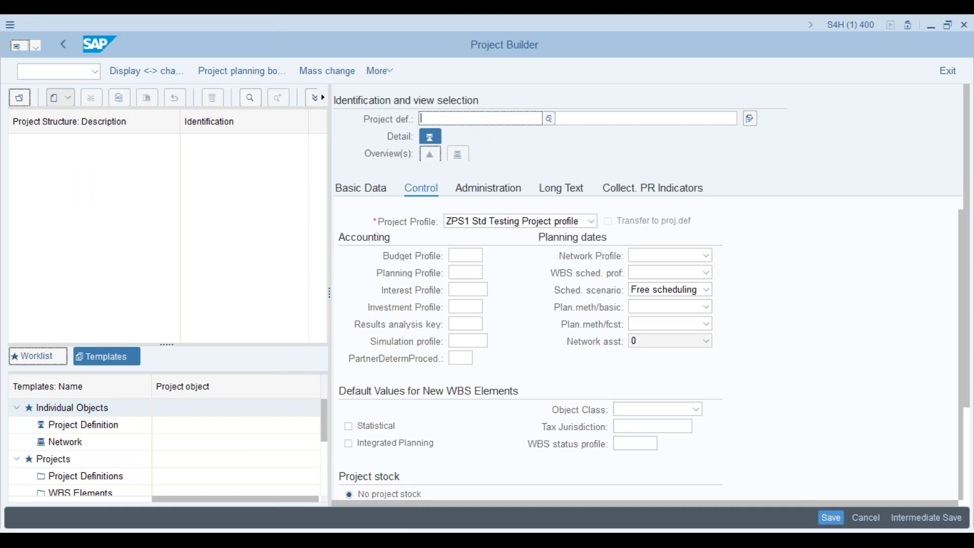
type("P")
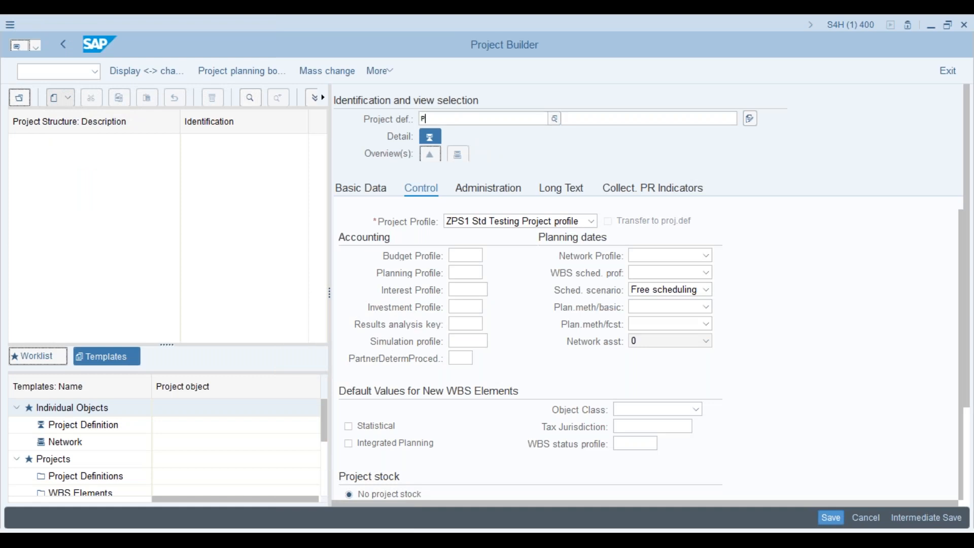
type("rj")
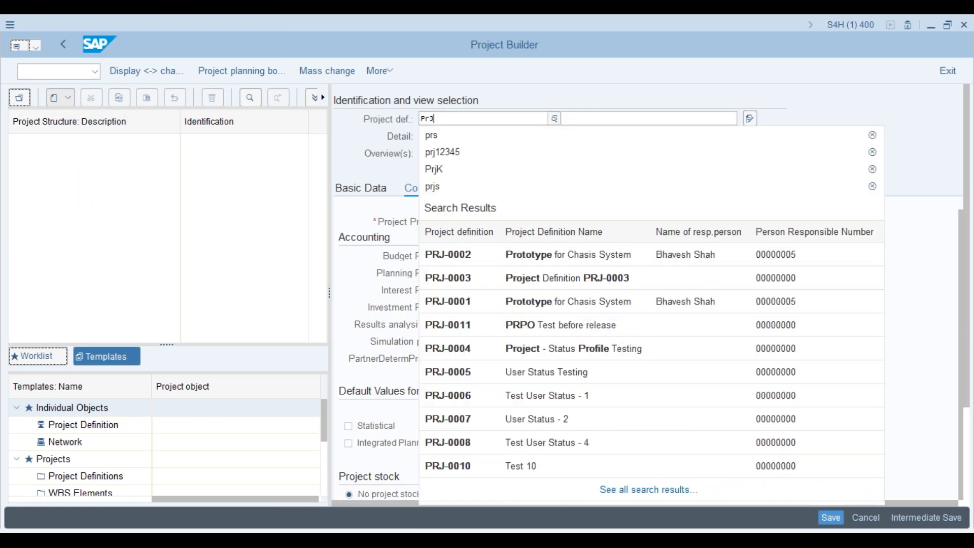
key("BackSpace")
key("BackSpace")
type("RJ")
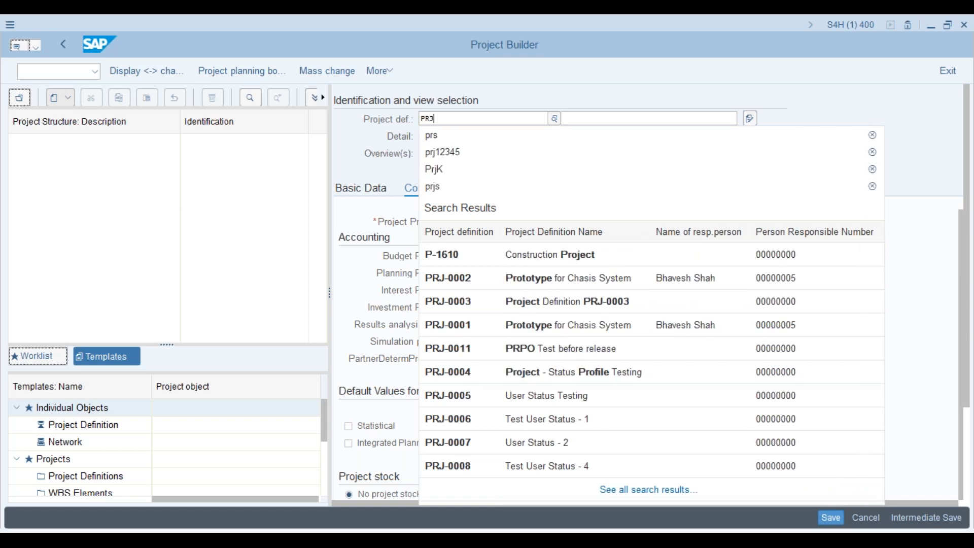
type("-")
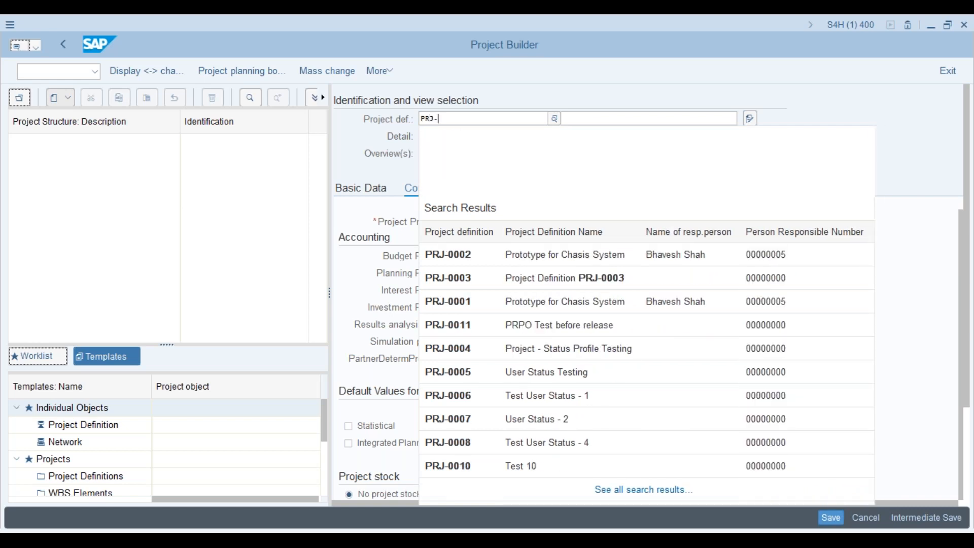
type("200")
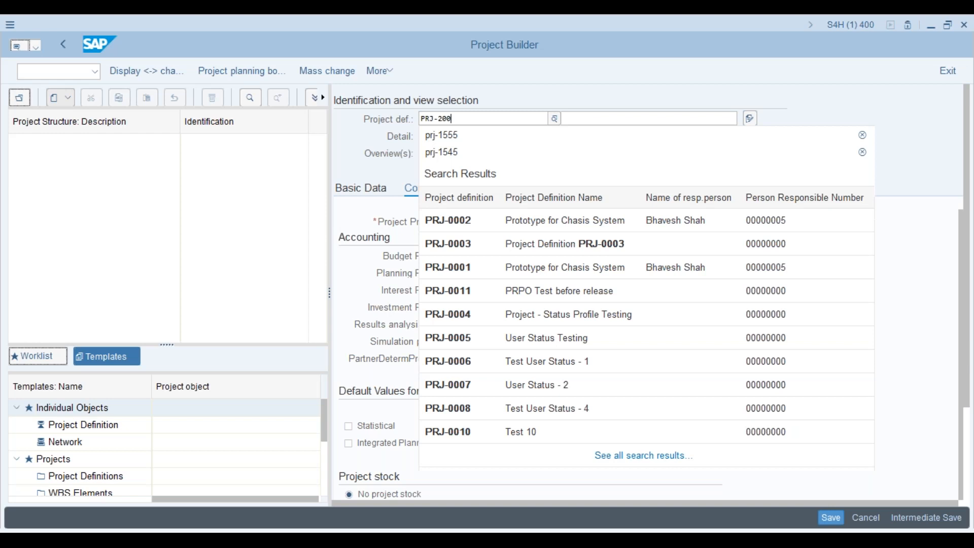
type("0")
key("Return")
left_click(591, 118)
type("Te")
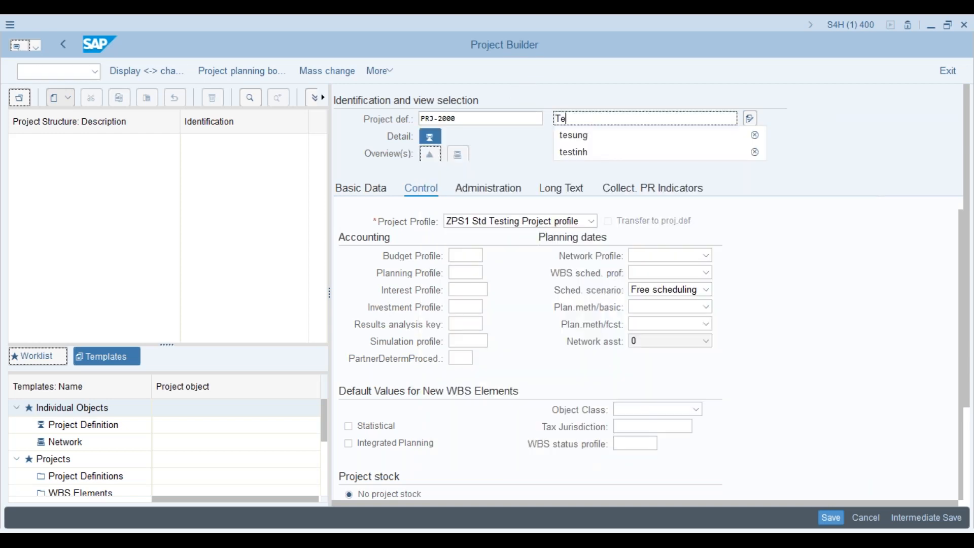
type("sting proejct")
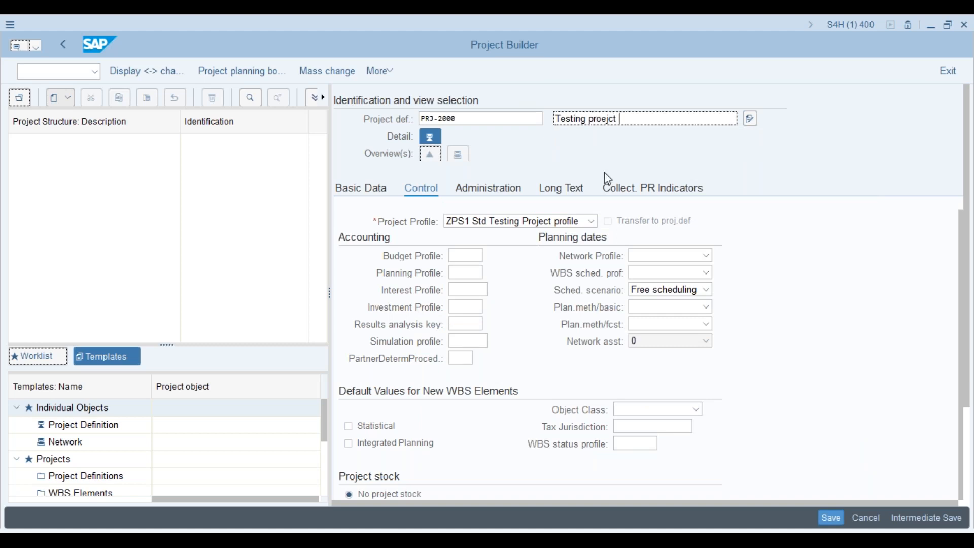
- Select the APS1 Testing Project profile for the new project
left_click(592, 222)
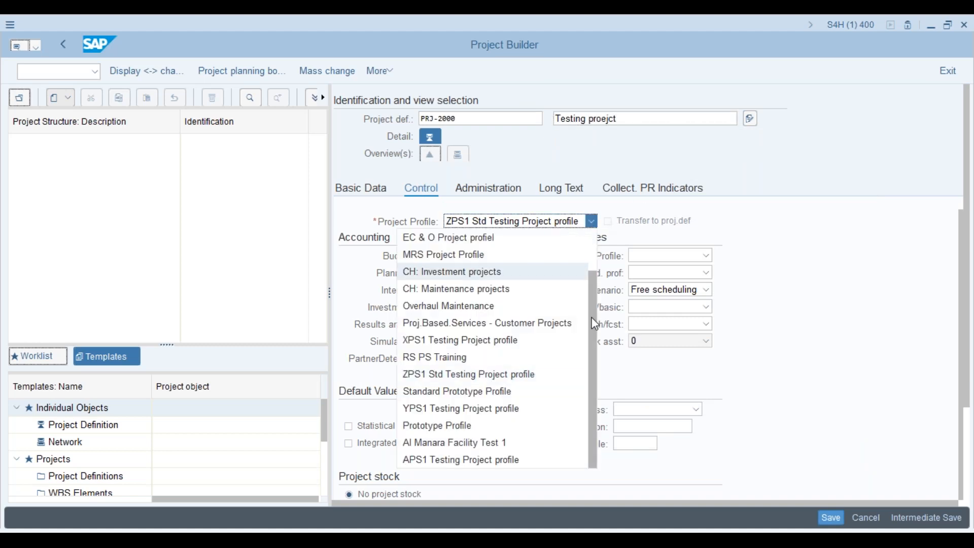
left_click_drag(591, 295, 588, 357)
left_click(475, 463)
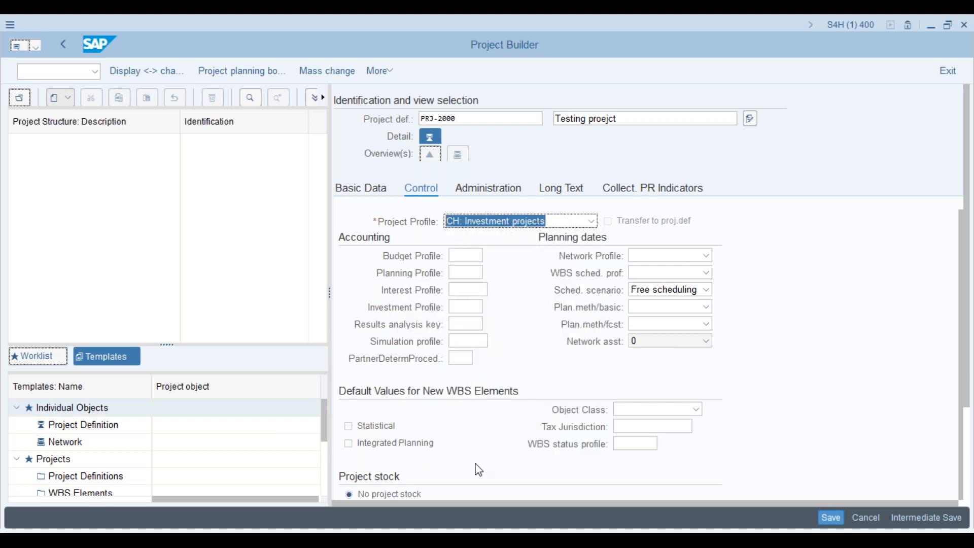
left_click(592, 221)
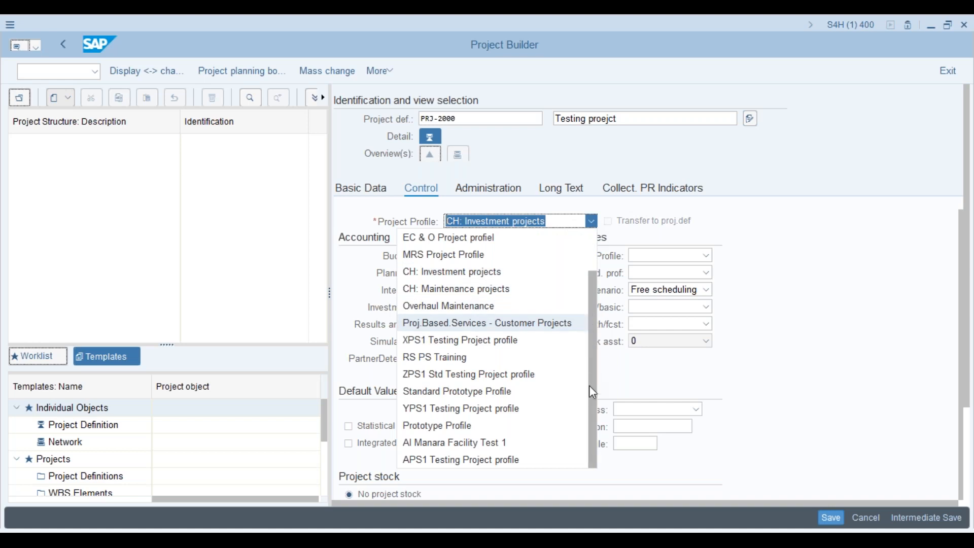
left_click(502, 463)
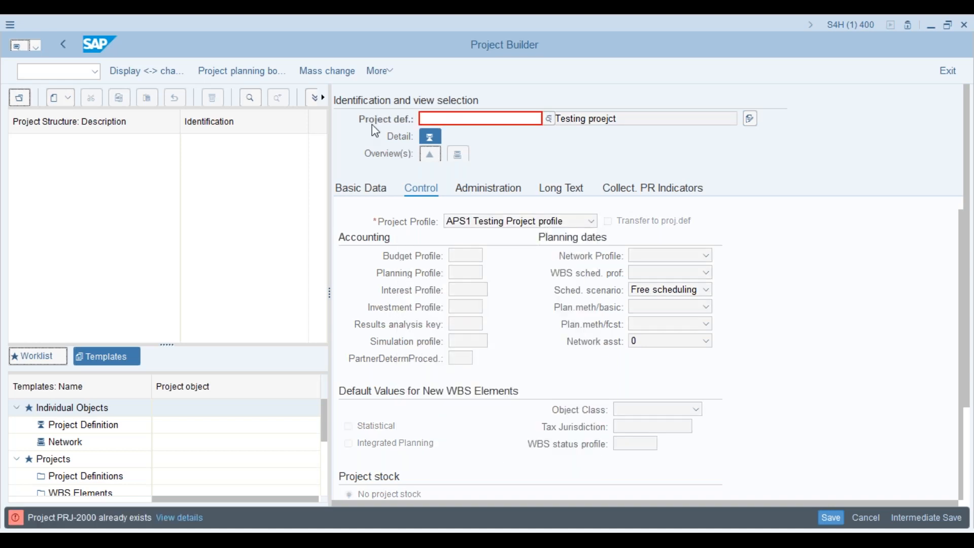
- Correct the project number to PRJ-201 and create the project
left_click(439, 121)
left_click(442, 134)
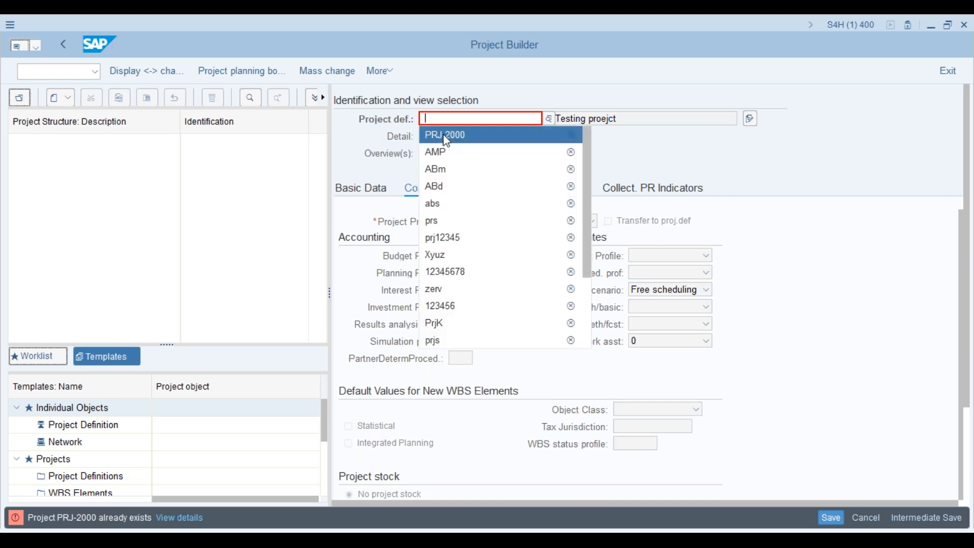
key("BackSpace")
key("BackSpace")
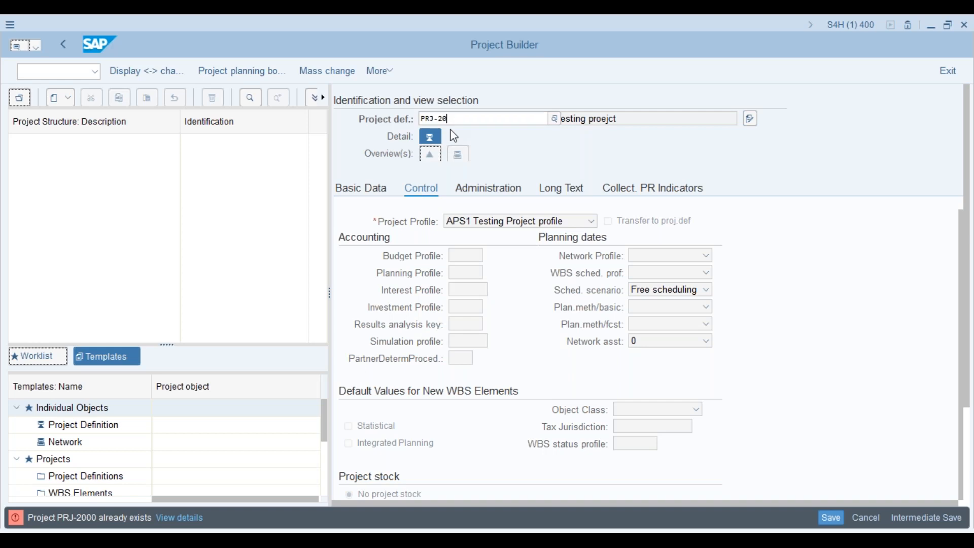
type("1")
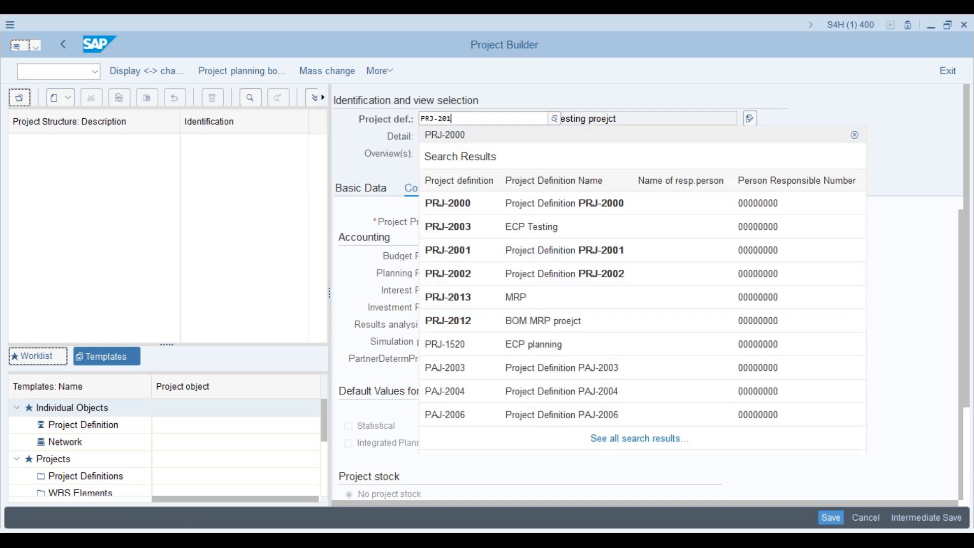
key("Return")
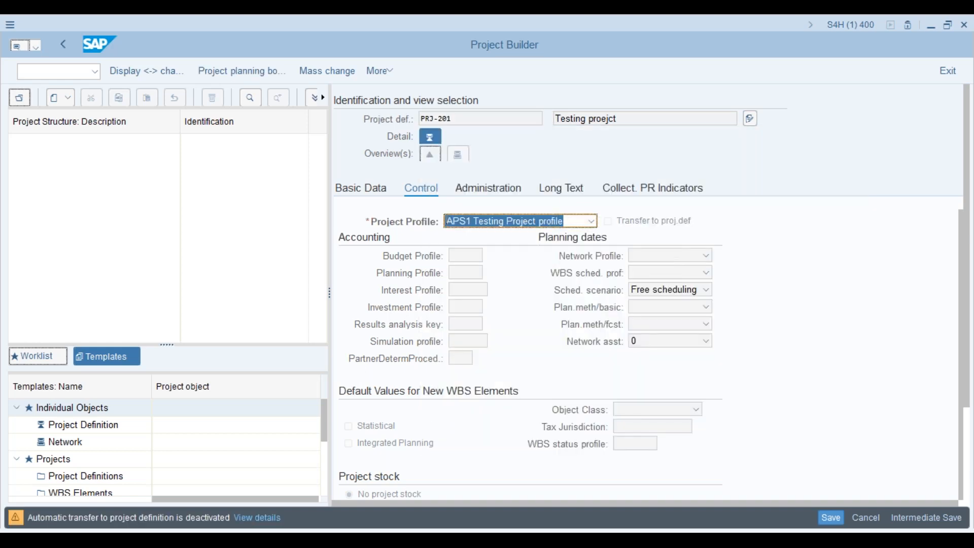
key("Return")
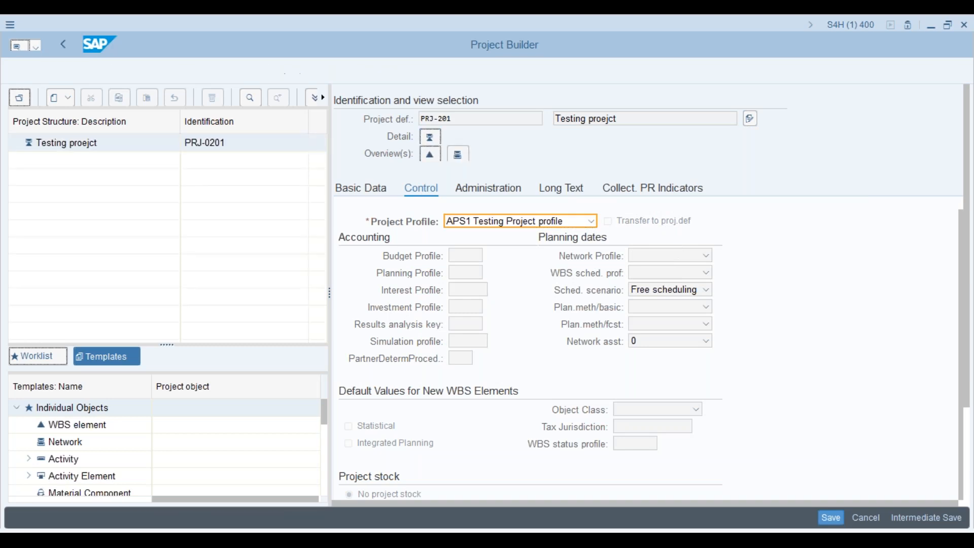
- Add WBS element PRJ-0201 under the Testing proejct project, dropping the -1 suffix
right_click(99, 147)
mouse_move(169, 153)
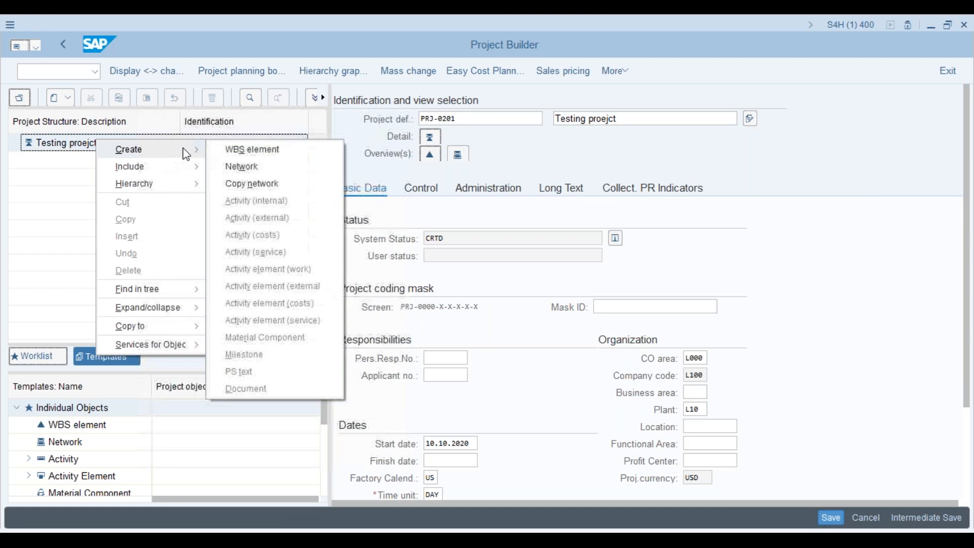
left_click(238, 149)
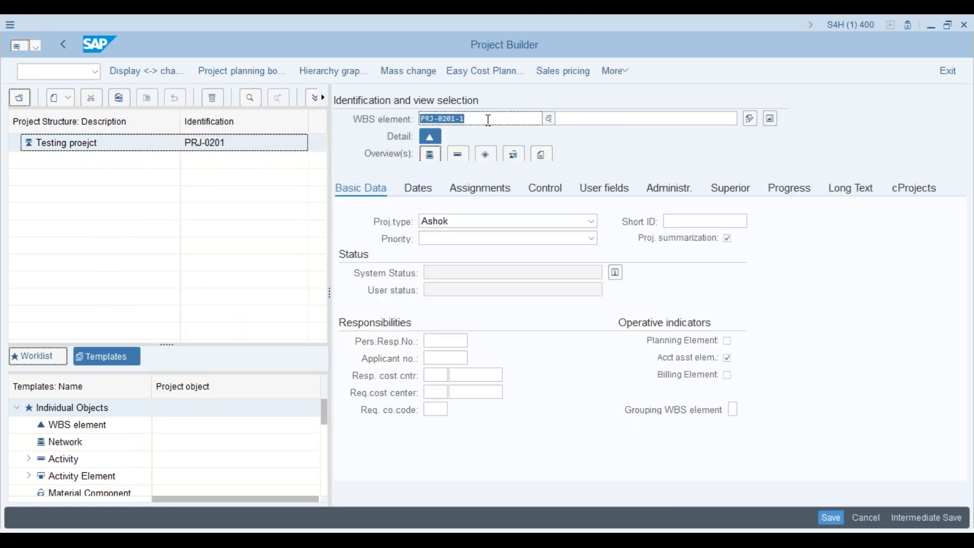
key("End")
key("BackSpace")
key("BackSpace")
key("Return")
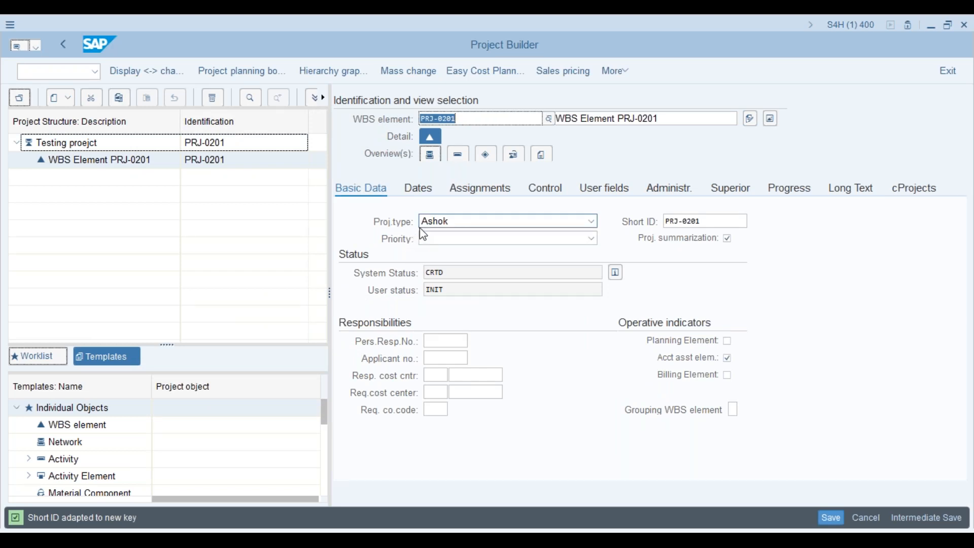
left_click(615, 193)
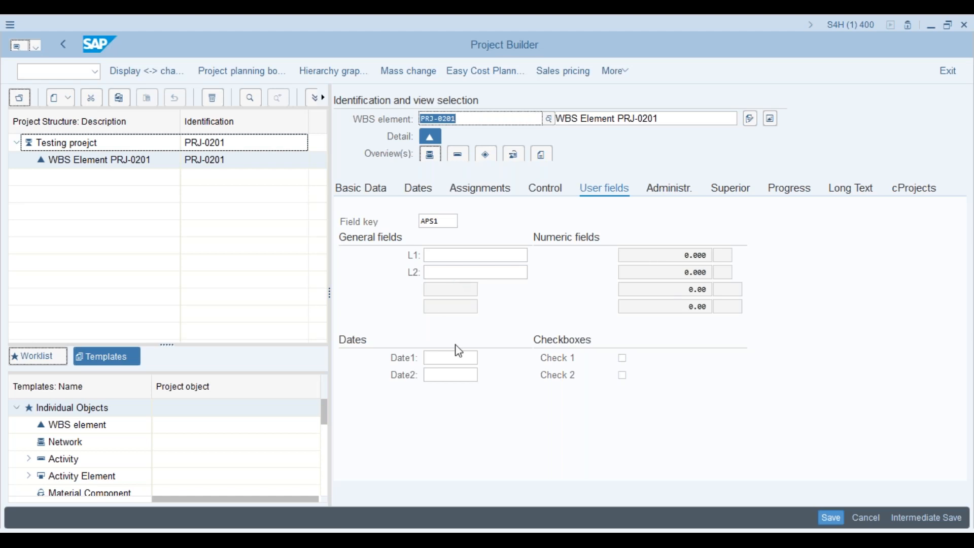
- Enter 'ok' in PRJ-0201's L1 user field, then show its Basic Data
left_click(470, 252)
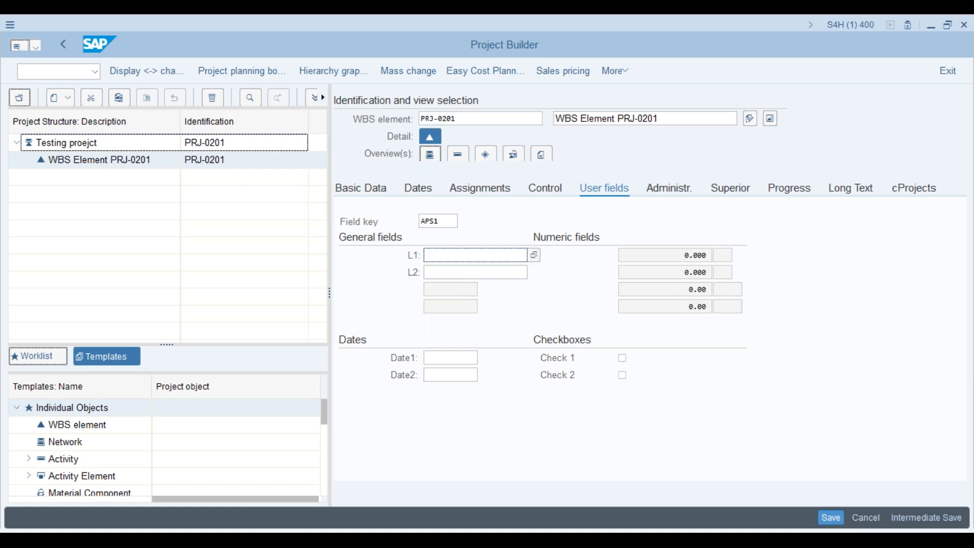
type("ok")
left_click(464, 272)
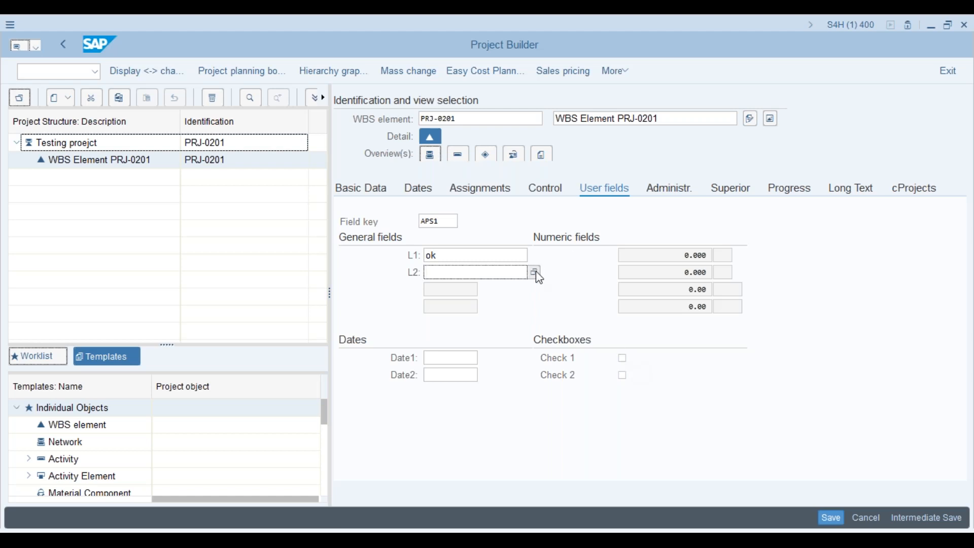
left_click(378, 190)
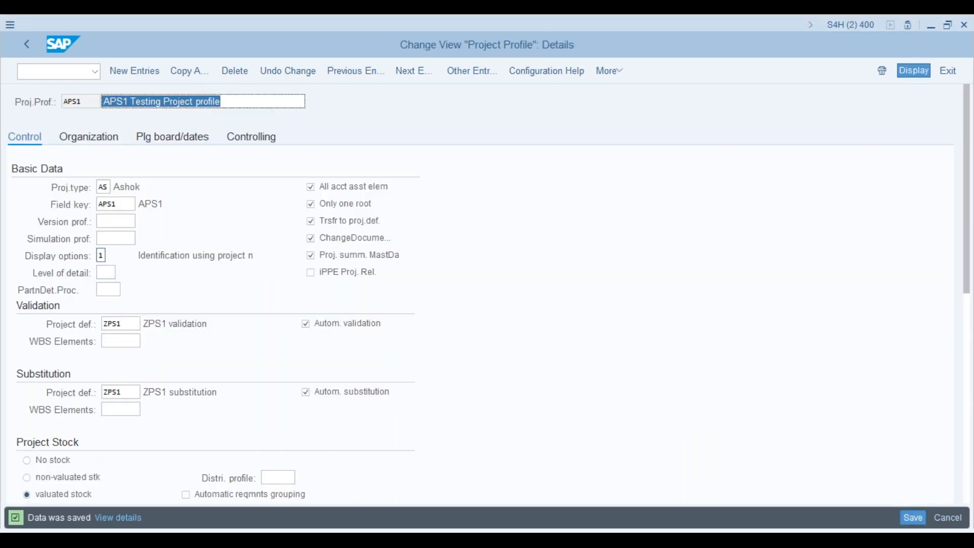
- Set the APS1 profile's level of detail to 3 instead of 999
left_click(101, 256)
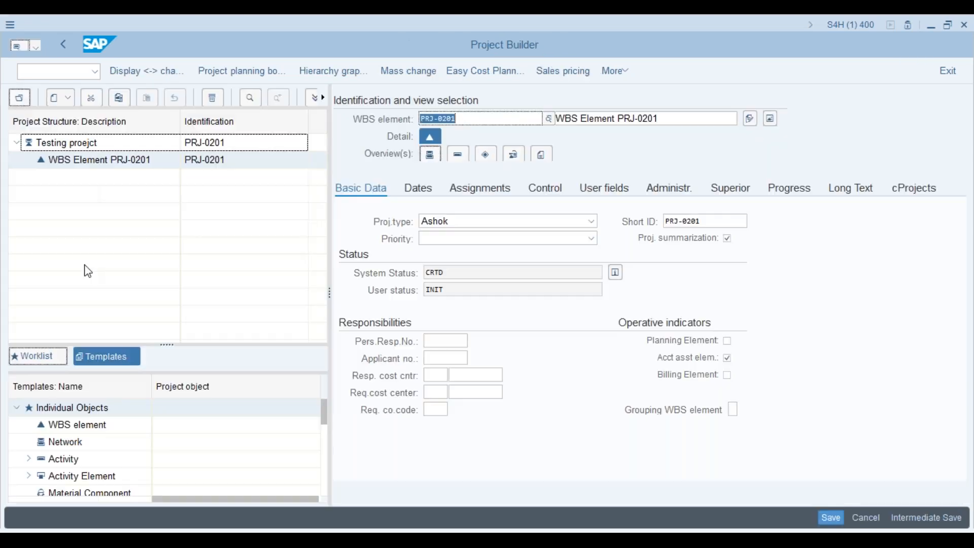
left_click(106, 272)
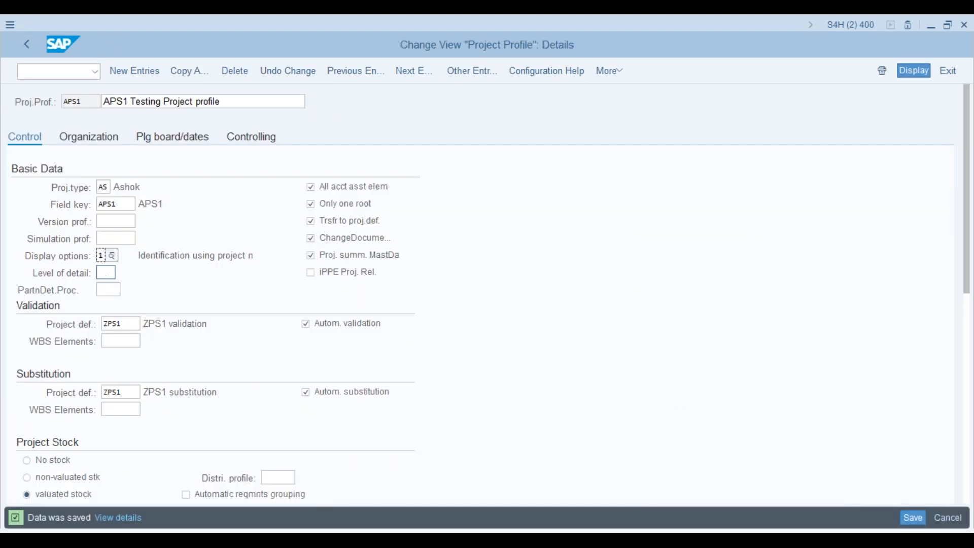
left_click(105, 257)
left_click(106, 273)
type("999")
key("BackSpace")
key("BackSpace")
key("BackSpace")
type("3")
left_click(113, 290)
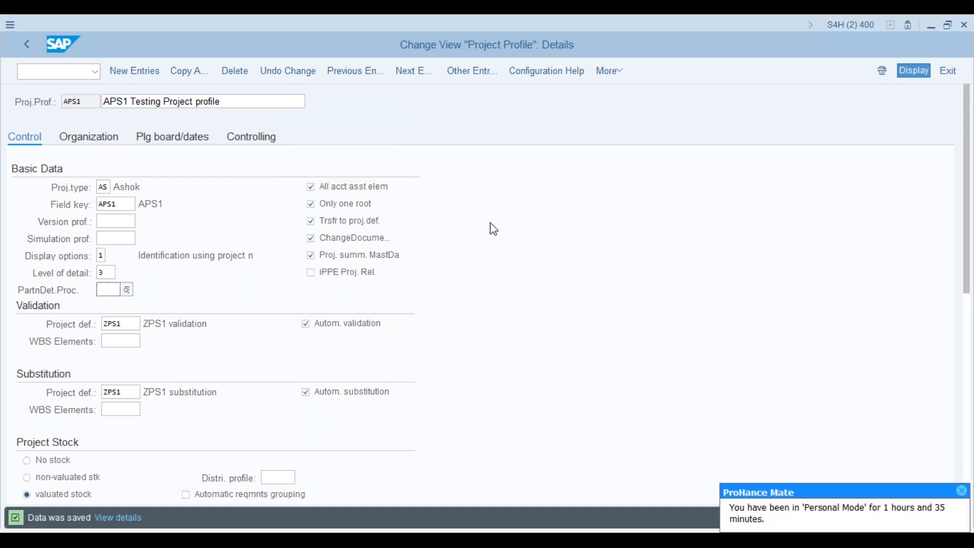
key("alt+Tab")
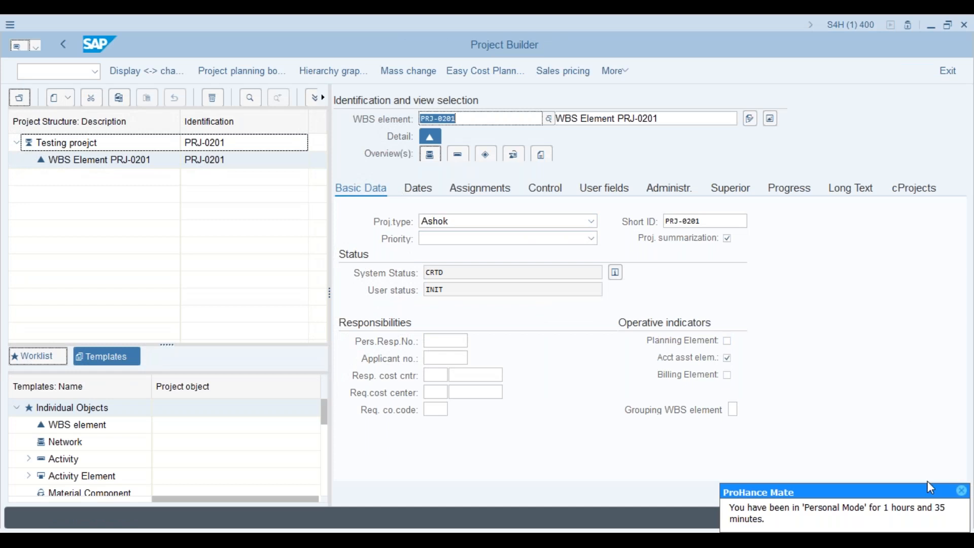
- Close the ProHance Mate time-tracking popup
left_click(964, 492)
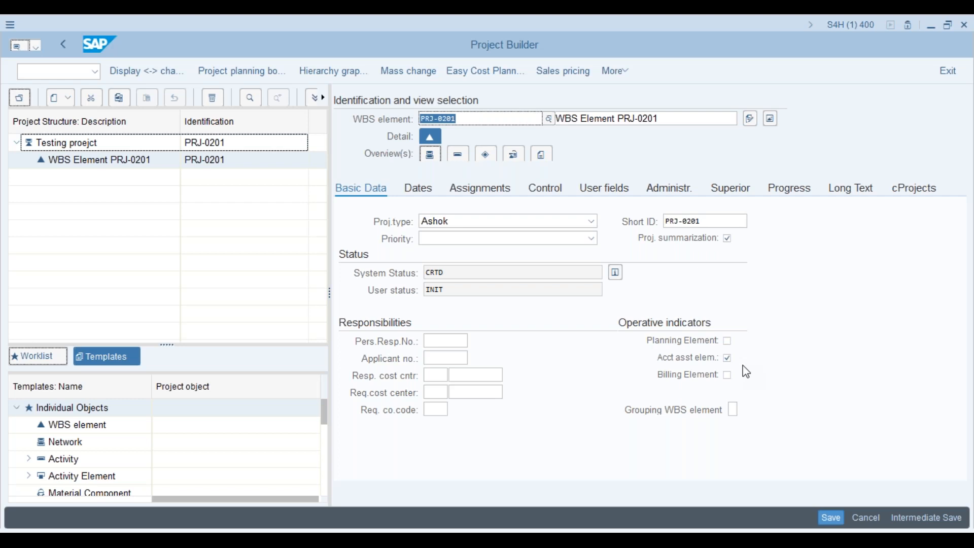
- Uncheck 'Acct asst elem.' and check 'Billing Element' for PRJ-0201
left_click(730, 361)
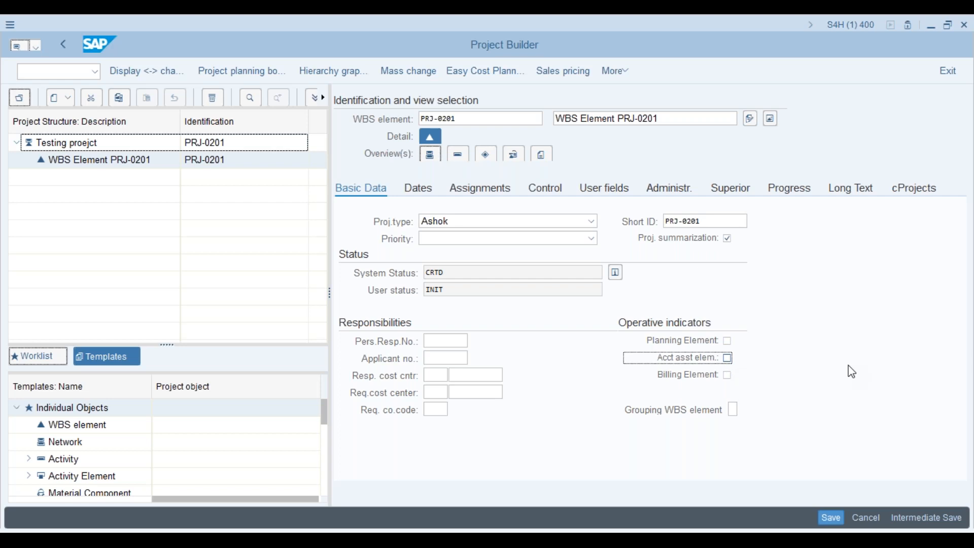
left_click(536, 119)
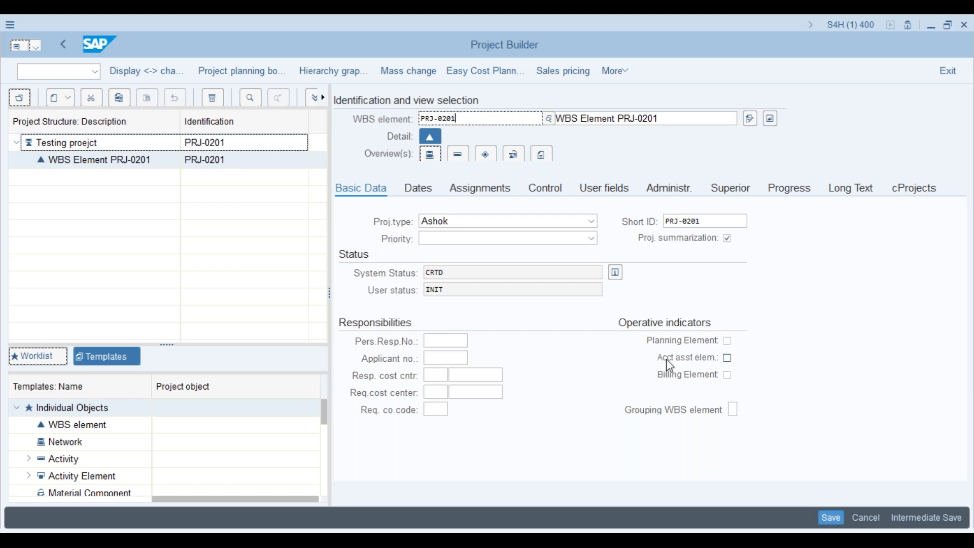
left_click(728, 379)
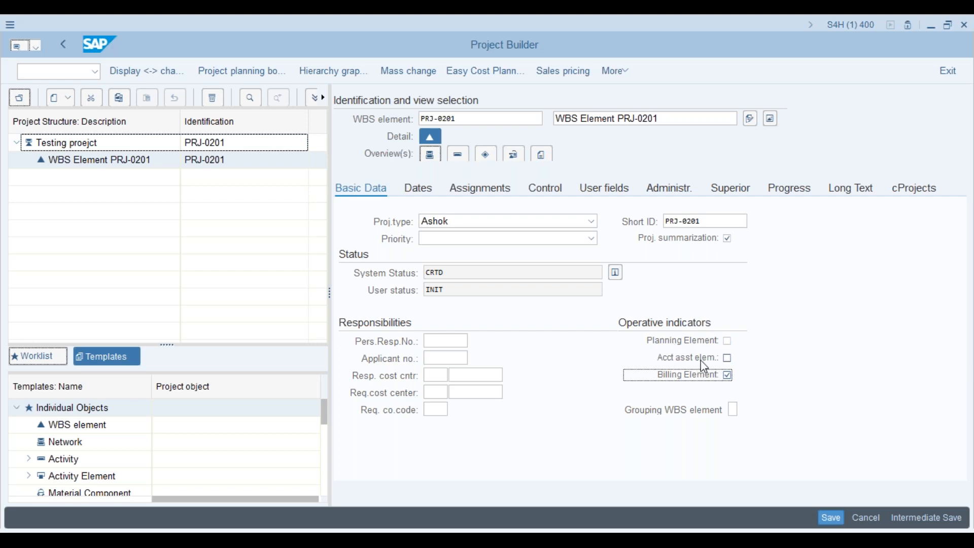
key("alt+Tab")
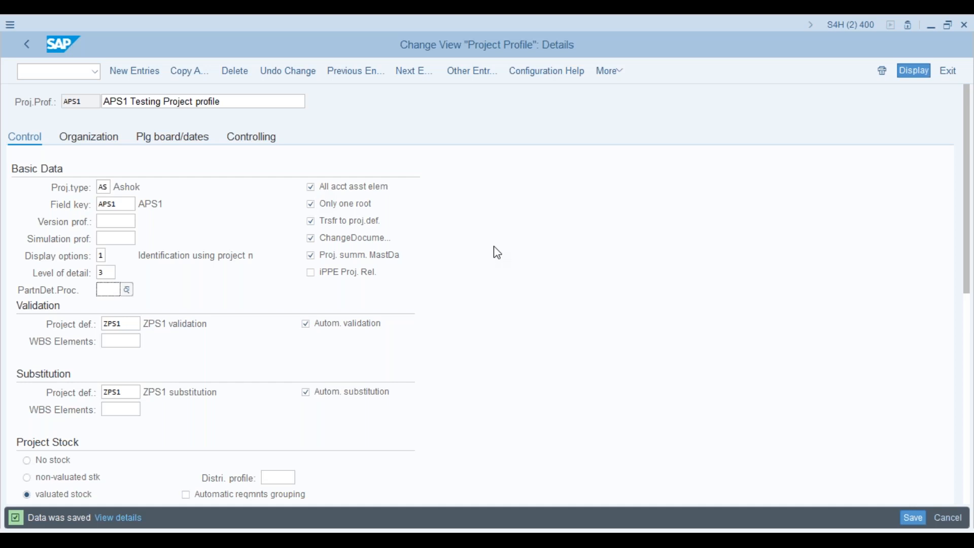
- Uncheck 'All acct asst elem' on the APS1 profile's Control tab
left_click(311, 189)
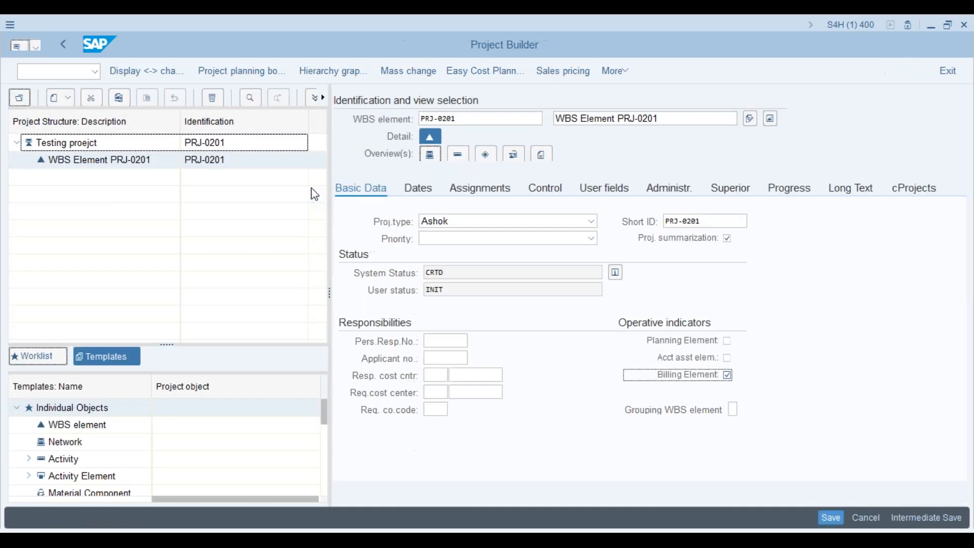
- Clear 'Acct asst elem.' on WBS PRJ-0201, leaving only Billing Element checked, and reselect it in the tree
left_click(728, 358)
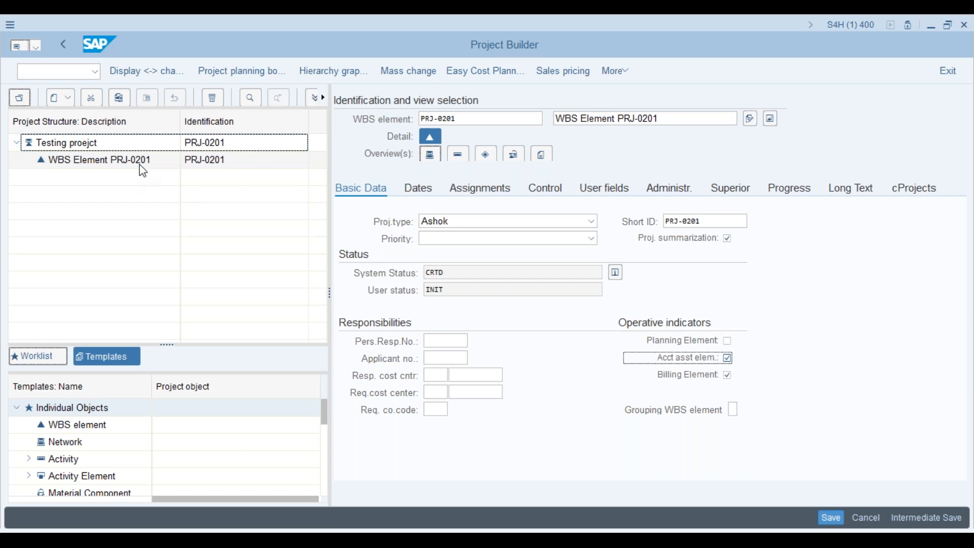
left_click(728, 358)
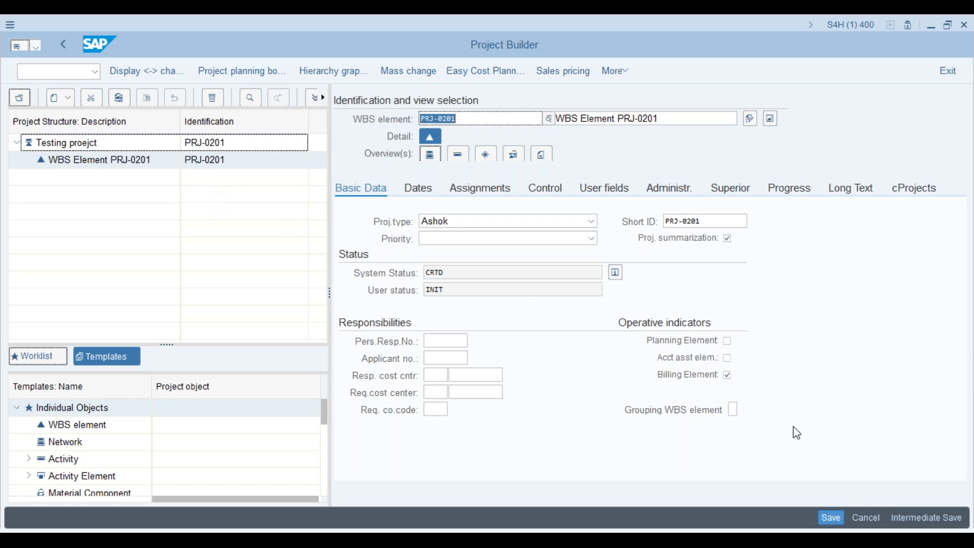
left_click(157, 165)
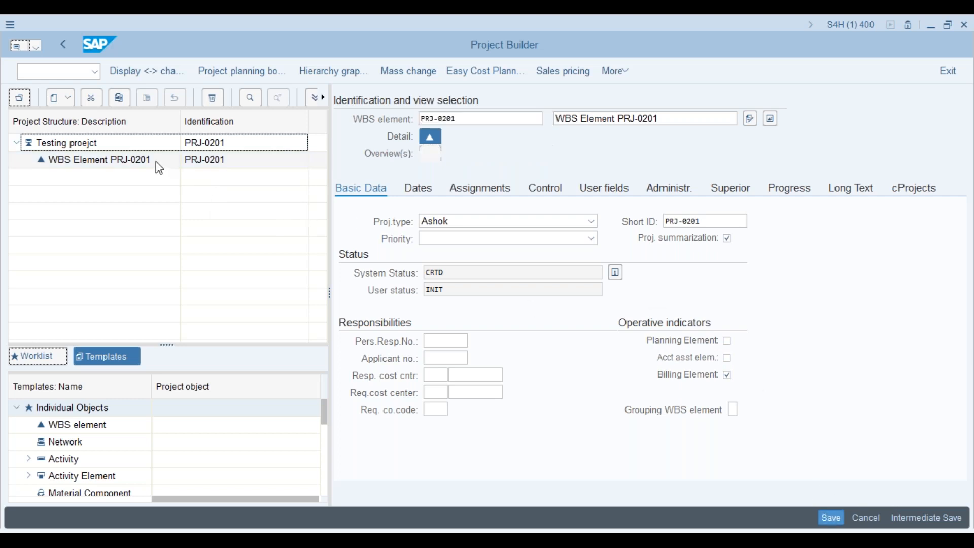
- Re-enable account assignment on WBS PRJ-0201, confirm, and reselect it in the structure tree
right_click(156, 161)
mouse_move(232, 169)
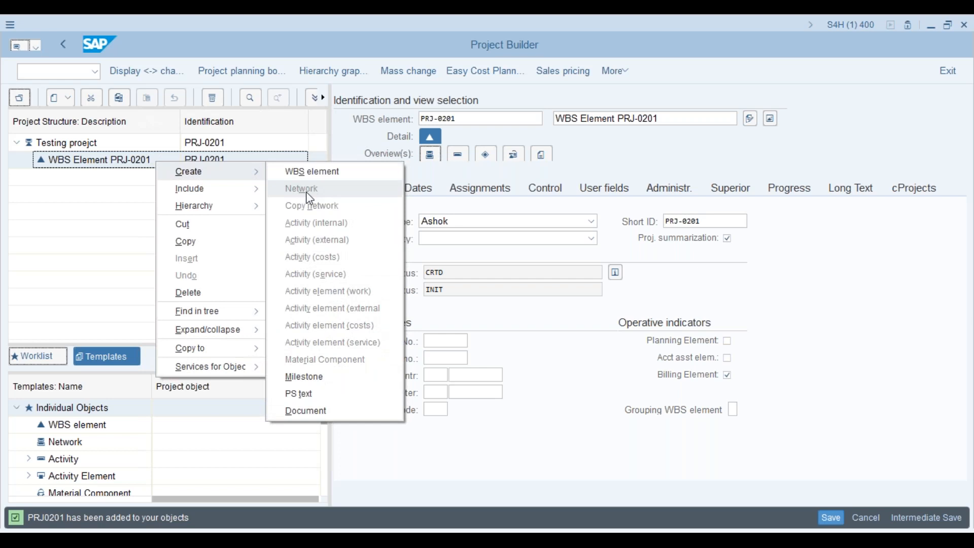
left_click(728, 358)
key("Return")
left_click(108, 163)
- Clear account assignment on PRJ-0201 again, closing the WBS context menus without creating anything
right_click(109, 164)
mouse_move(132, 168)
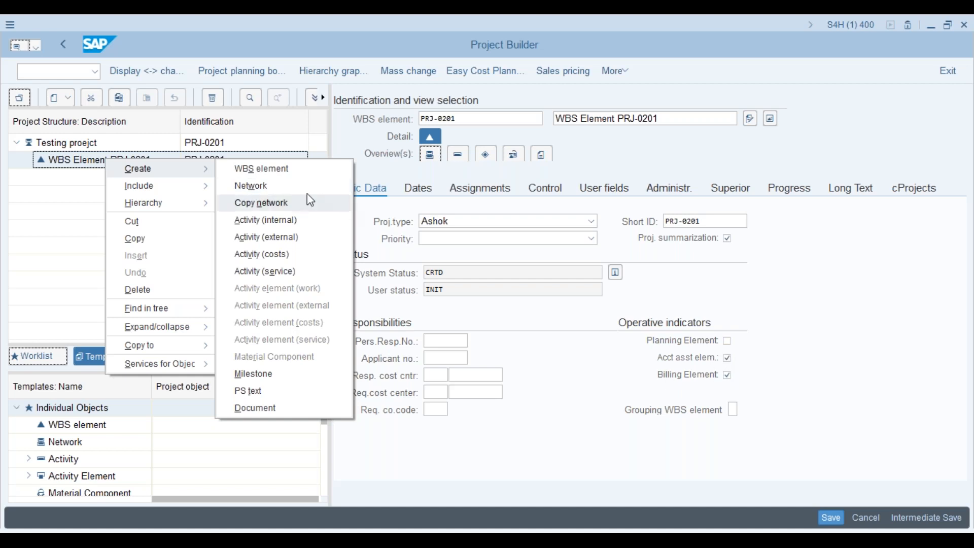
left_click(901, 342)
left_click(728, 358)
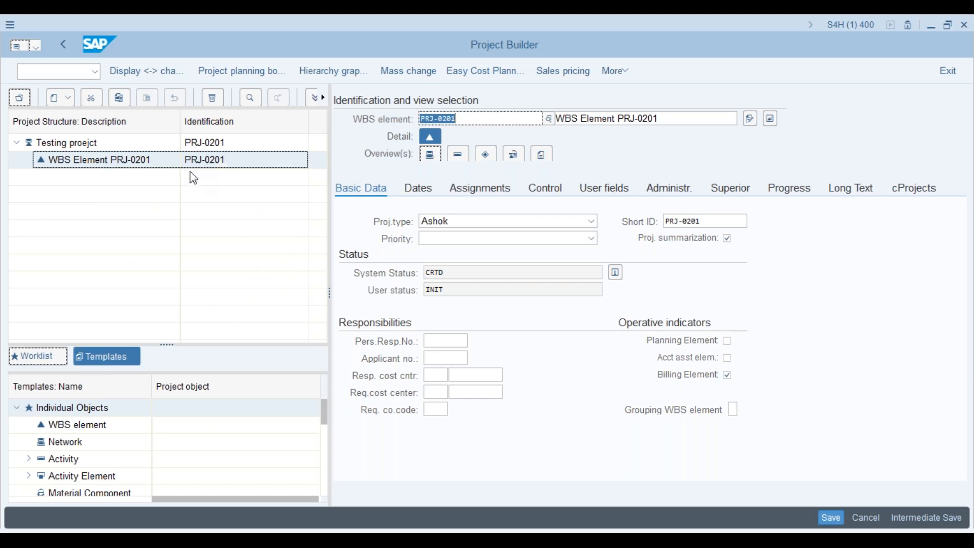
right_click(178, 166)
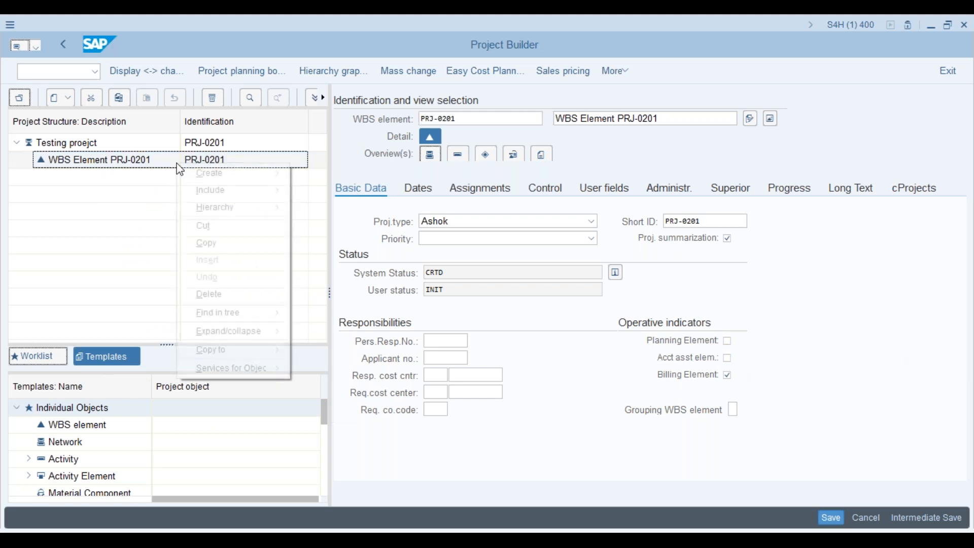
mouse_move(262, 171)
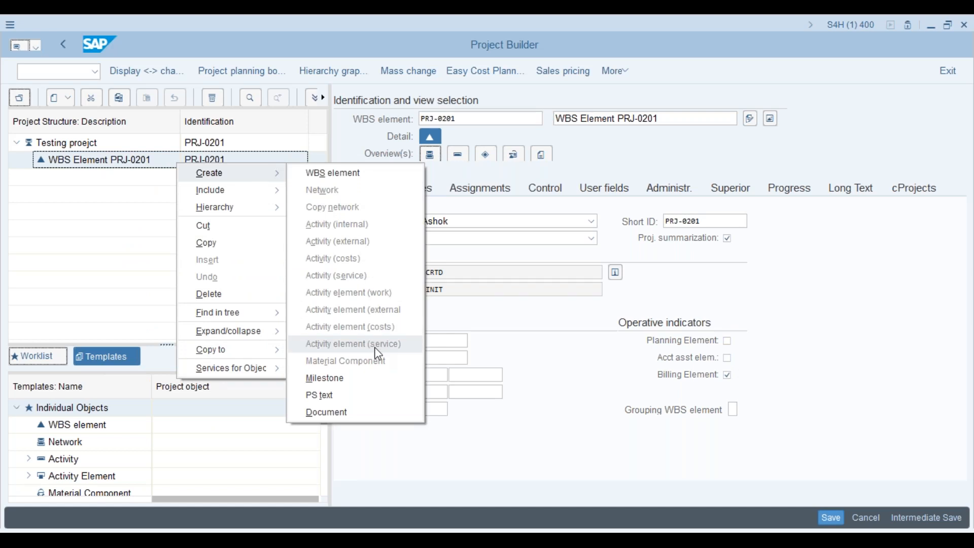
left_click(807, 322)
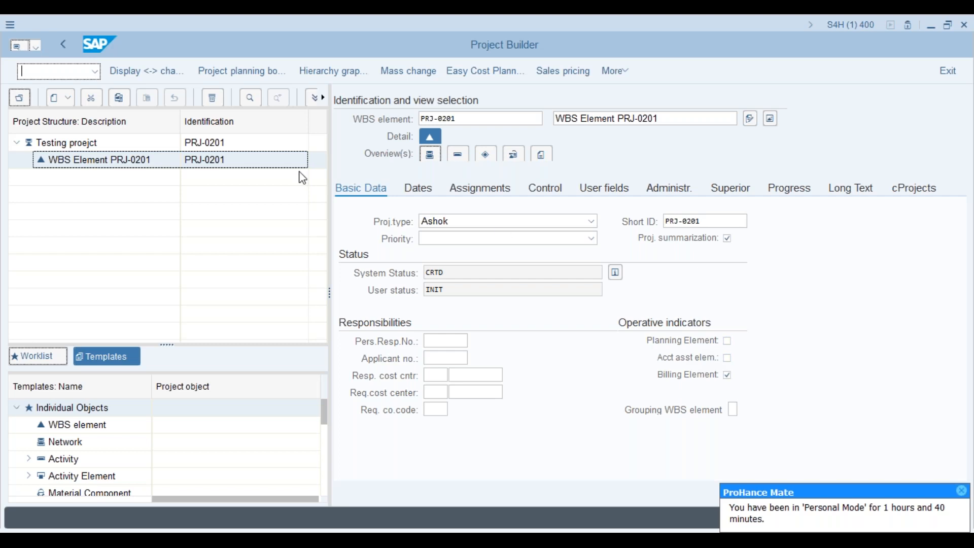
- With PRJ-0201 selected, tick 'All acct asst elem' in profile APS1 and return to Project Builder
left_click(198, 166)
key("alt+Tab")
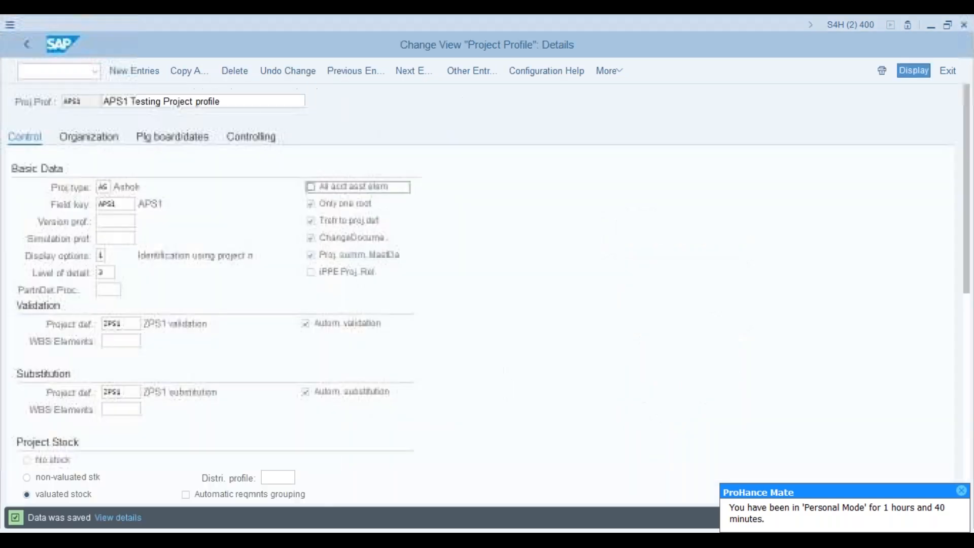
left_click(314, 189)
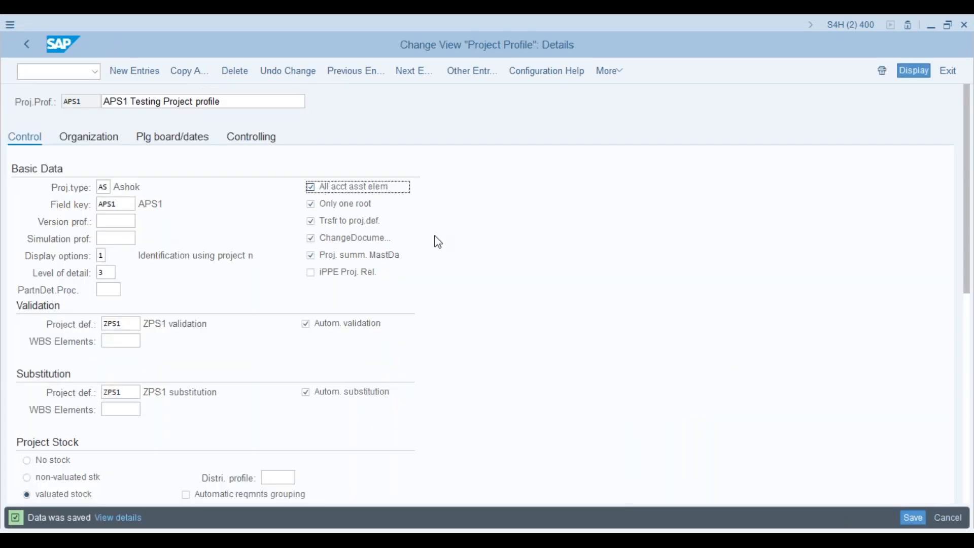
key("alt+Tab")
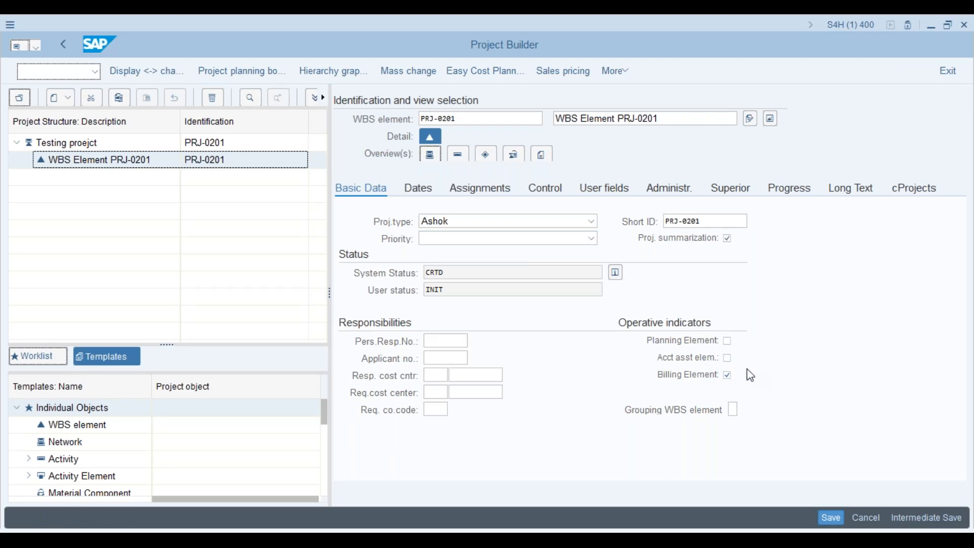
key("alt+Tab")
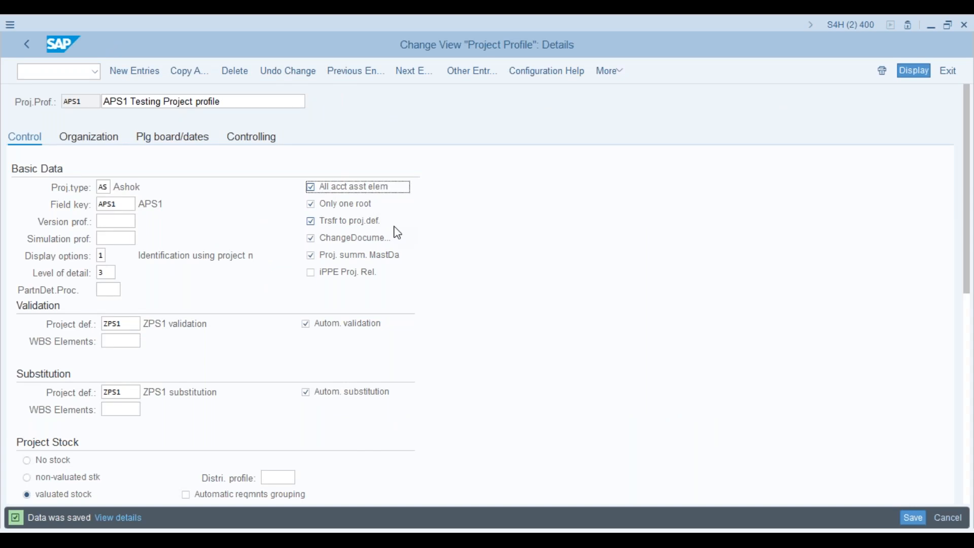
key("alt+Tab")
key("alt+Tab")
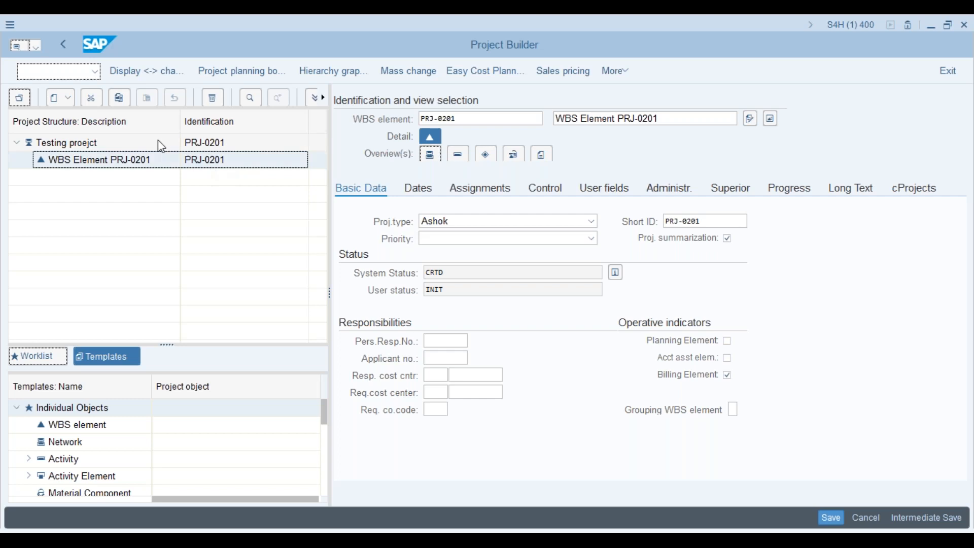
- Create WBS element PRJ-0202 under the project definition and show the hierarchy graphic
left_click(83, 142)
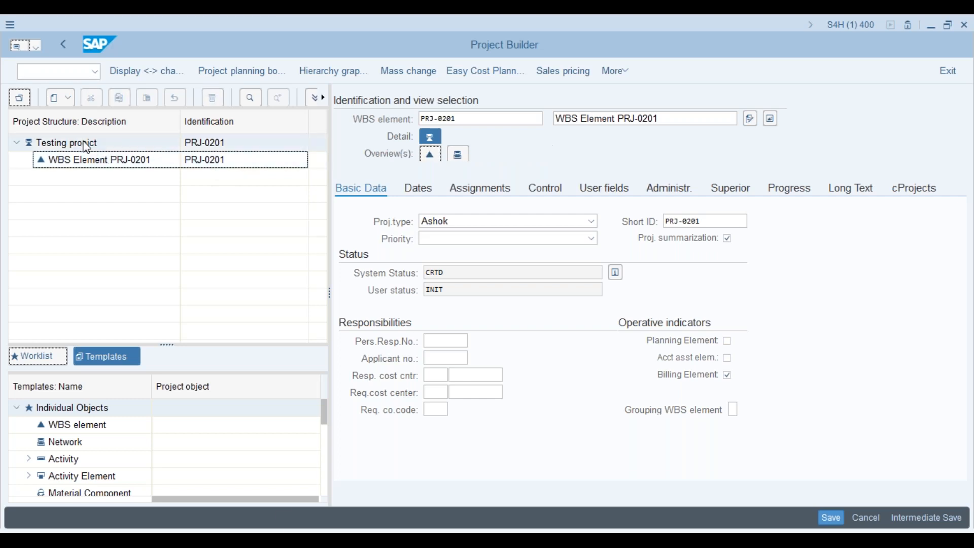
right_click(83, 143)
mouse_move(143, 151)
left_click(205, 155)
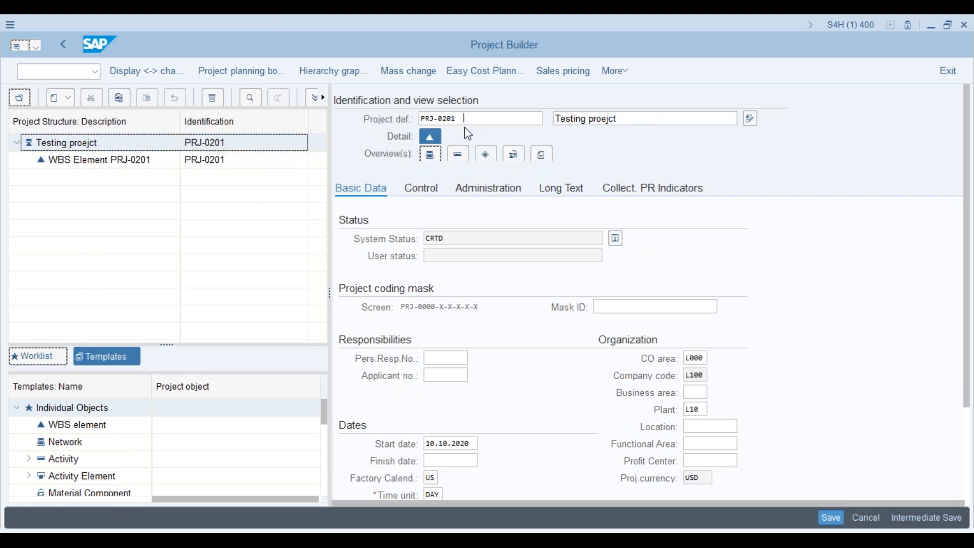
left_click(470, 119)
key("BackSpace")
key("BackSpace")
key("BackSpace")
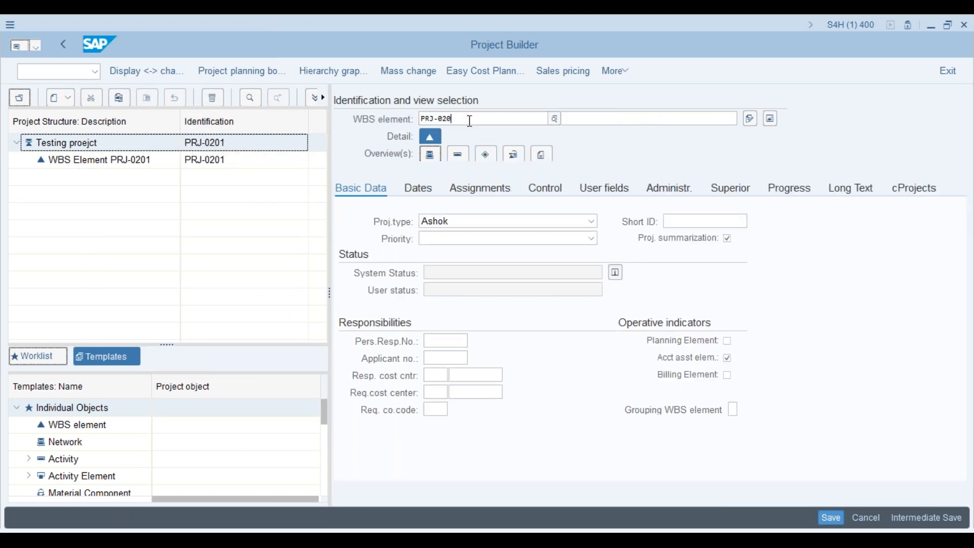
type("2")
key("Return")
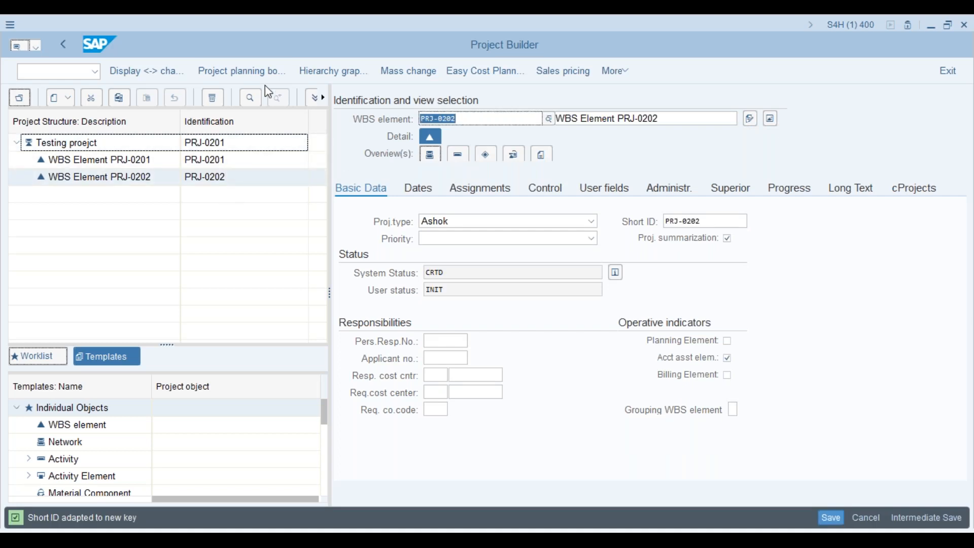
left_click(347, 81)
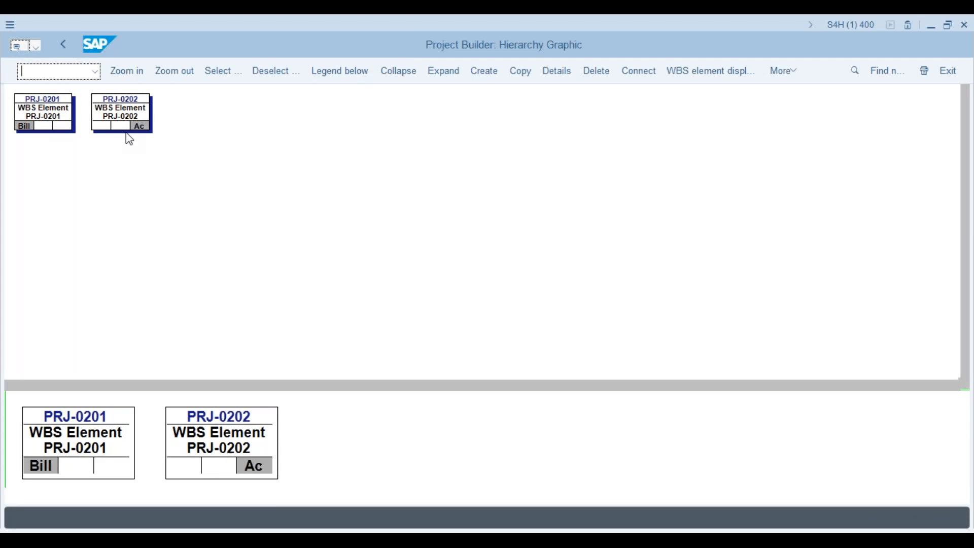
- Leave the graphic, attempt to save, and acknowledge 'Several WBS elements on level 1 not allowed'
left_click(63, 47)
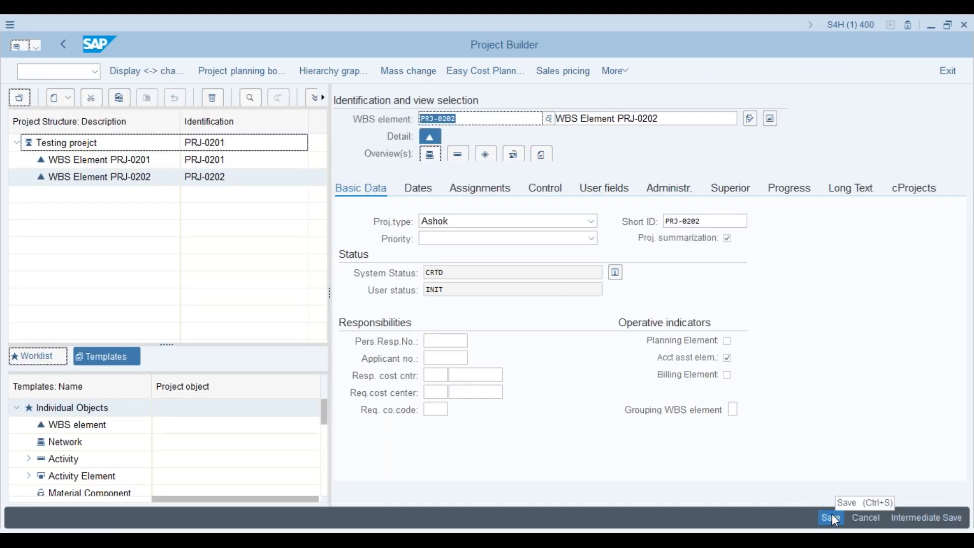
left_click(832, 515)
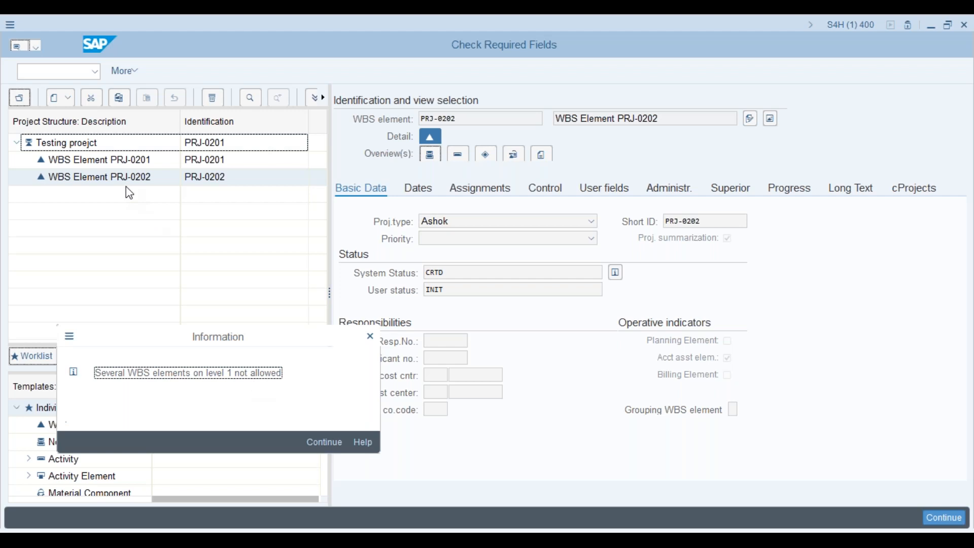
left_click(328, 442)
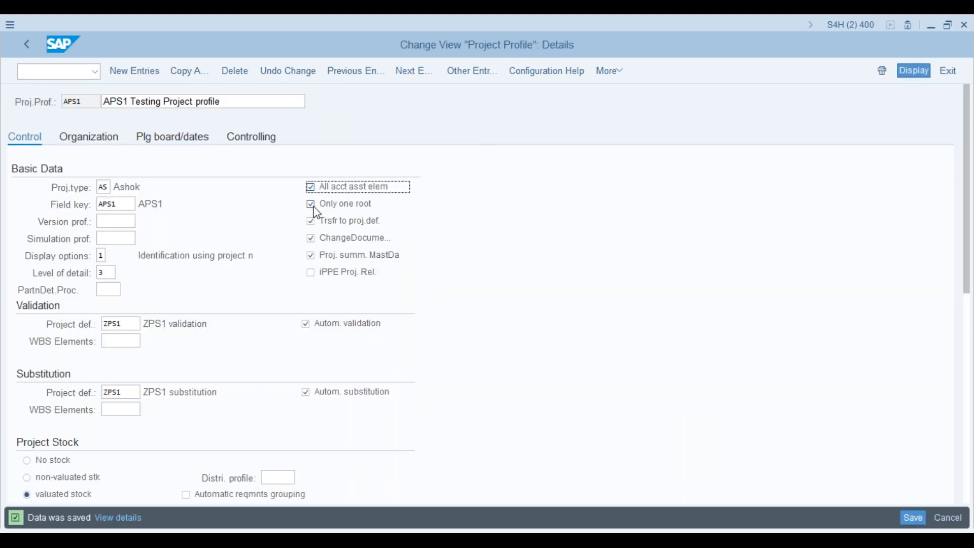
- Untick 'Only one root' in profile APS1, save it, and restart Project Builder with /ncj20n
left_click(311, 205)
left_click(915, 522)
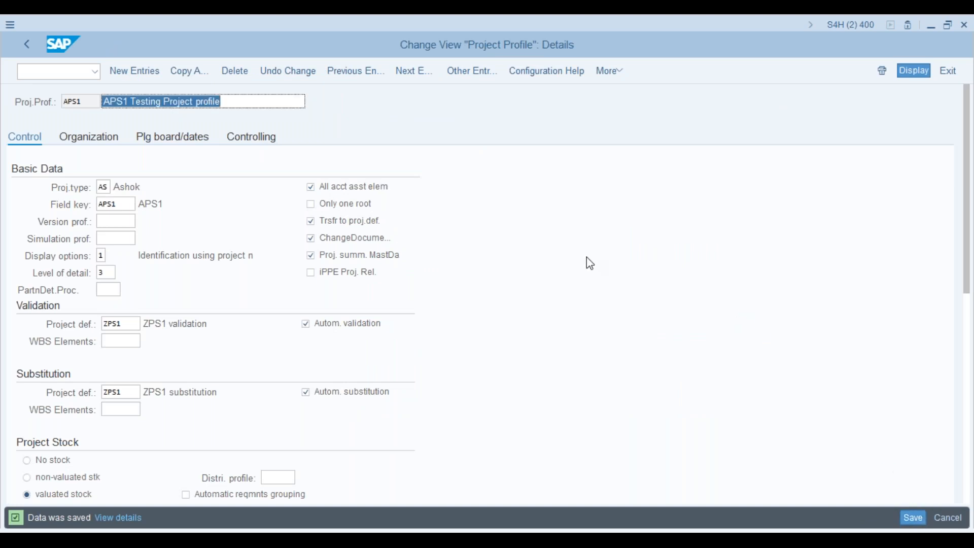
key("alt+Tab")
type("/ncj20n")
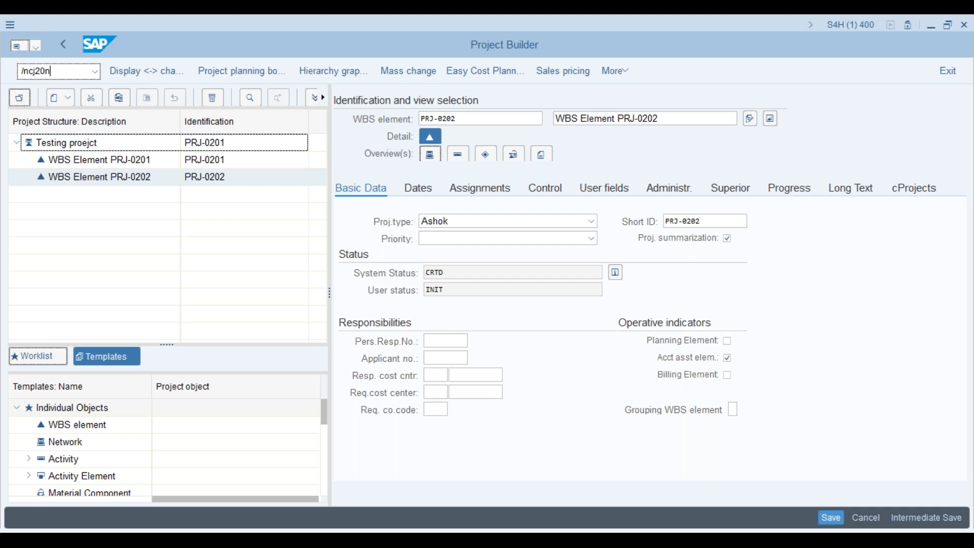
key("Return")
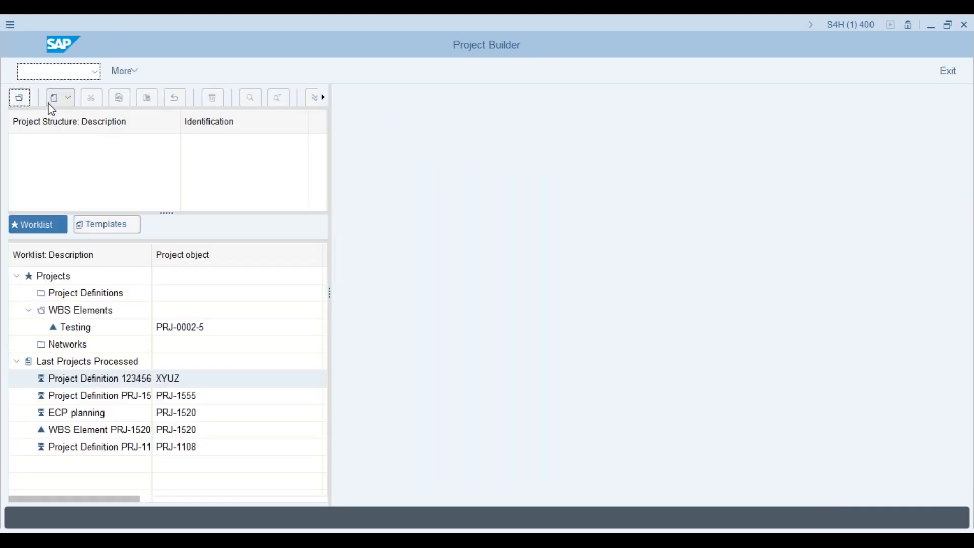
- Close the create options and exit to the SAP Easy Access menu with /n
left_click(55, 98)
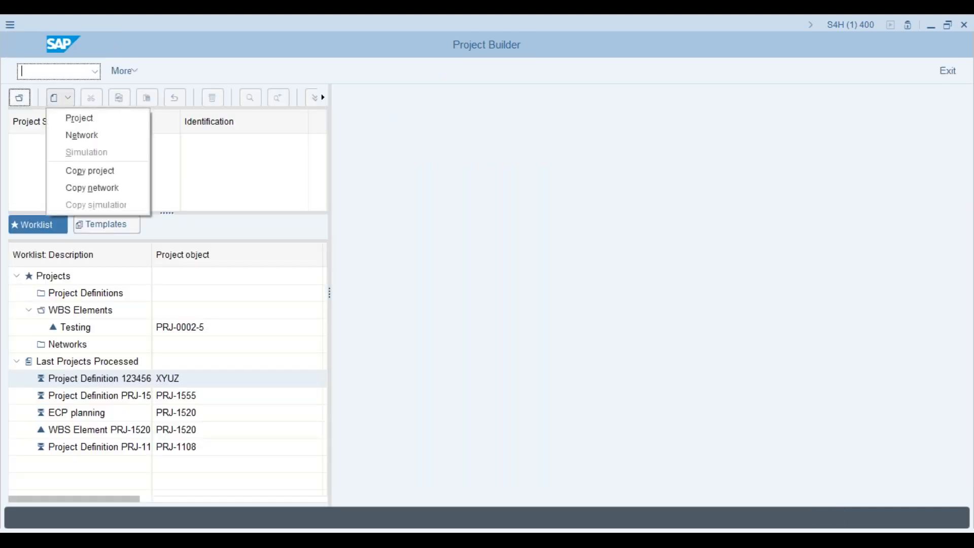
left_click(52, 74)
type("/n")
key("Return")
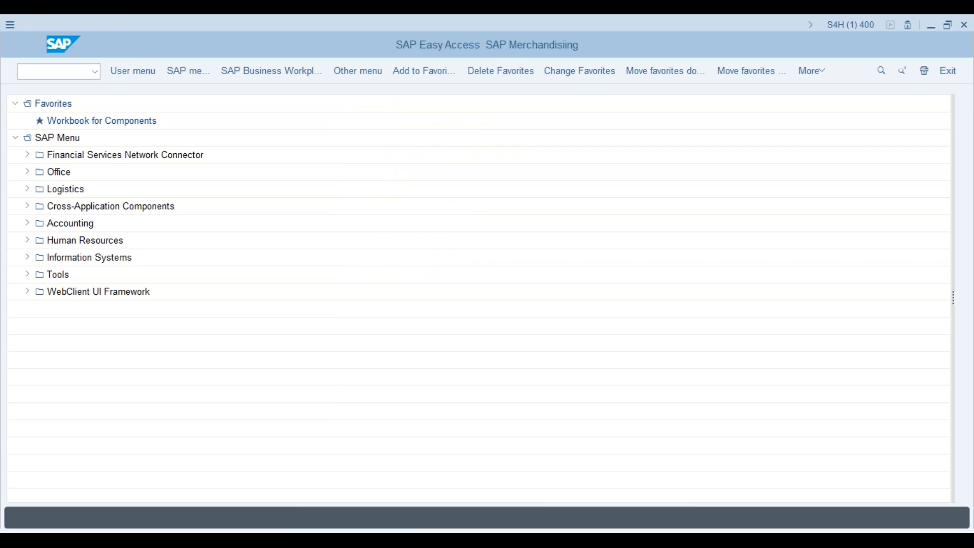
- Reopen CJ20N and create project definition PRJ-0202, edited from a recalled id, under profile APS1
type("cj20n")
key("Return")
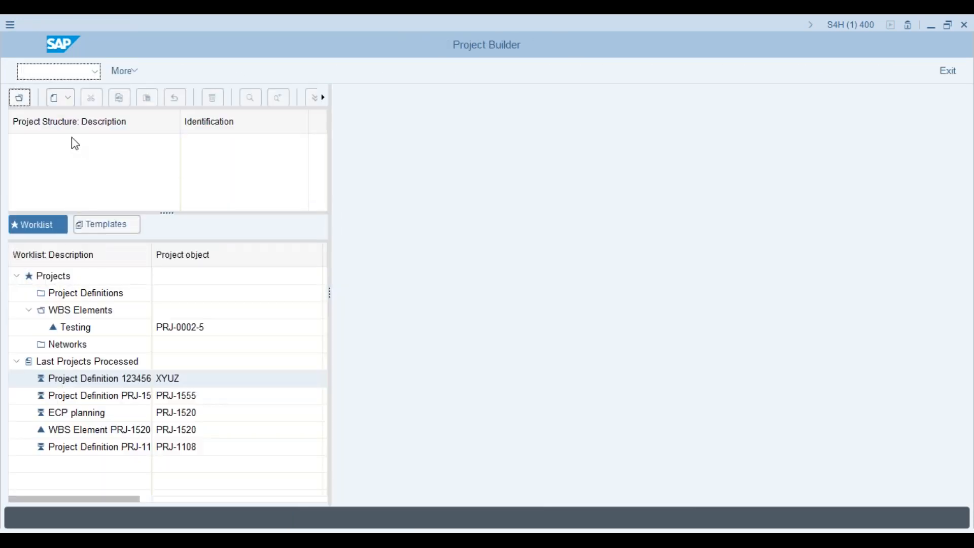
left_click(64, 99)
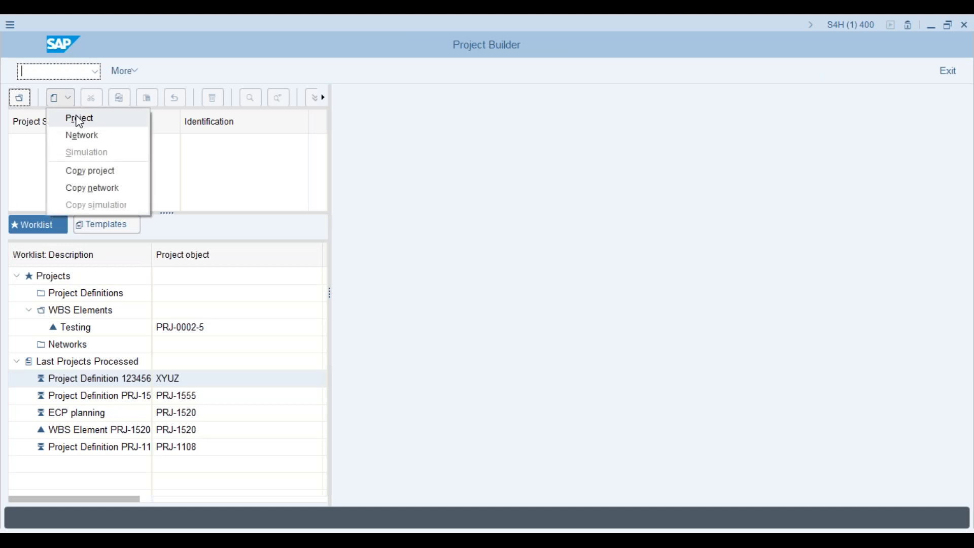
left_click(79, 119)
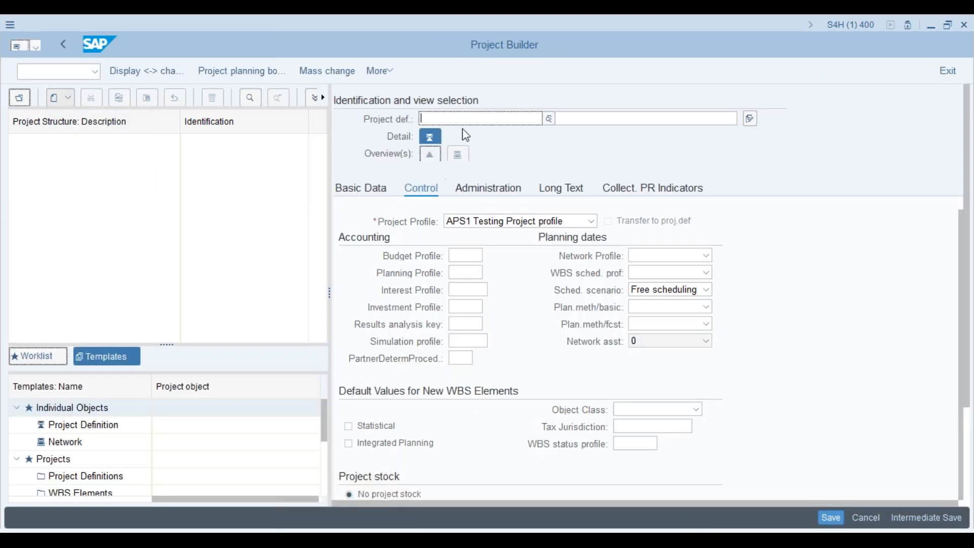
left_click(470, 121)
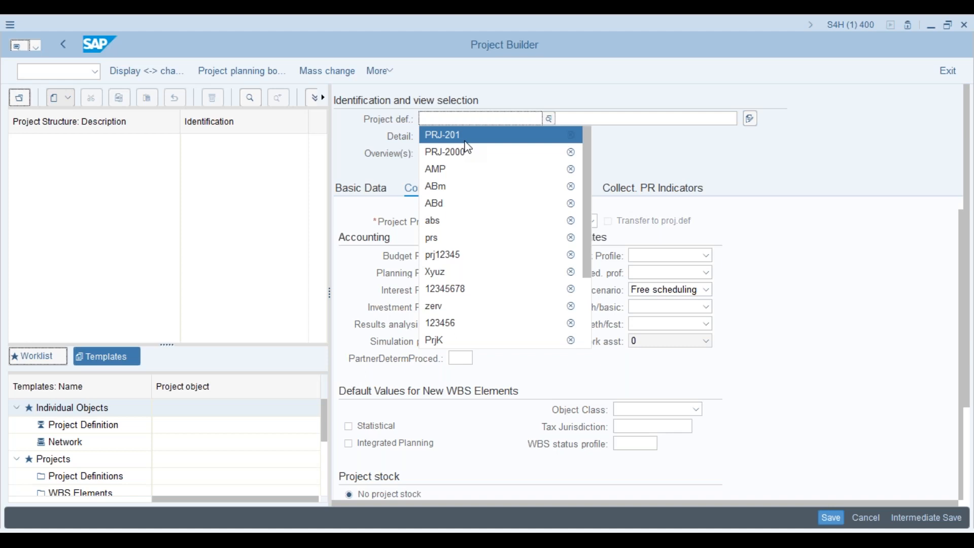
left_click(465, 141)
key("BackSpace")
type("202")
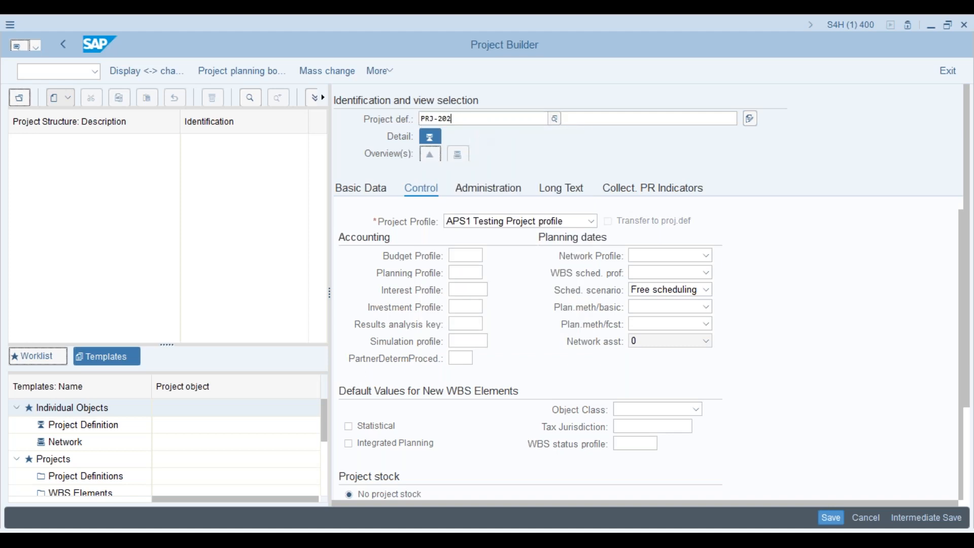
key("Return")
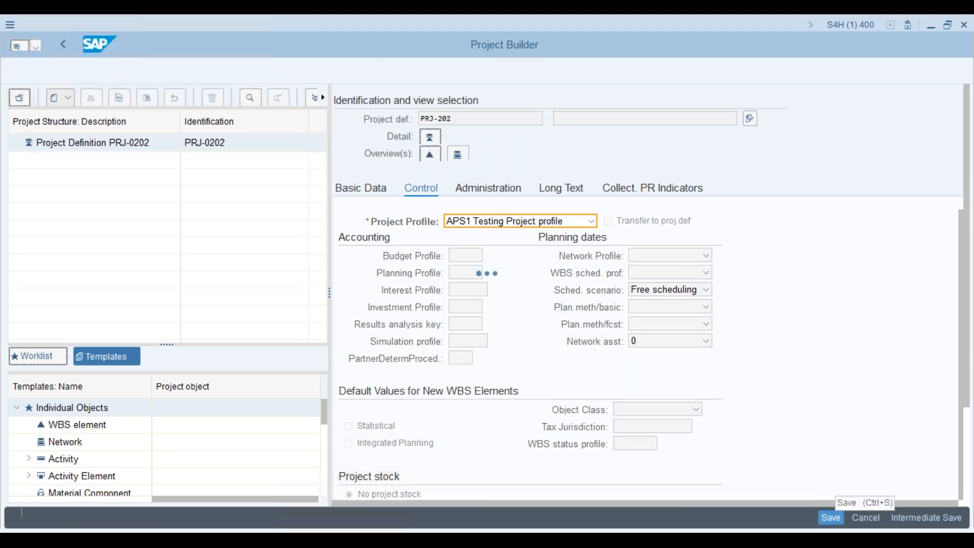
left_click(140, 146)
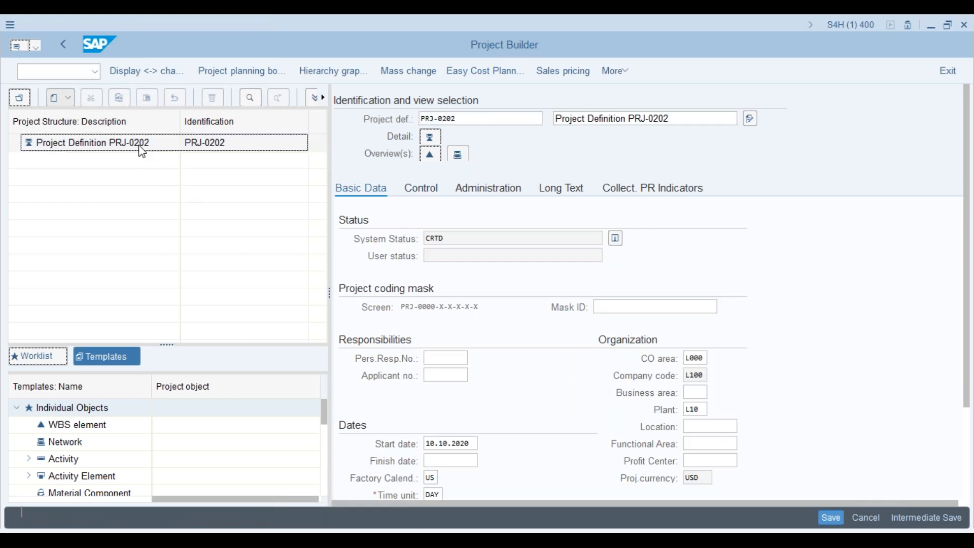
- Add WBS element PRJ-0202 directly under the project definition
right_click(140, 148)
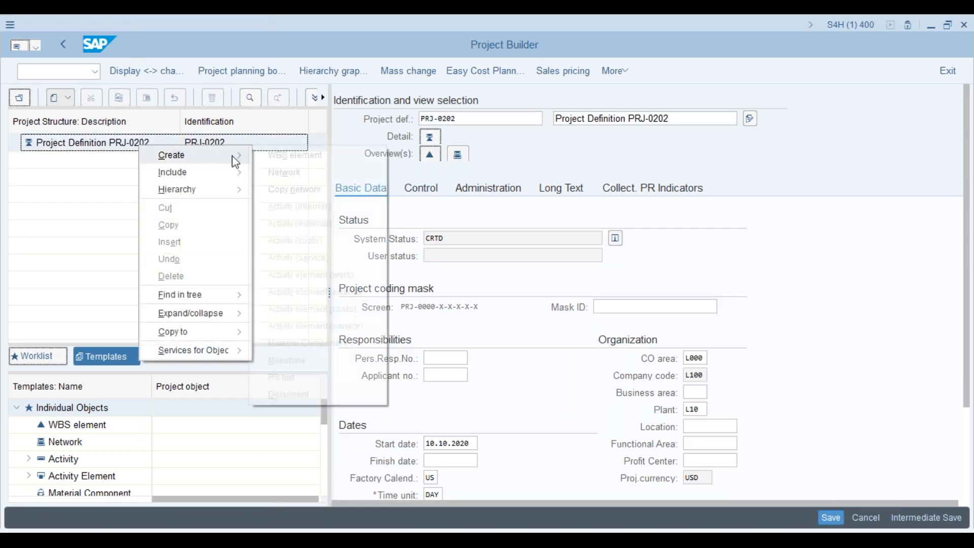
left_click(285, 158)
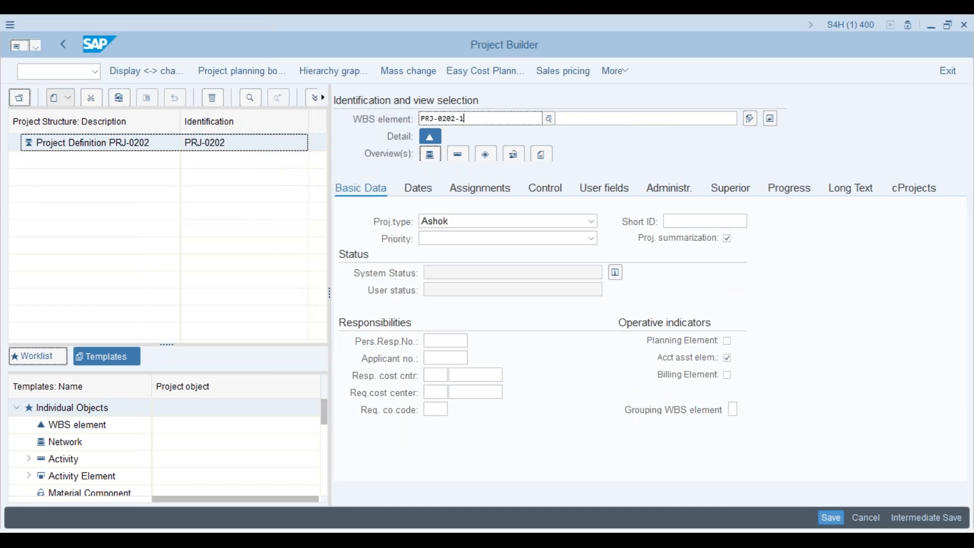
key("BackSpace")
key("BackSpace")
key("Return")
left_click(103, 145)
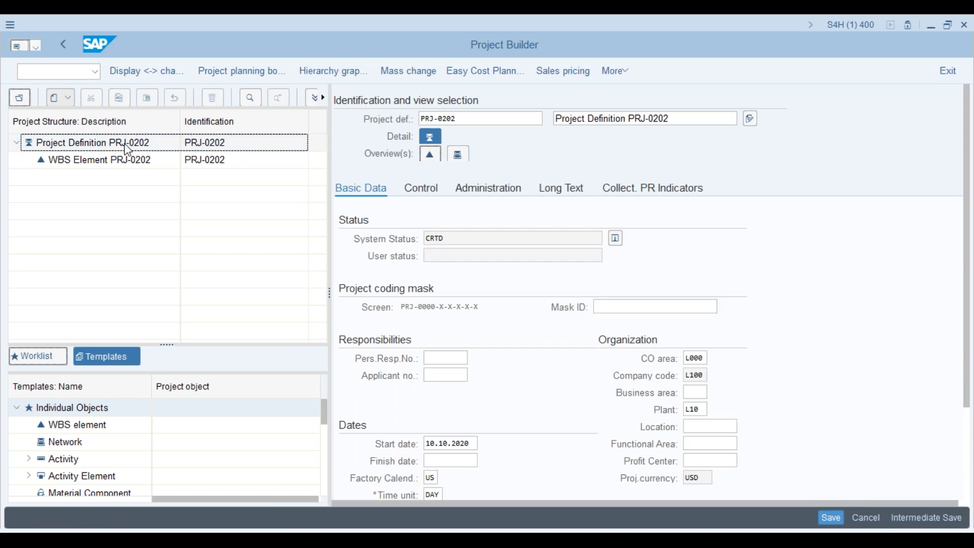
- Add level-1 WBS element PRJ-0203, save the project, and reopen PRJ-0202 from recent projects
right_click(125, 145)
mouse_move(203, 154)
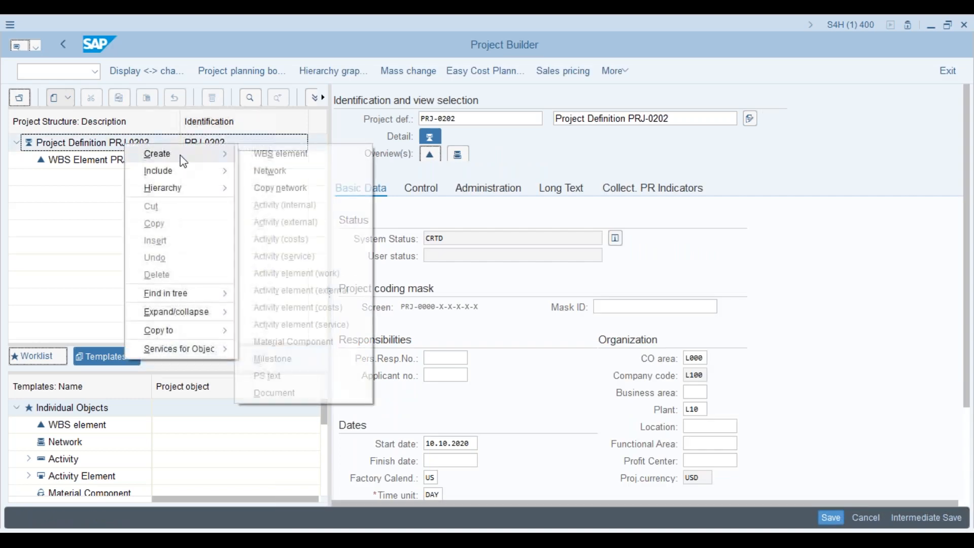
left_click(283, 158)
left_click(473, 121)
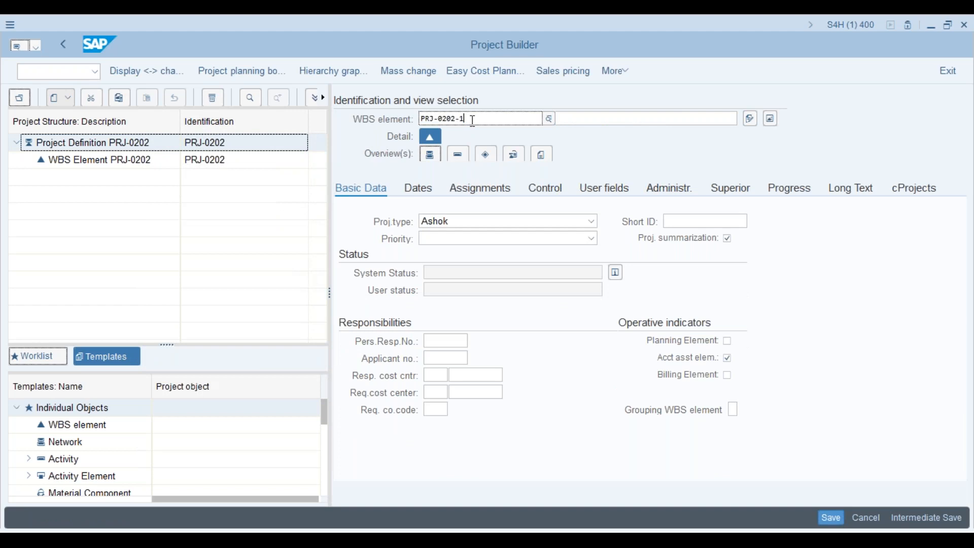
key("BackSpace")
key("BackSpace")
key("BackSpace")
type("3")
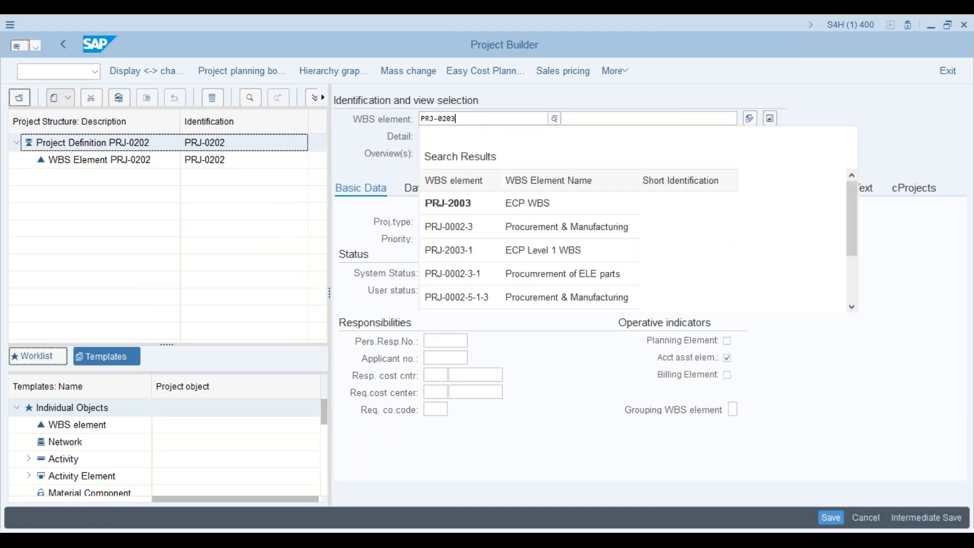
key("Return")
left_click(830, 518)
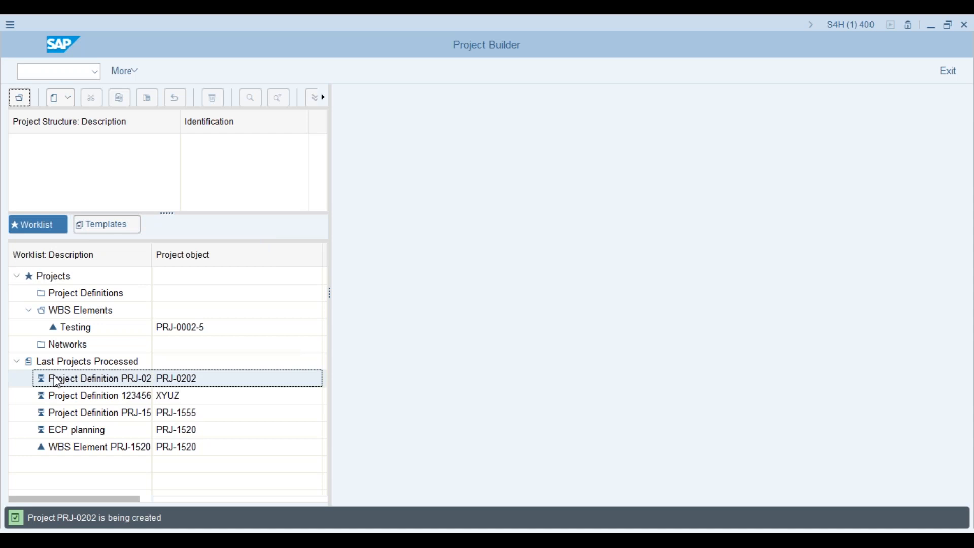
double_click(57, 383)
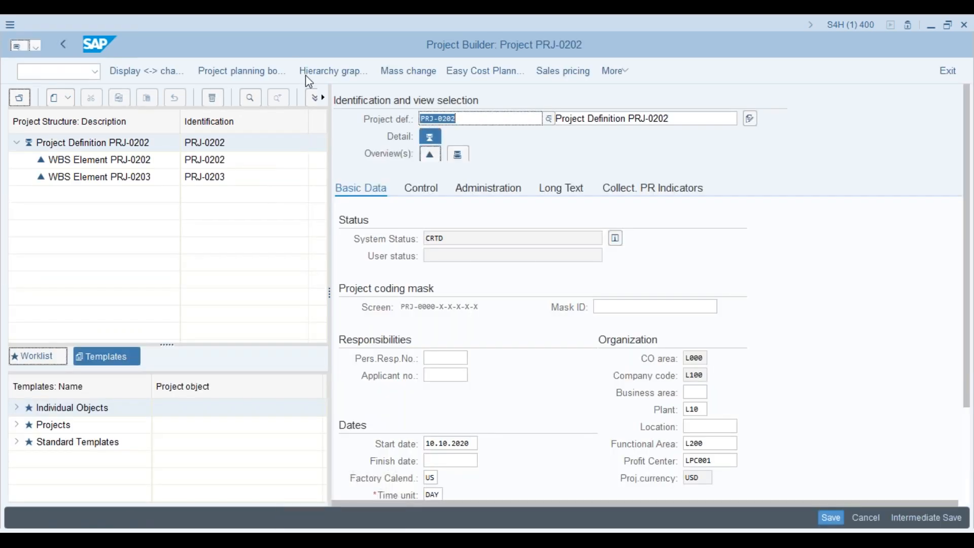
- In the hierarchy graphic, select level-1 boxes PRJ-0203 and PRJ-0202, then return to the project
left_click(358, 74)
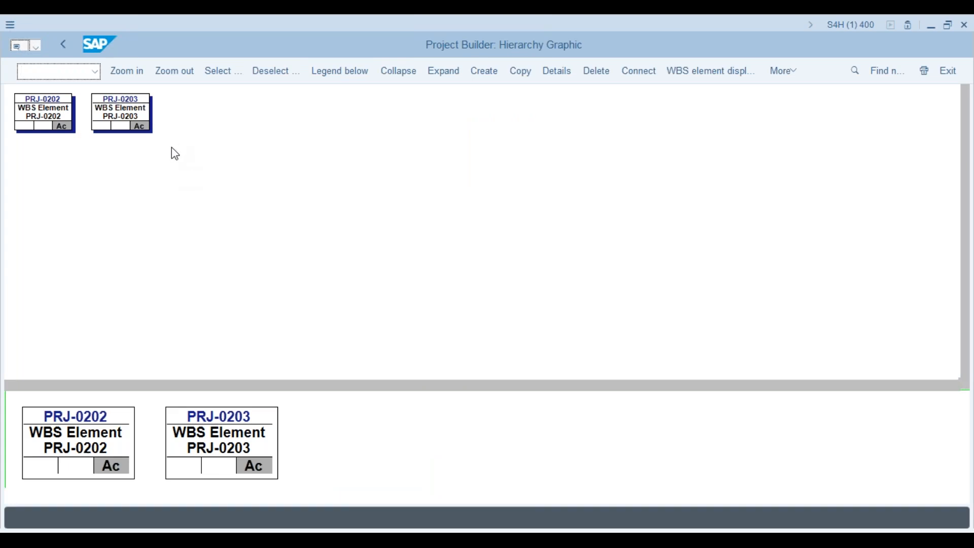
left_click(135, 126)
left_click(56, 131)
left_click(101, 124)
left_click(62, 46)
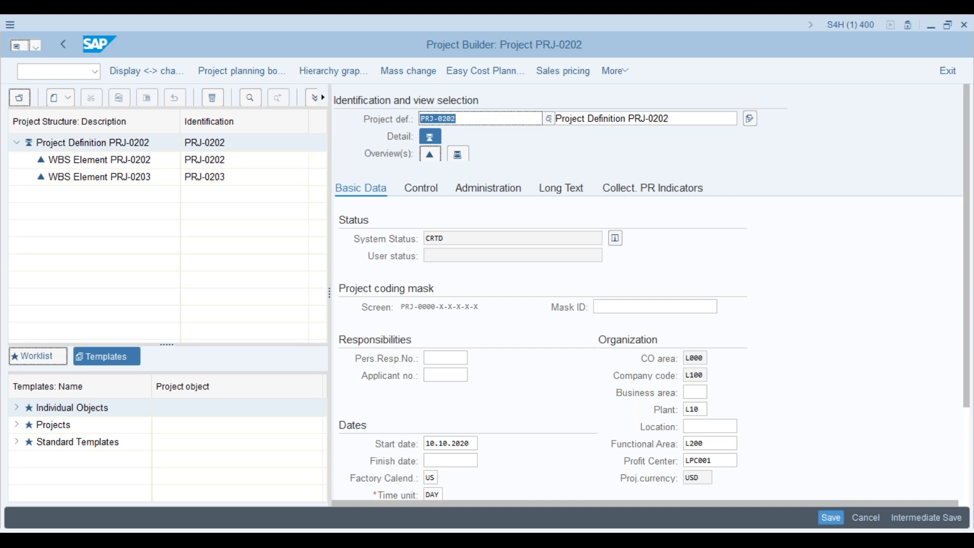
- View basic data of WBS PRJ-0202, then PRJ-0203, then PRJ-0202 again
left_click(142, 161)
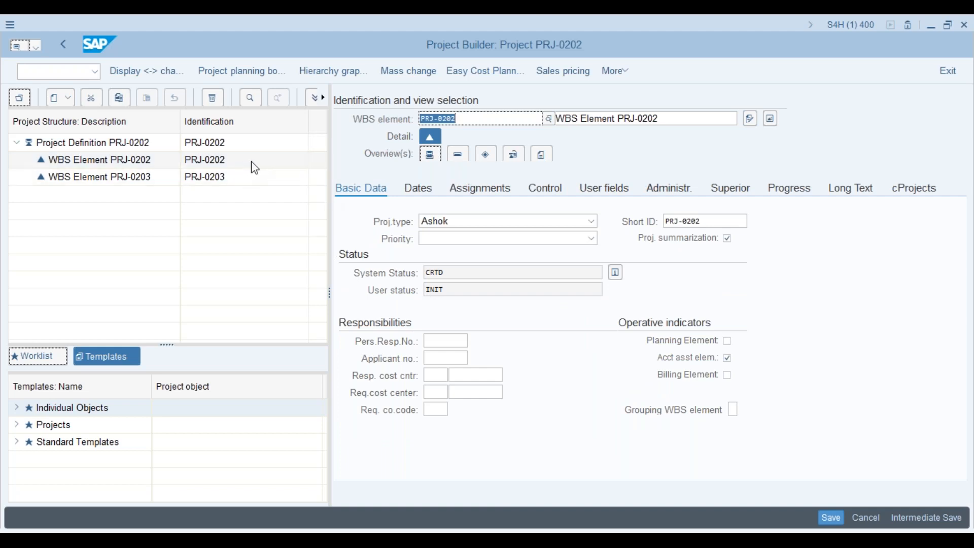
left_click(152, 181)
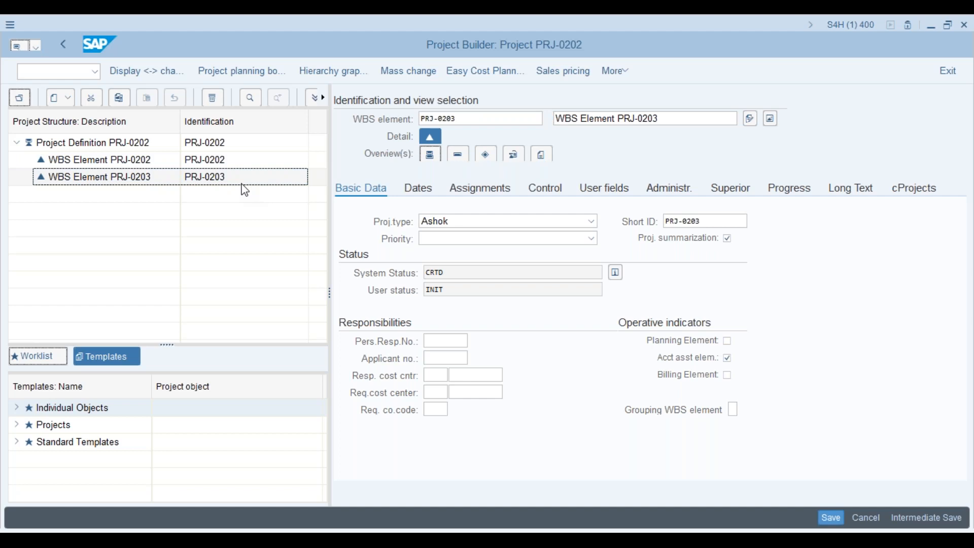
left_click(233, 167)
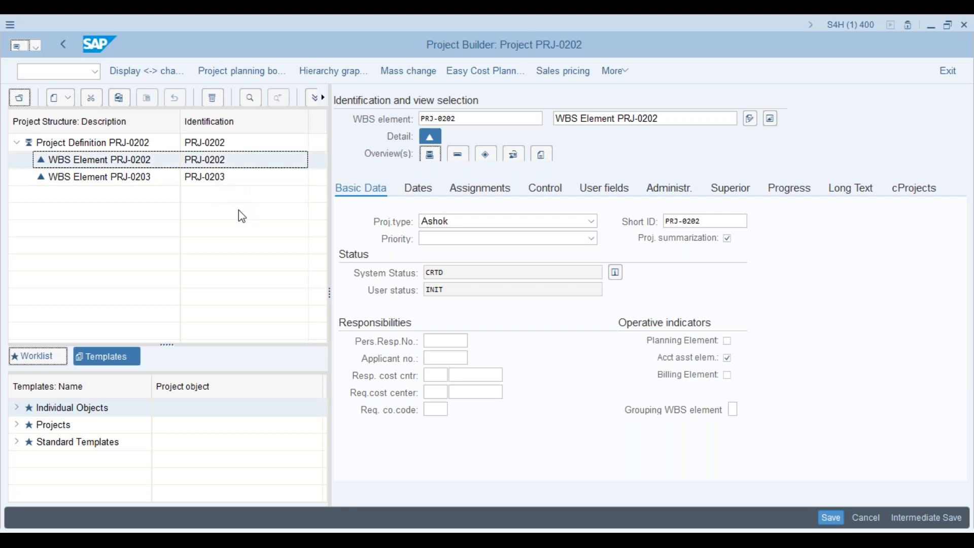
- Return to the configuration session showing the APS1 Testing Project profile's Control tab
key("alt+Tab")
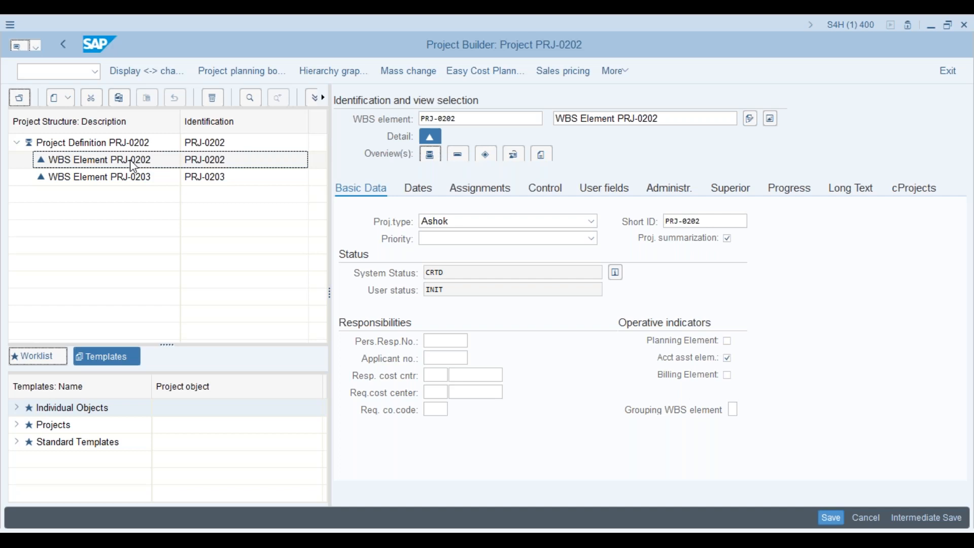
left_click(728, 239)
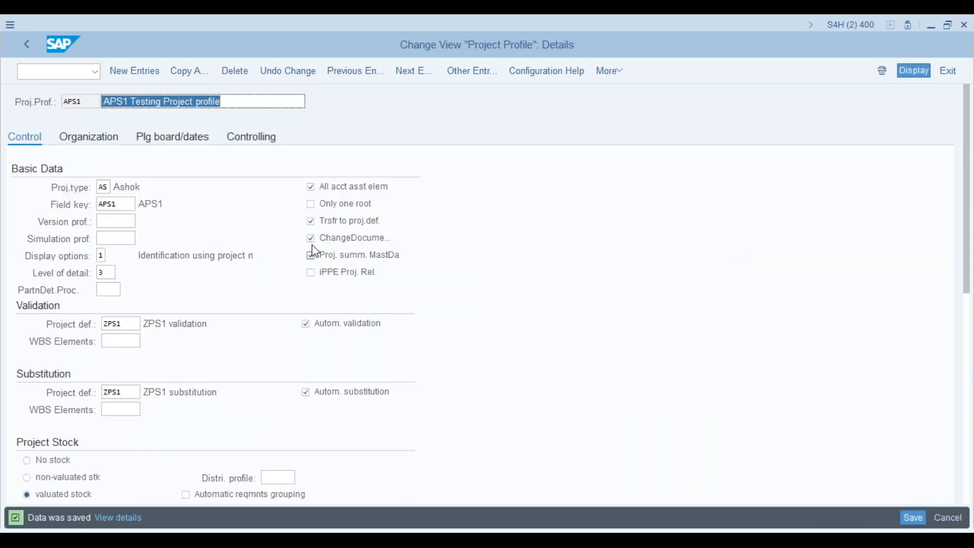
- Tick 'Only one root' alongside All acct asst elem in the APS1 profile and save
left_click(310, 204)
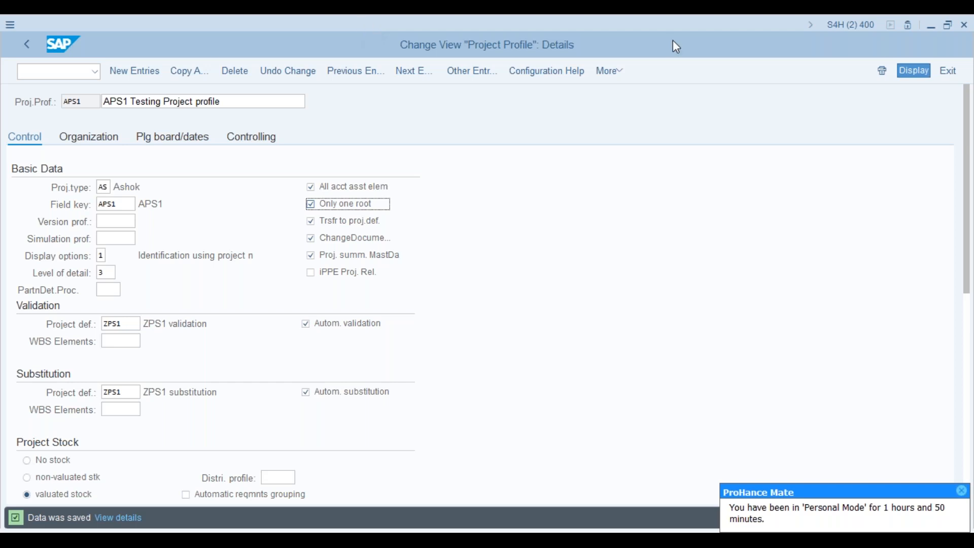
left_click(851, 39)
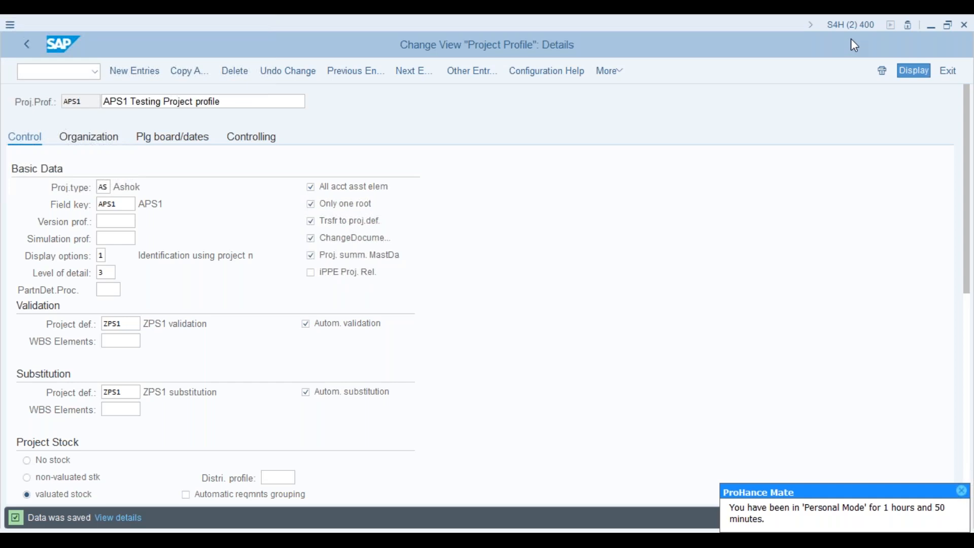